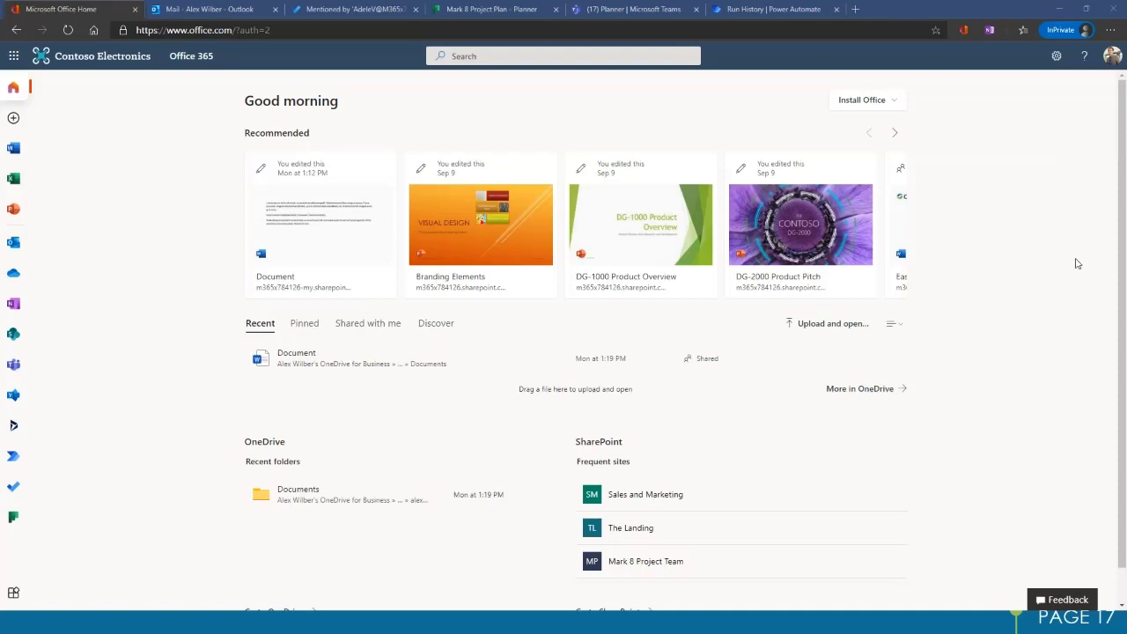
# Step: Switch to the Outlook inbox, open the calendar and task pane, and view its Calendar and To Do sections
pyautogui.click(232, 10)
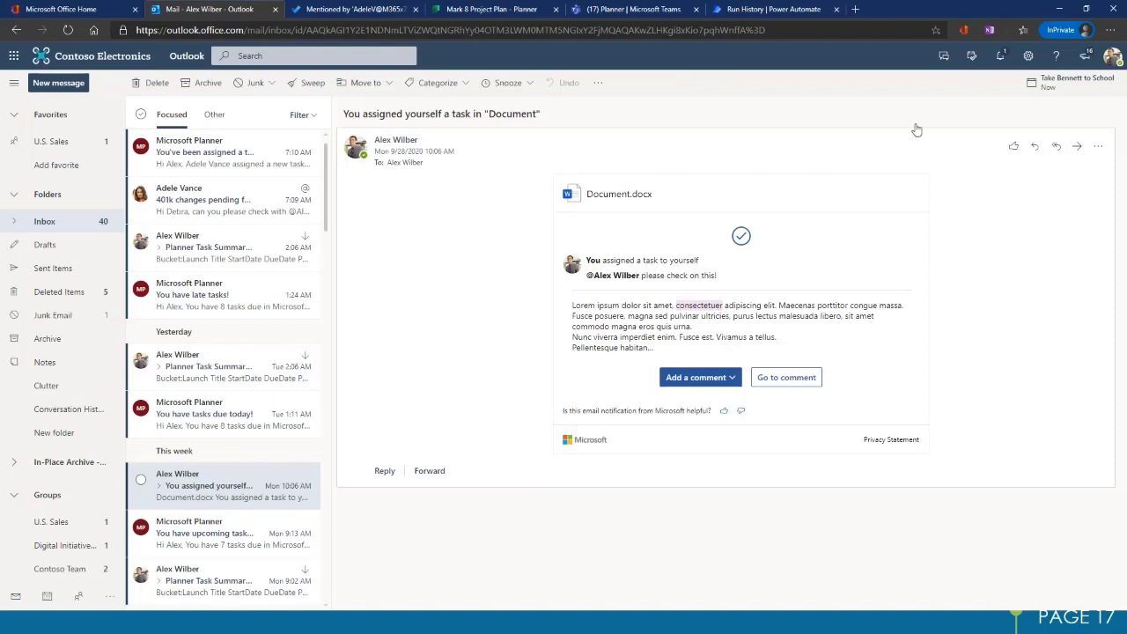
pyautogui.click(972, 57)
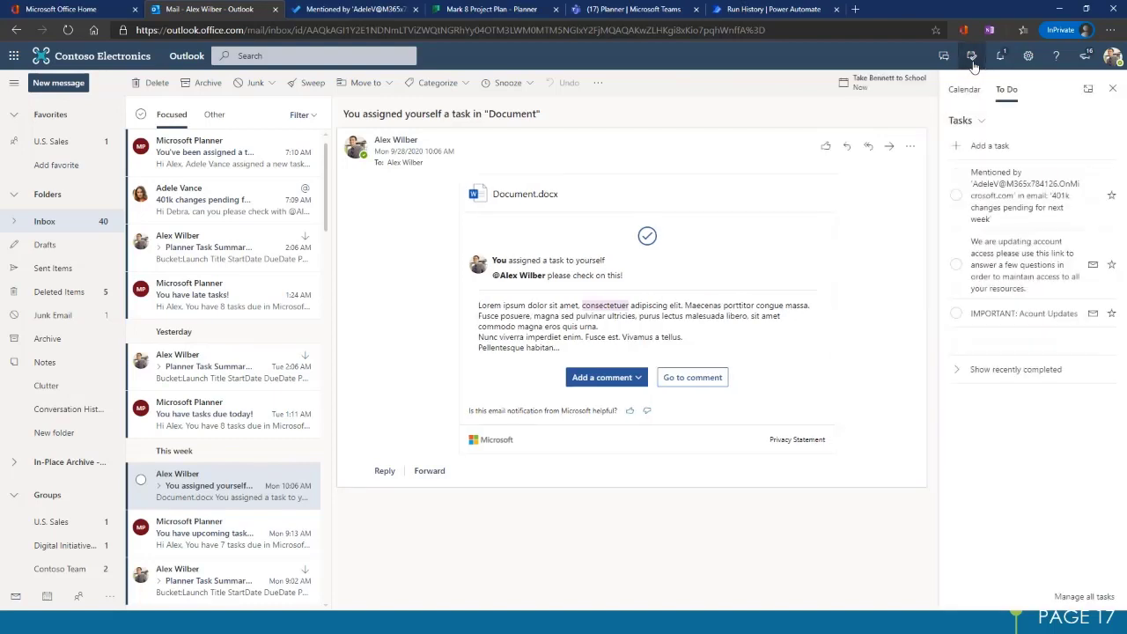
pyautogui.click(965, 91)
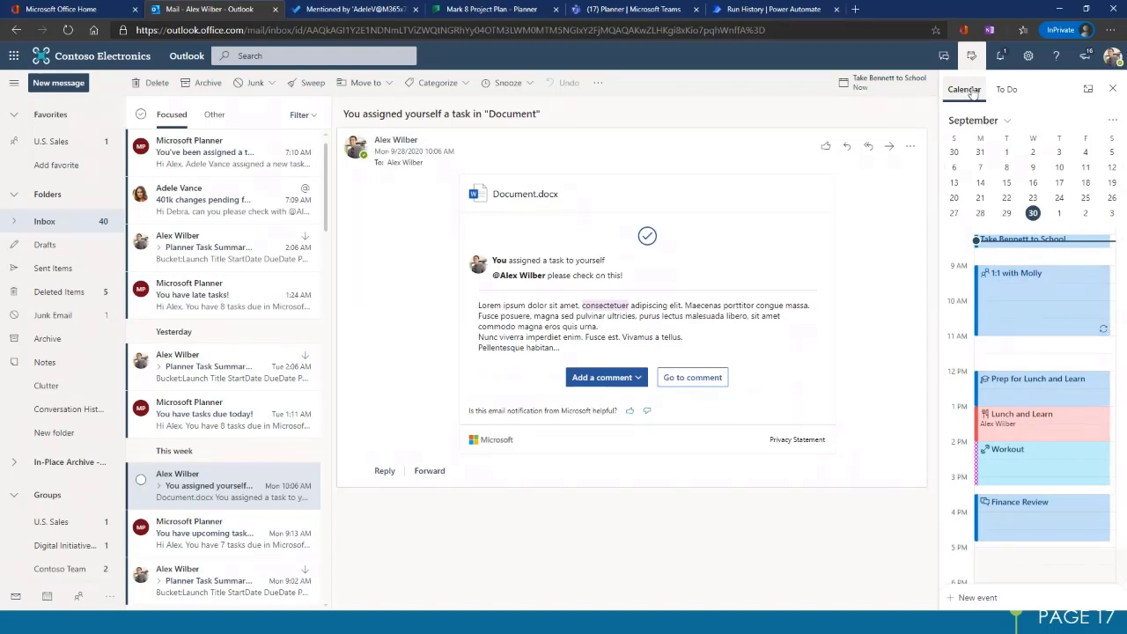
pyautogui.click(1005, 93)
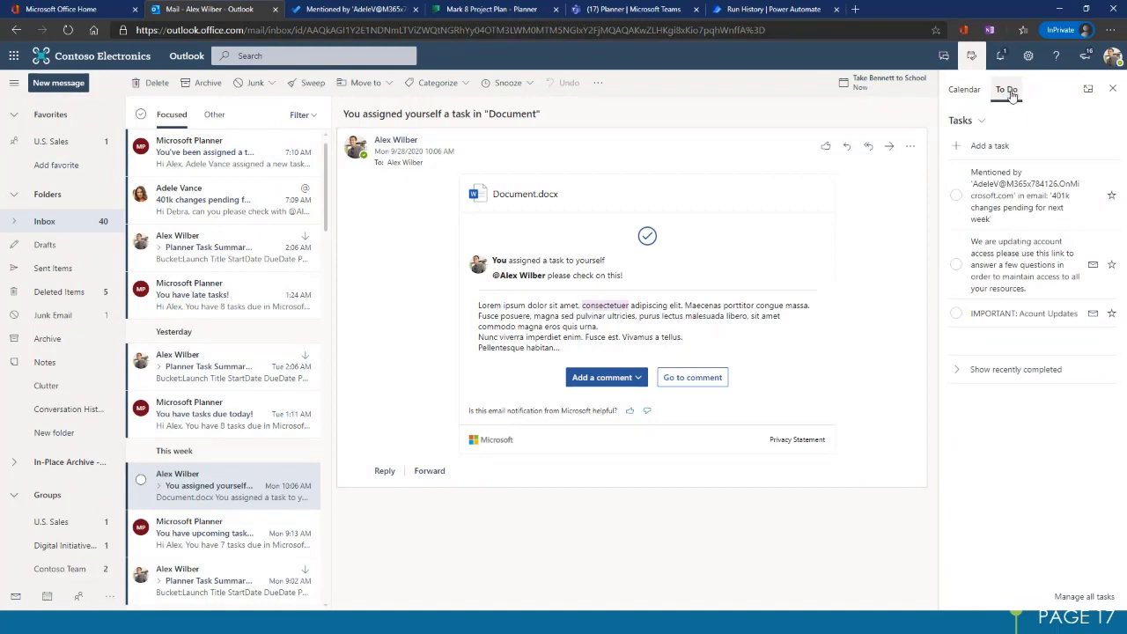
# Step: Browse today's schedule in the calendar pane, and view September 10, October 1, October 7 and October 6
pyautogui.click(964, 90)
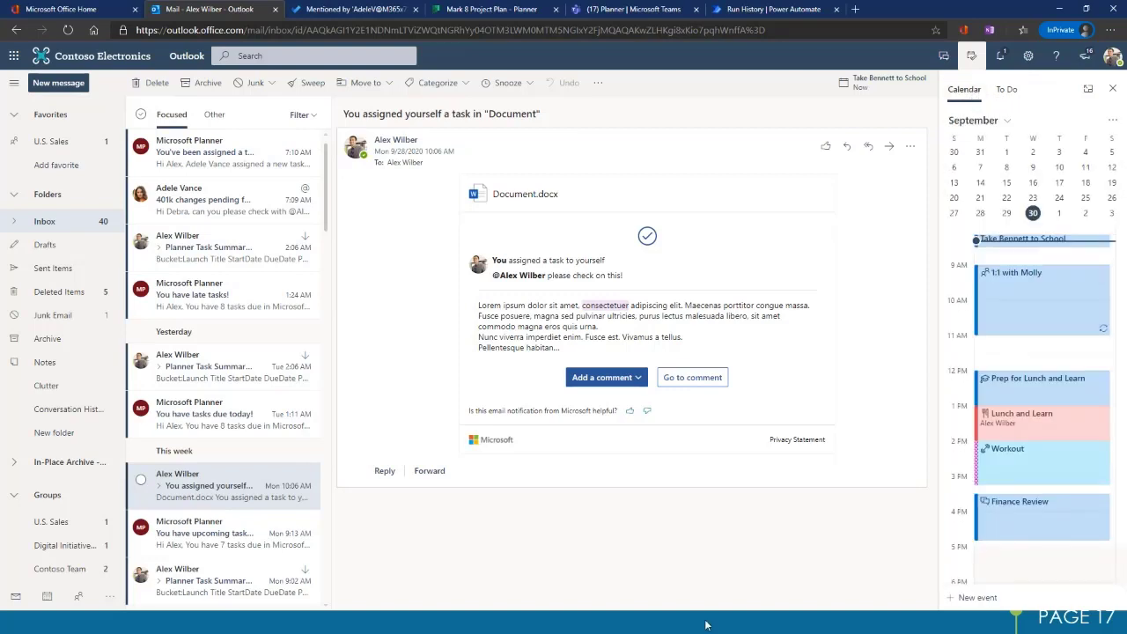
pyautogui.scroll(5, 1051, 499)
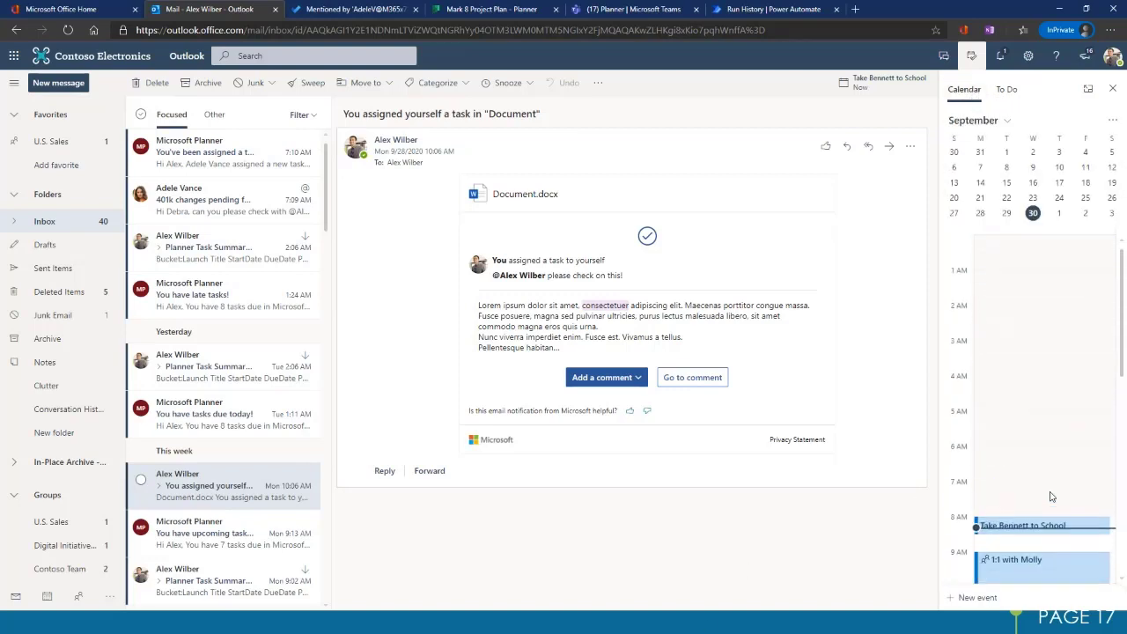
pyautogui.scroll(-3, 1051, 498)
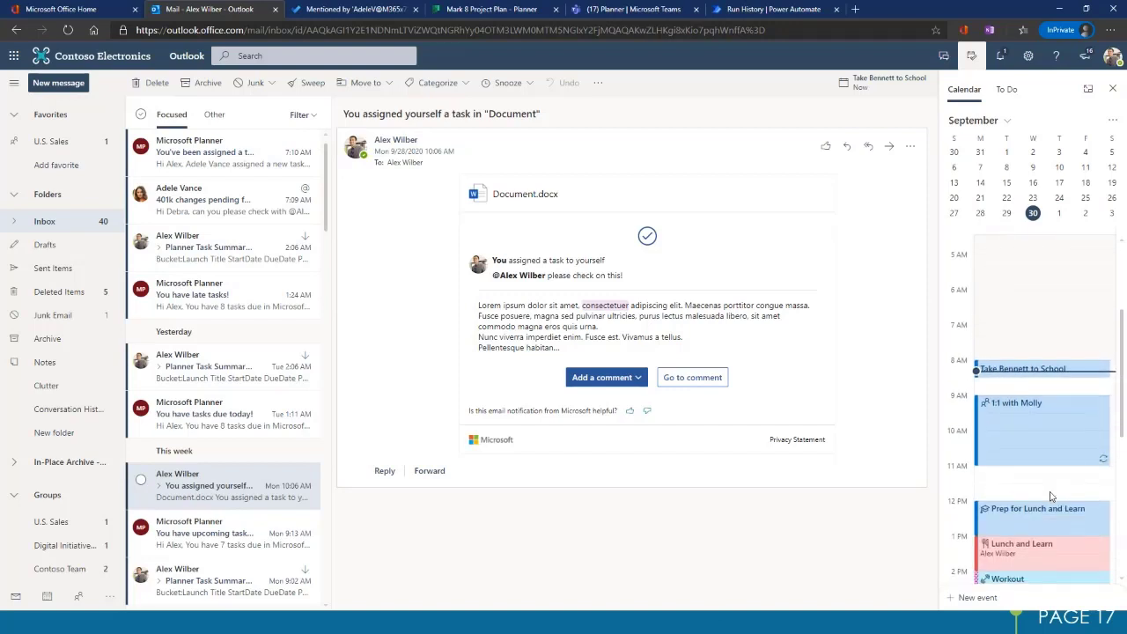
pyautogui.click(1059, 168)
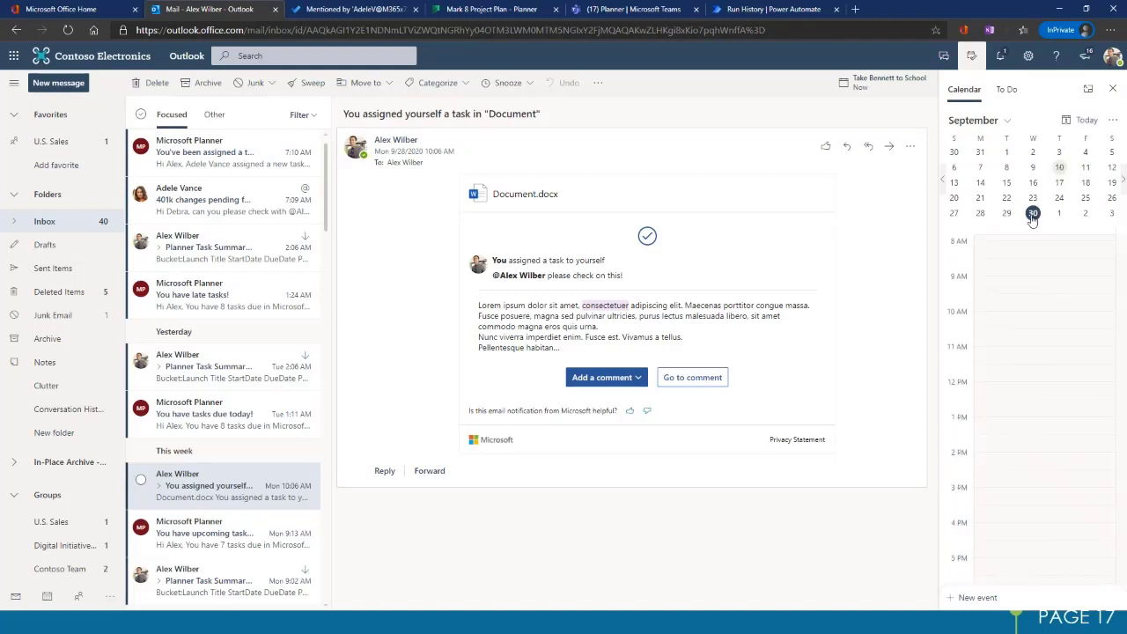
pyautogui.click(1059, 214)
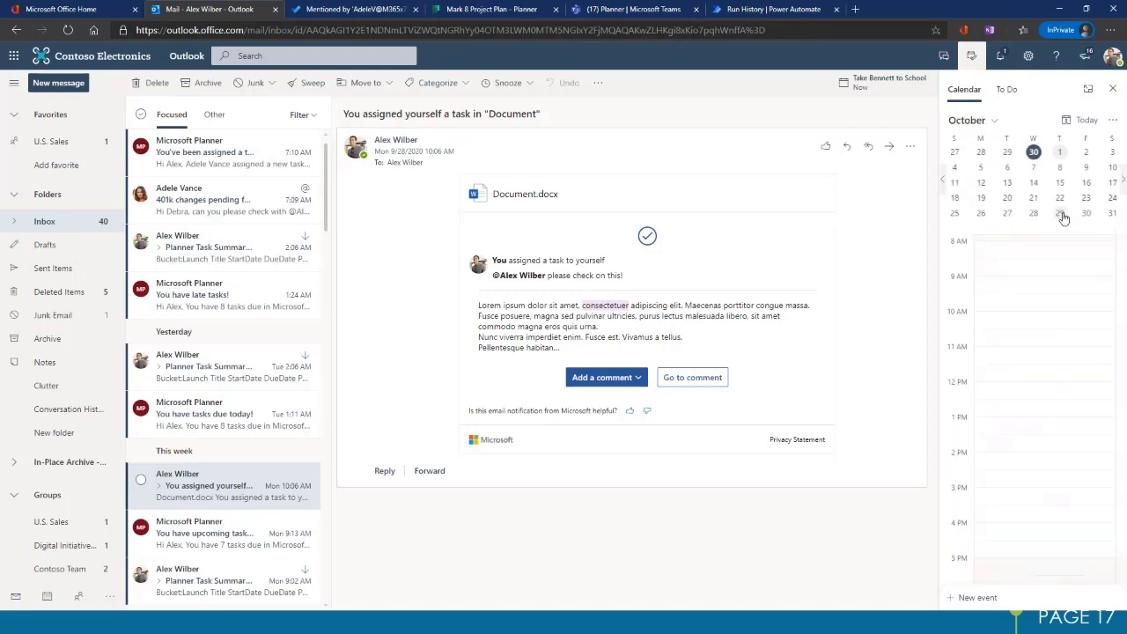
pyautogui.click(1034, 173)
pyautogui.click(1006, 168)
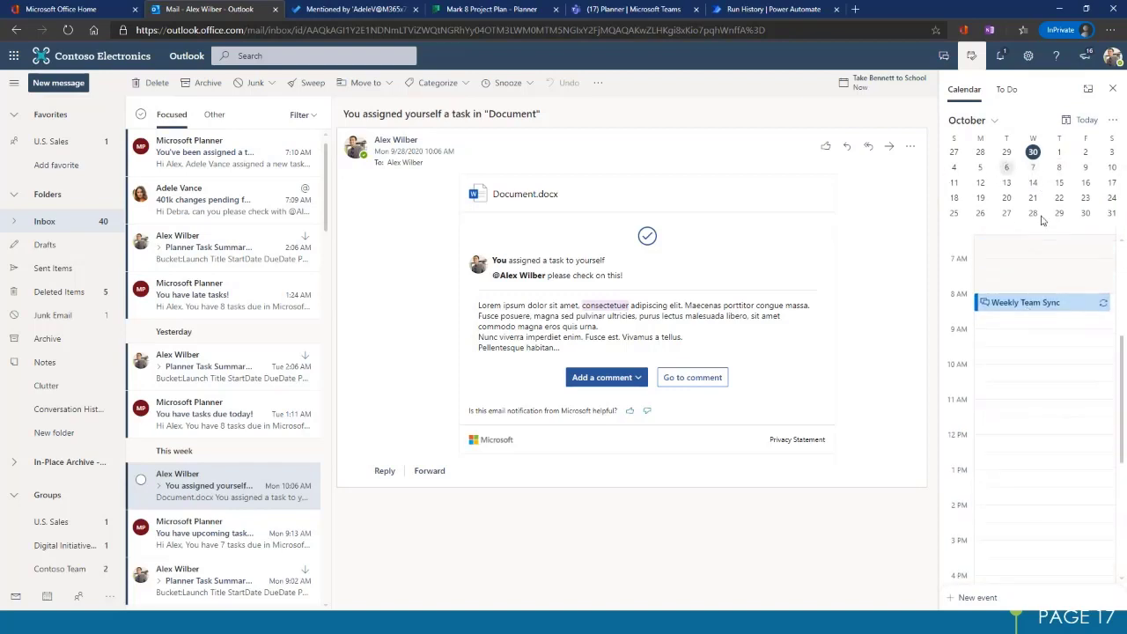
# Step: Expand the list of all available calendars and add the Contoso Team calendar to the pane
pyautogui.click(1113, 122)
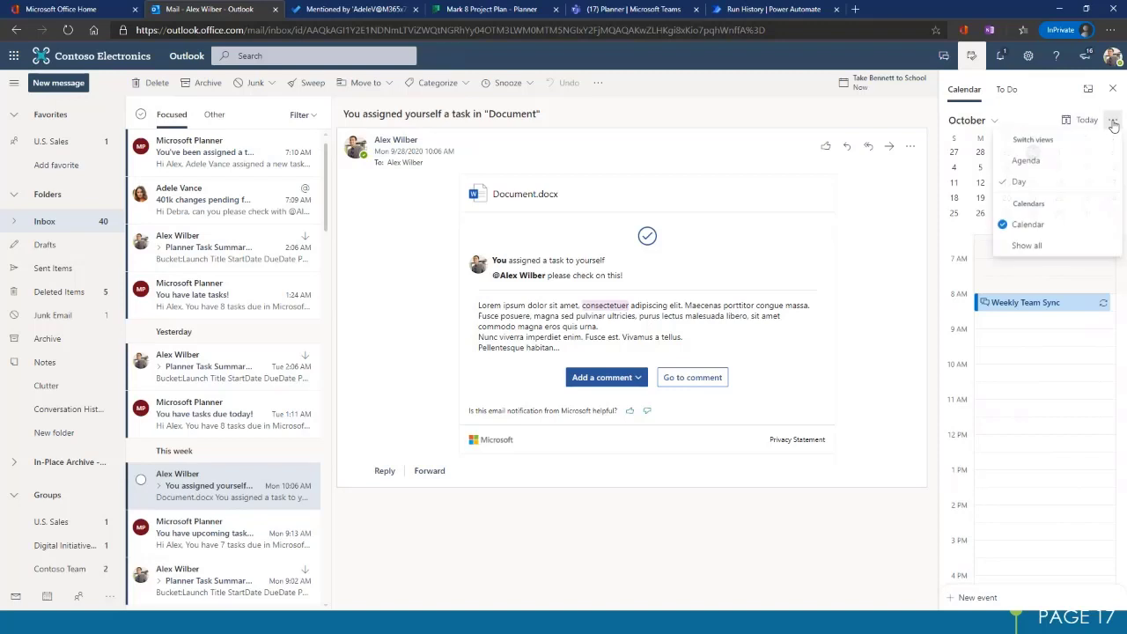
pyautogui.click(1060, 247)
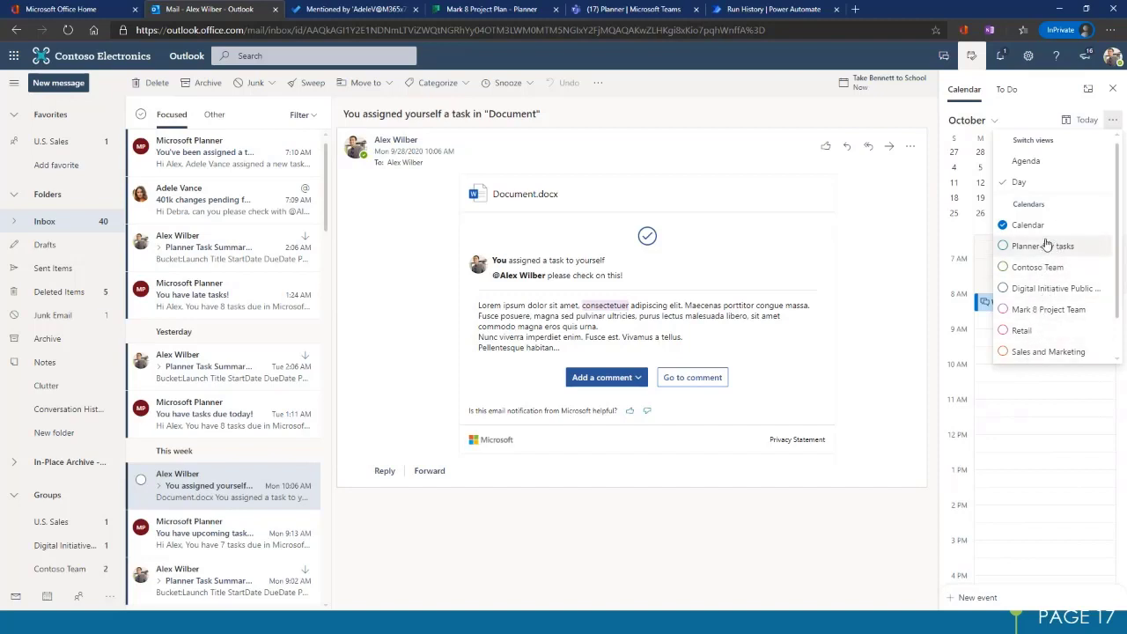
pyautogui.click(1003, 268)
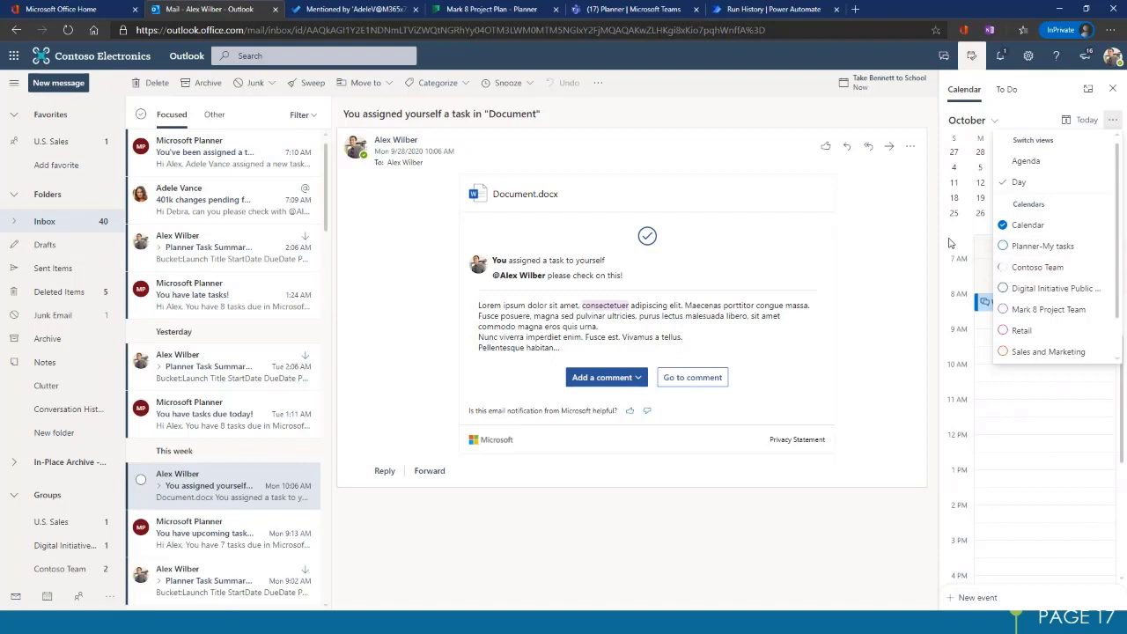
pyautogui.click(956, 240)
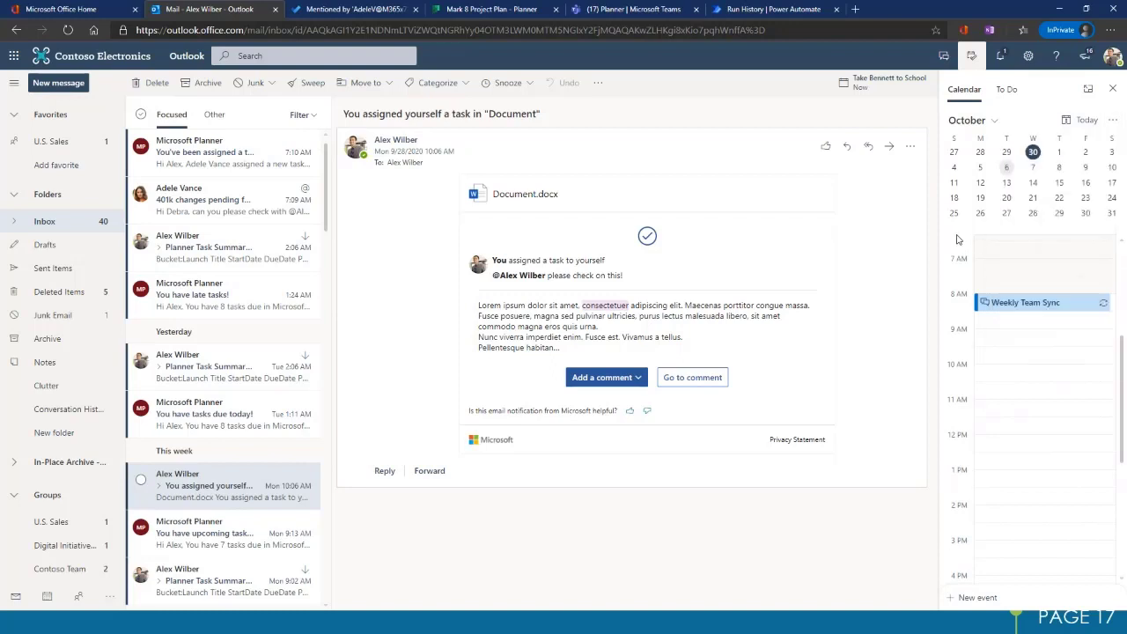
# Step: Return the calendar pane to September 30 and remove the Contoso Team calendar from it
pyautogui.click(1033, 151)
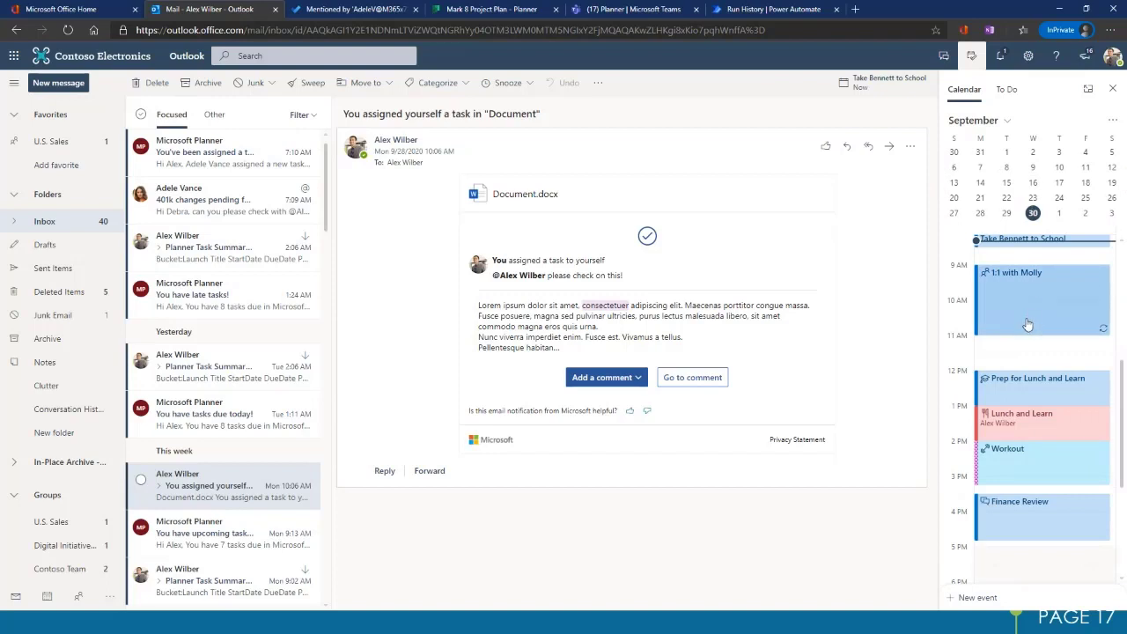
pyautogui.click(1113, 120)
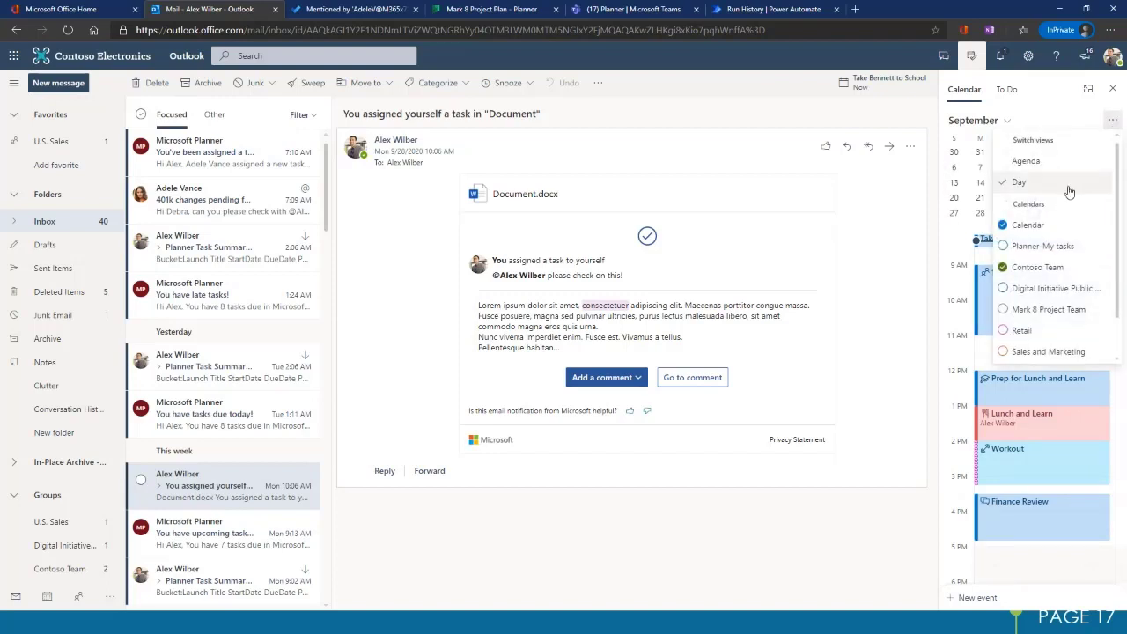
pyautogui.click(1005, 268)
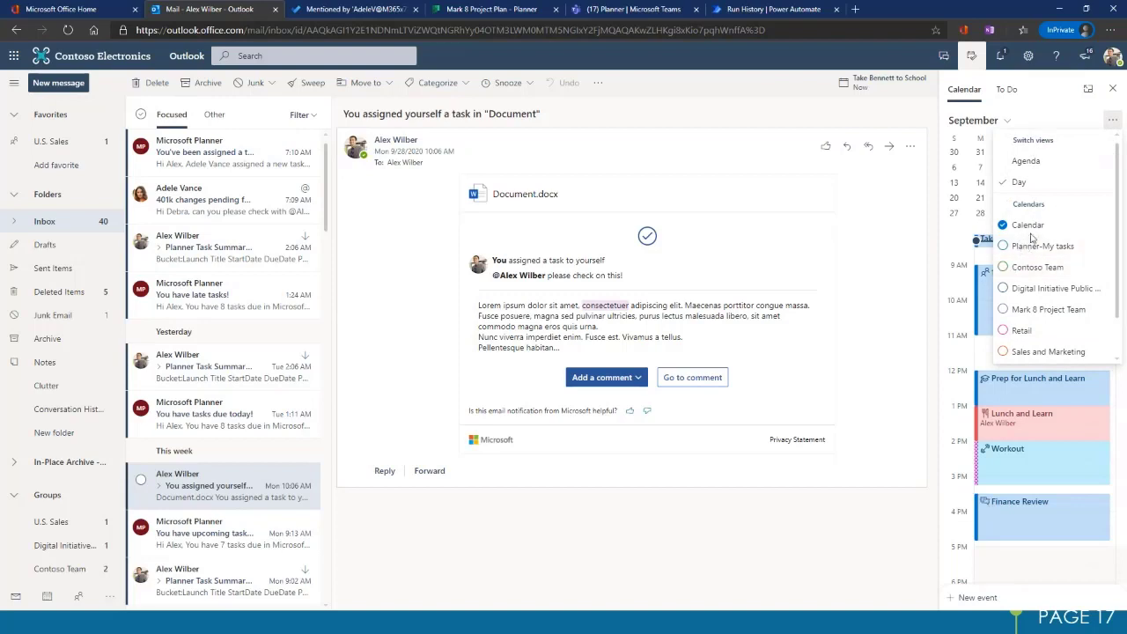
# Step: Switch the calendar pane to the Agenda view and look through the events of the coming days
pyautogui.click(1053, 163)
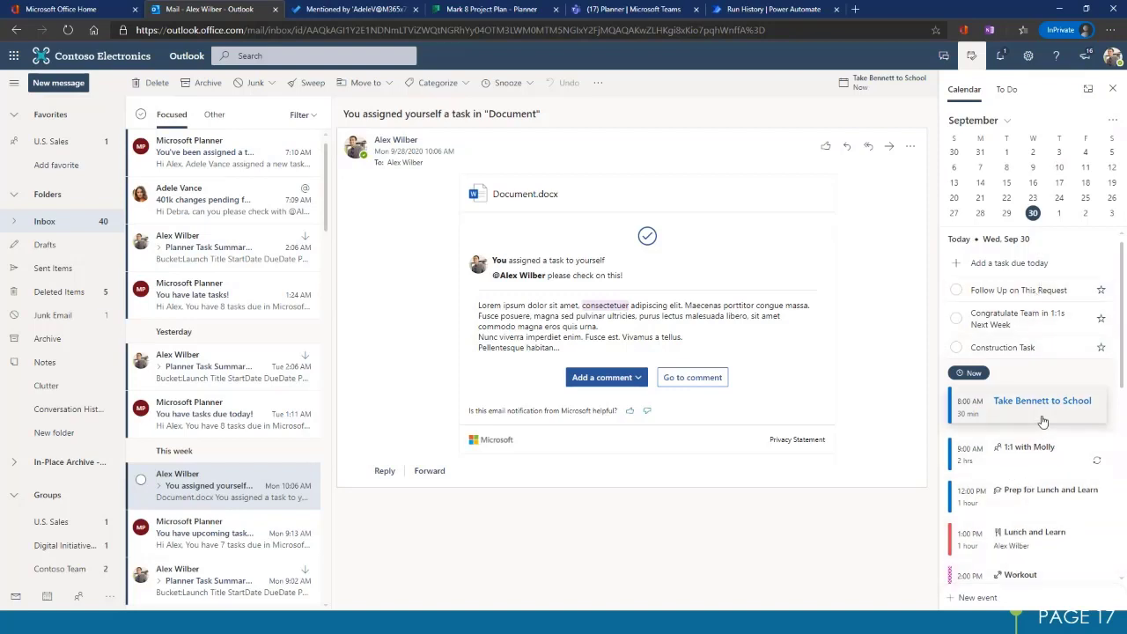
pyautogui.scroll(-4, 1028, 548)
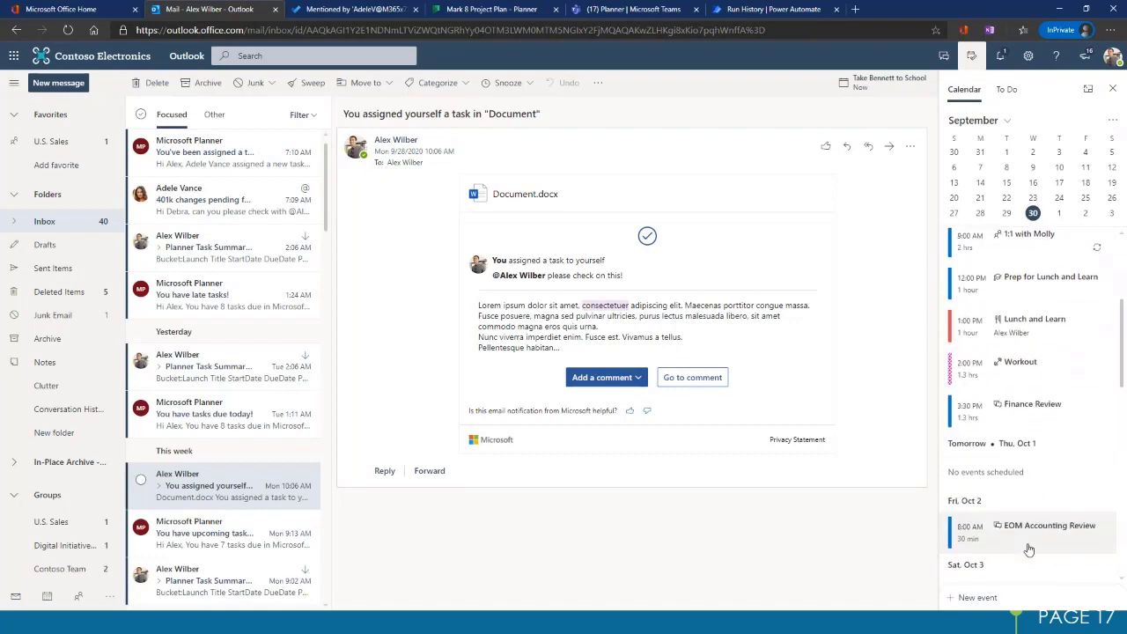
pyautogui.scroll(-5, 1037, 487)
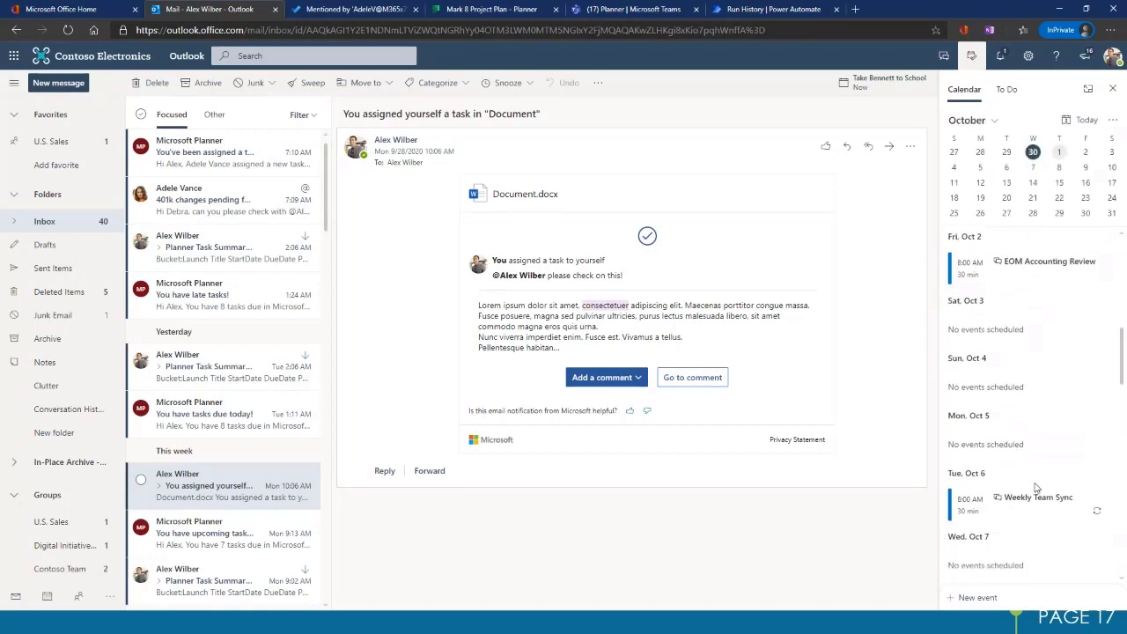
pyautogui.scroll(6, 1037, 487)
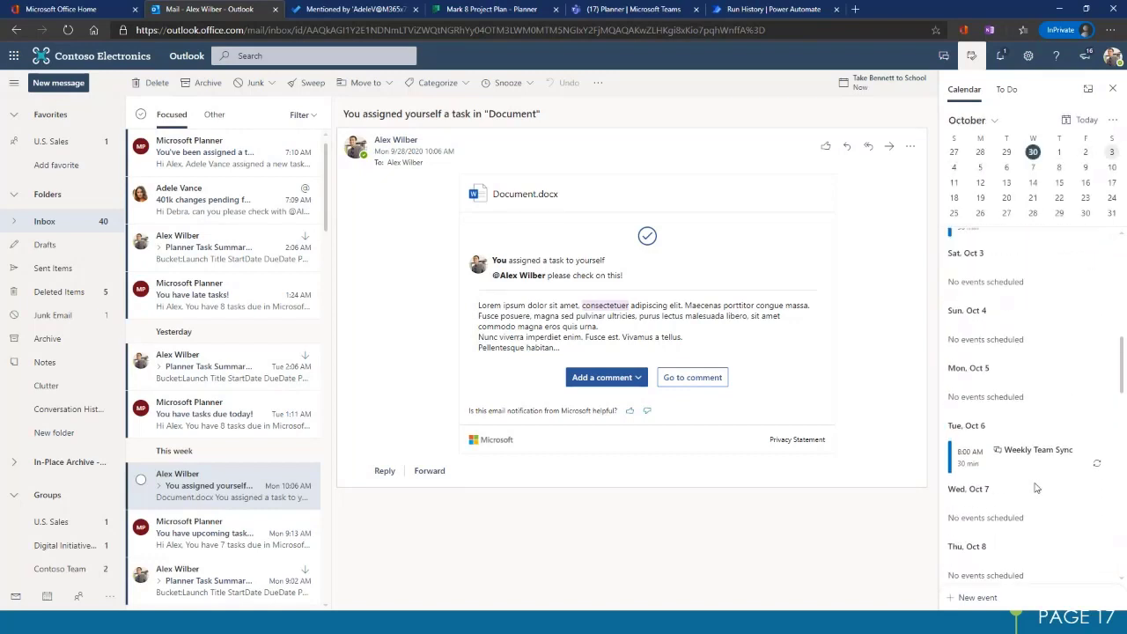
pyautogui.scroll(3, 1037, 487)
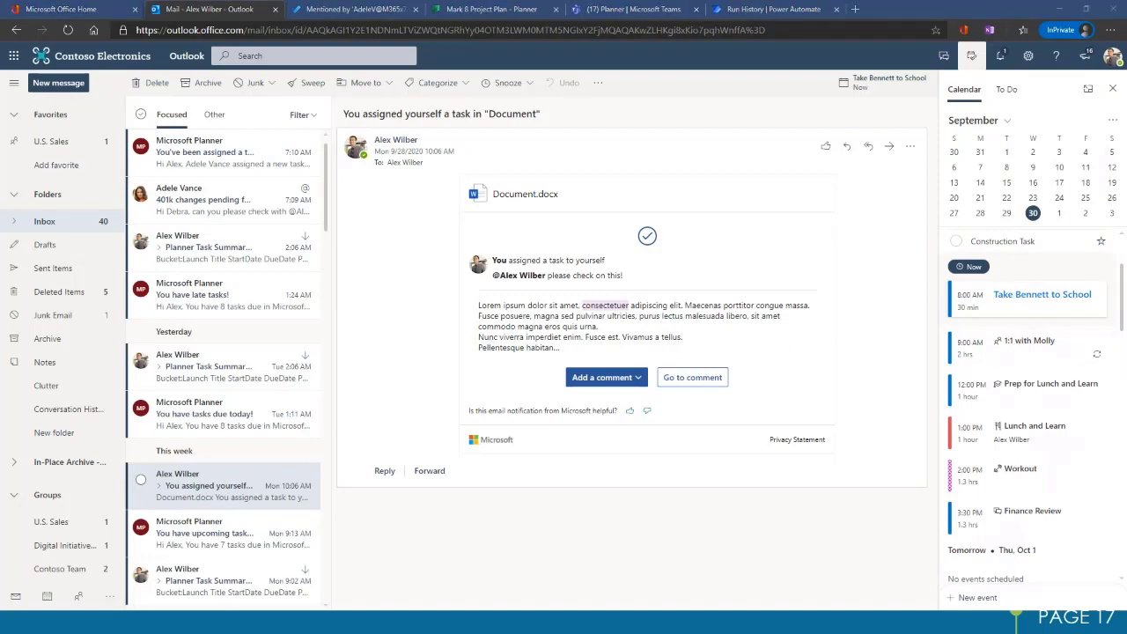
# Step: Add the inbox message about the shared "Eastern Region Retail Performance" file as a task
pyautogui.scroll(-3, 194, 389)
pyautogui.moveTo(224, 601); pyautogui.dragTo(985, 467)
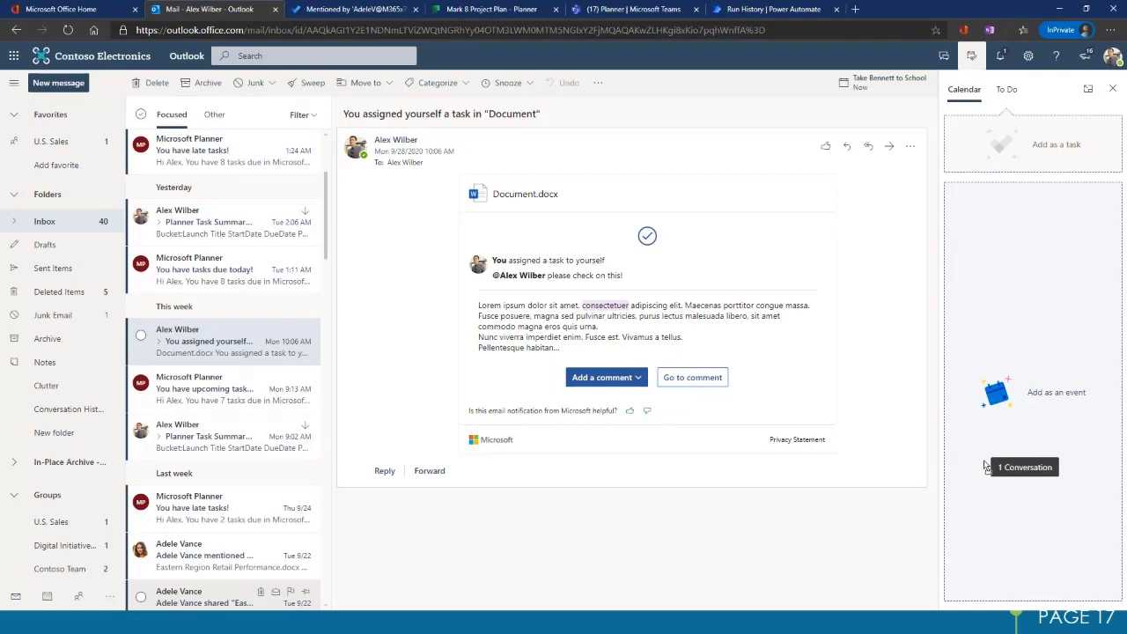
pyautogui.moveTo(985, 467); pyautogui.dragTo(986, 468)
pyautogui.moveTo(985, 467); pyautogui.dragTo(982, 147)
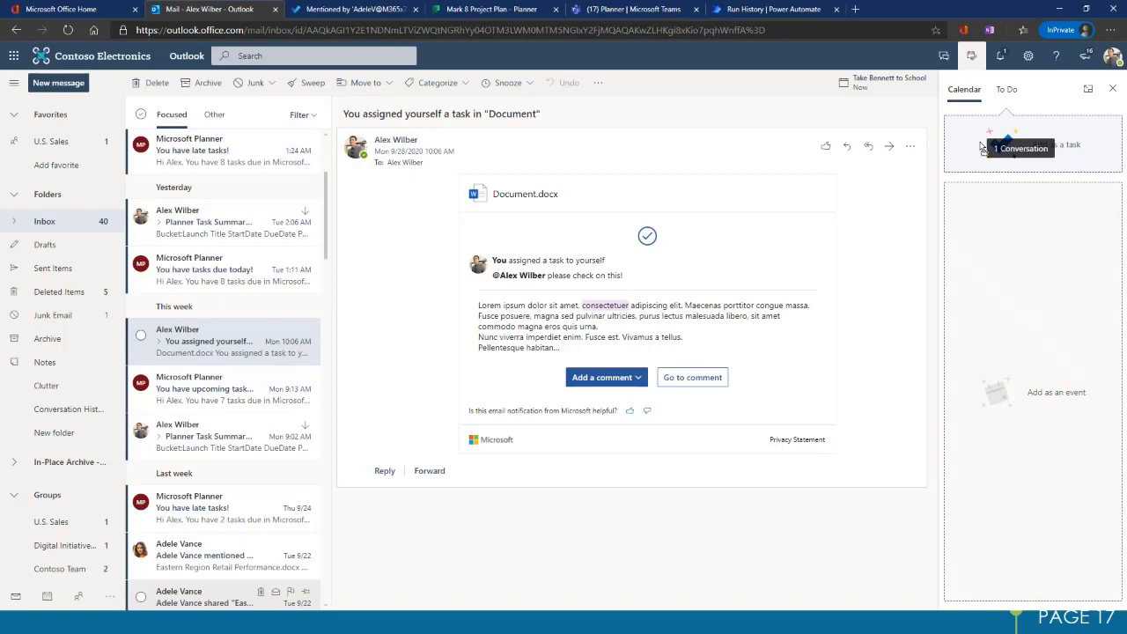
pyautogui.moveTo(982, 147); pyautogui.dragTo(981, 146)
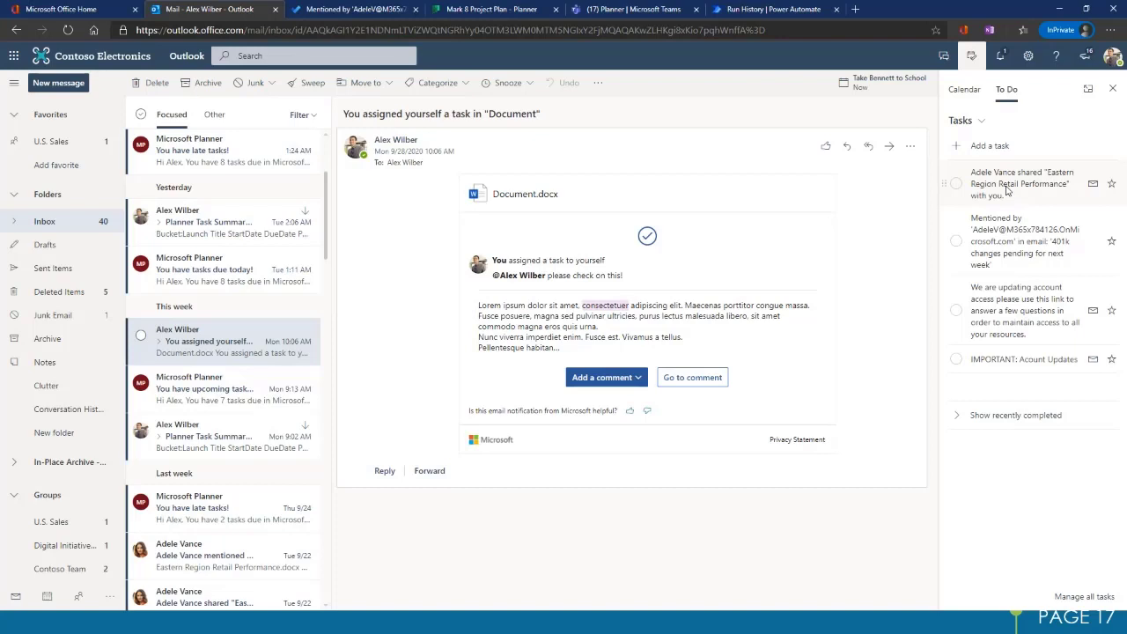
# Step: View the email linked to the new "Eastern Region Retail Performance" task in an enlarged window, and close it
pyautogui.click(1093, 187)
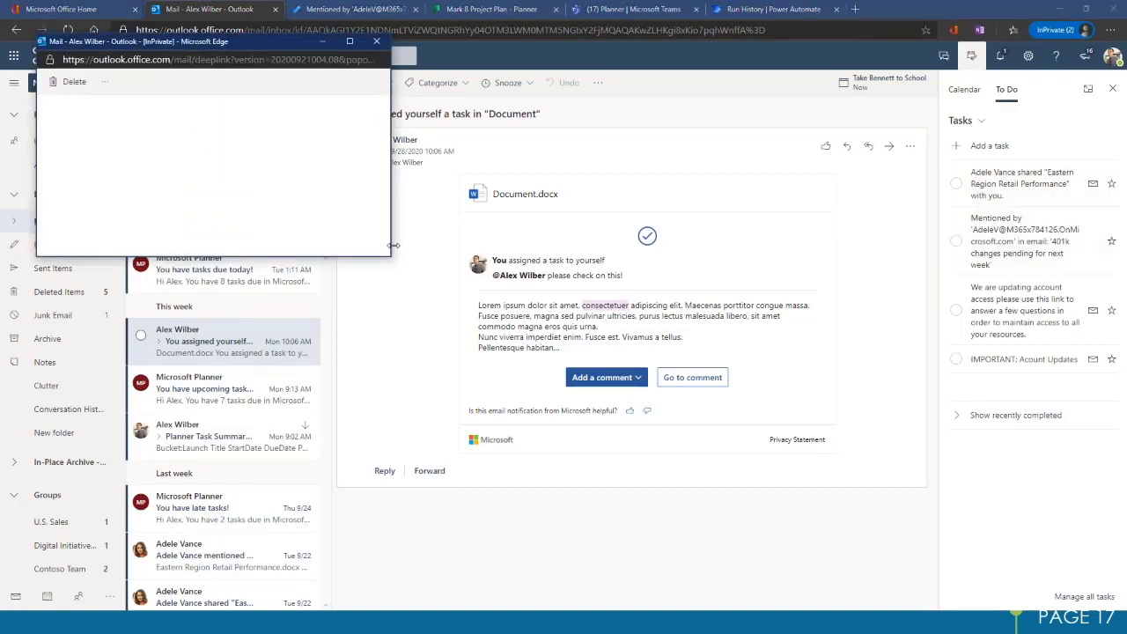
pyautogui.moveTo(390, 256); pyautogui.dragTo(523, 344)
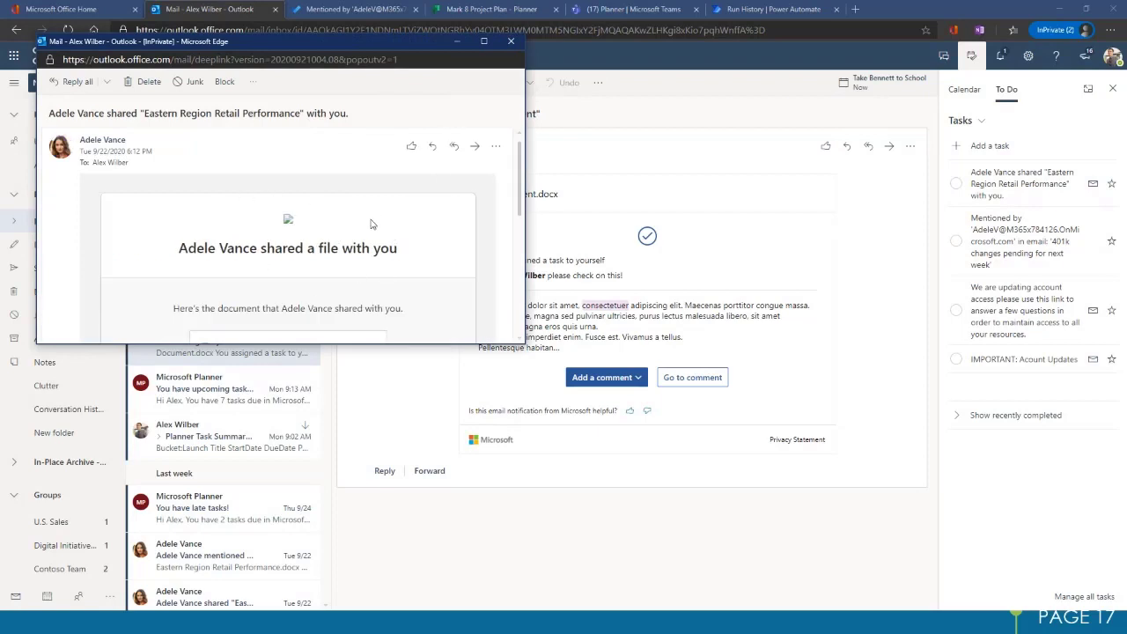
pyautogui.click(511, 41)
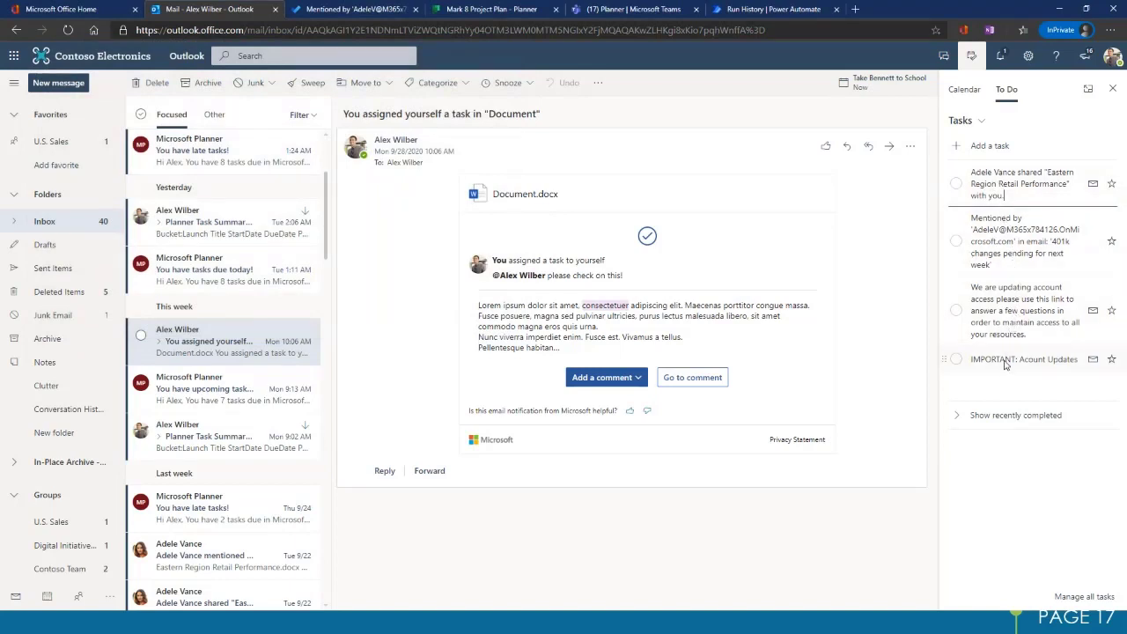
# Step: View the Teams Follow Ups task list, and return to the Tasks list
pyautogui.click(983, 125)
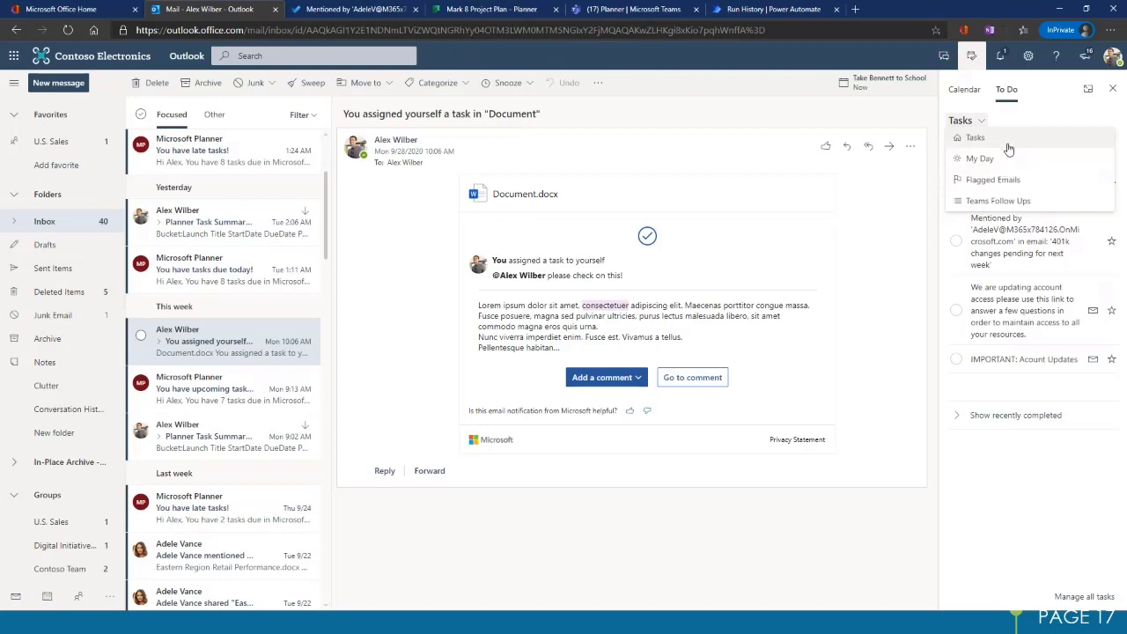
pyautogui.click(1004, 199)
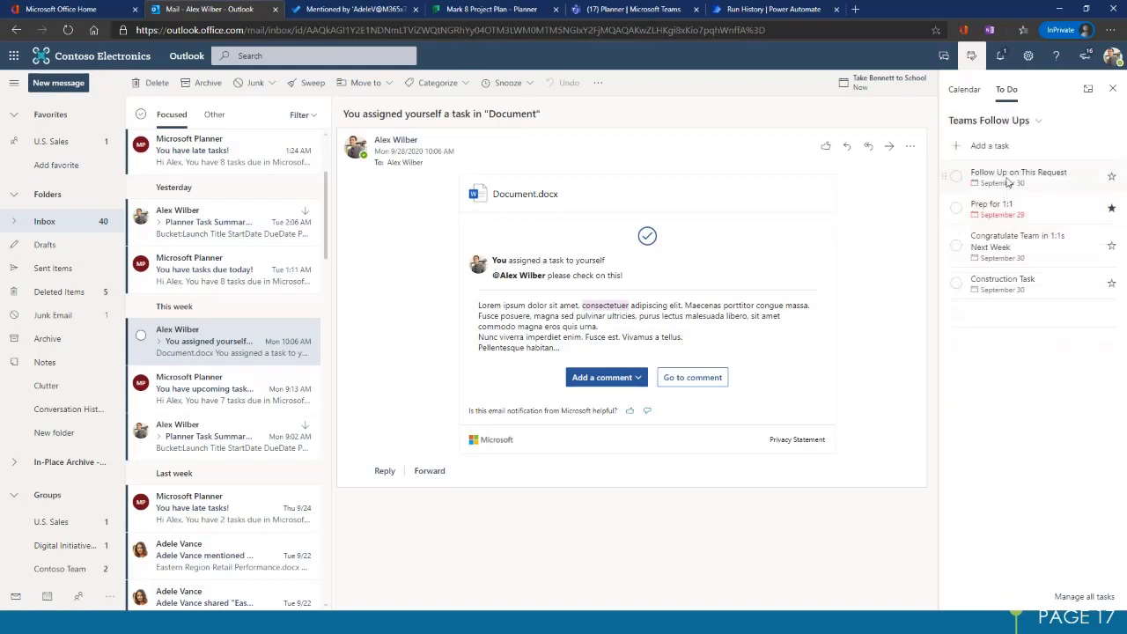
pyautogui.click(1021, 124)
pyautogui.click(1013, 155)
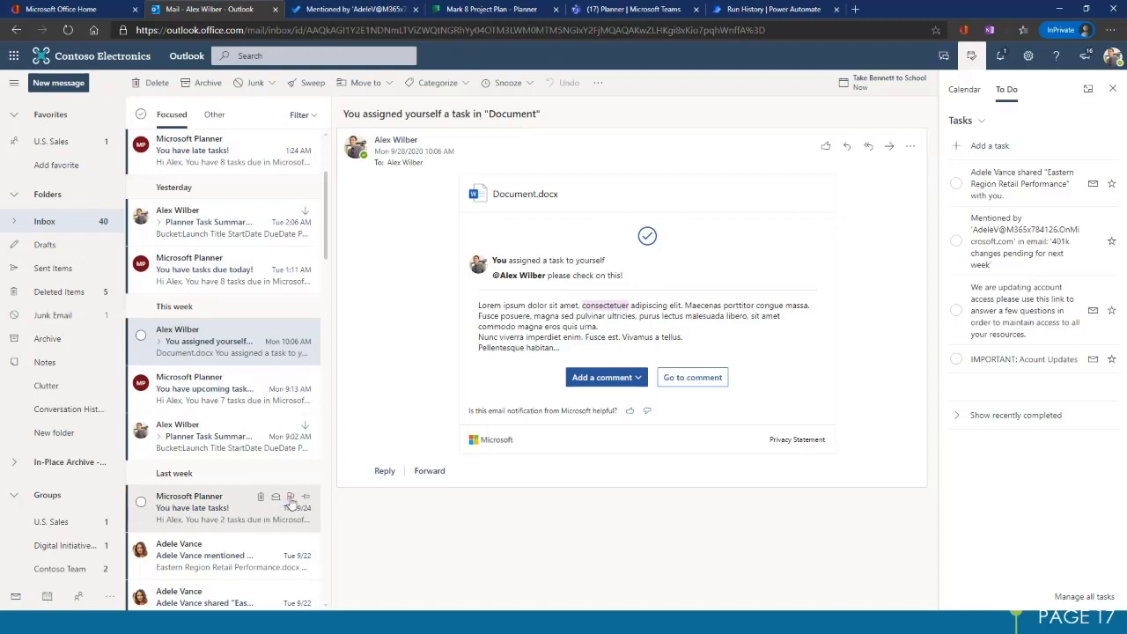
# Step: Flag last week's "You have late tasks!" email and the mention notification email, displaying the Flagged Emails list
pyautogui.click(291, 497)
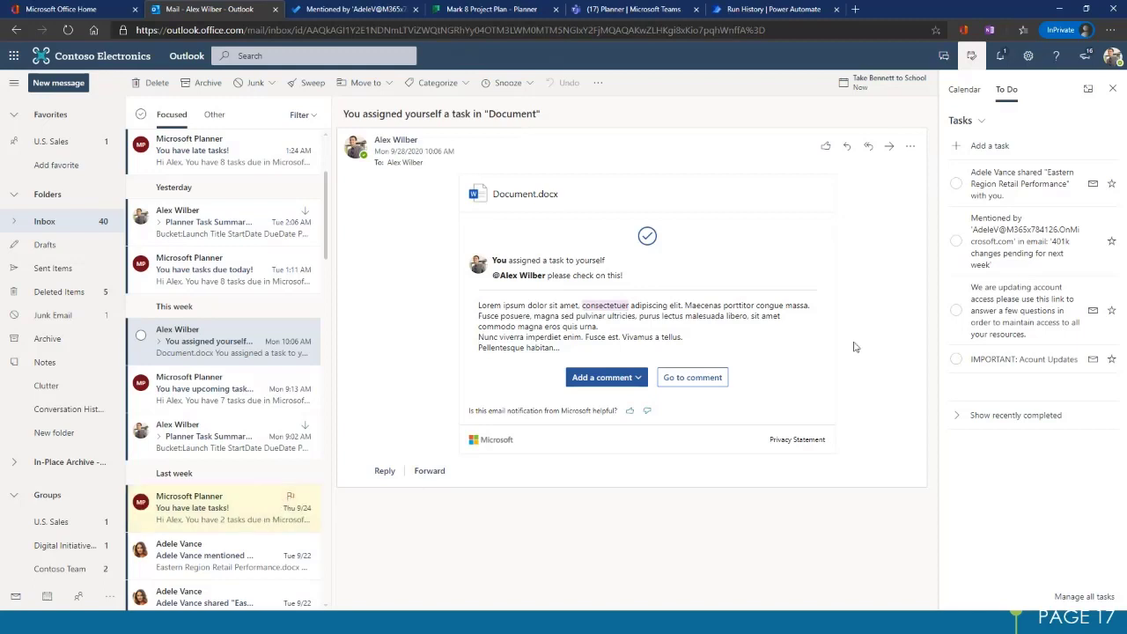
pyautogui.click(979, 122)
pyautogui.click(991, 181)
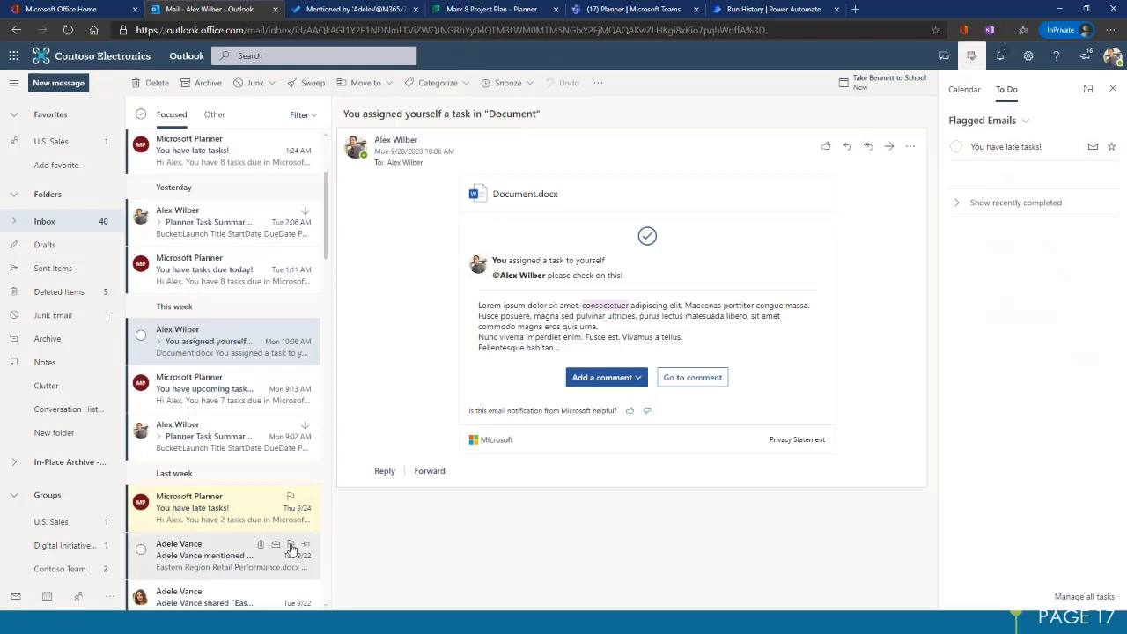
pyautogui.click(290, 545)
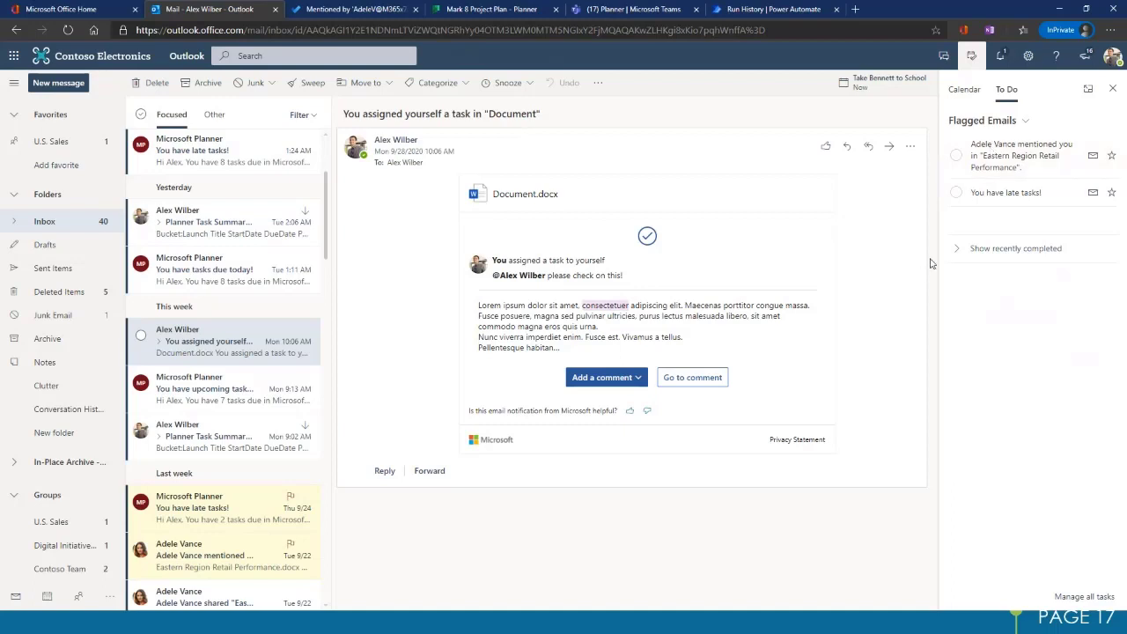
# Step: Mark both tasks in the Flagged Emails list, the document mention and "You have late tasks!", as complete
pyautogui.click(1033, 165)
pyautogui.click(956, 156)
pyautogui.click(955, 193)
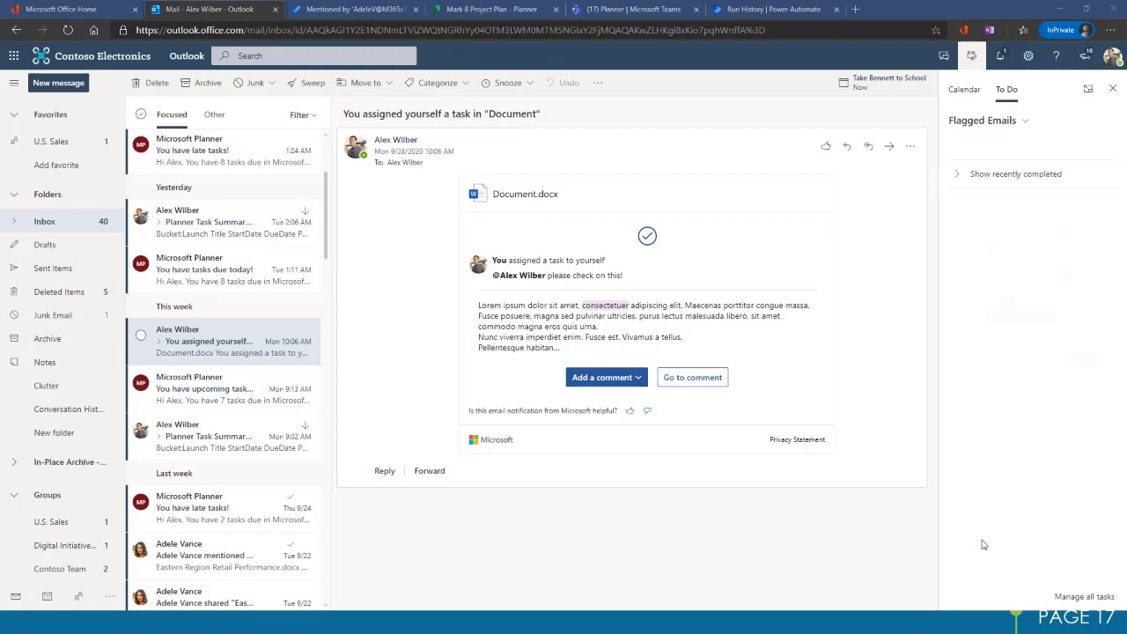
# Step: Open the "401k changes pending for next week" email, check the mentioned person's contact card, and display the Tasks list beside it
pyautogui.scroll(3, 236, 238)
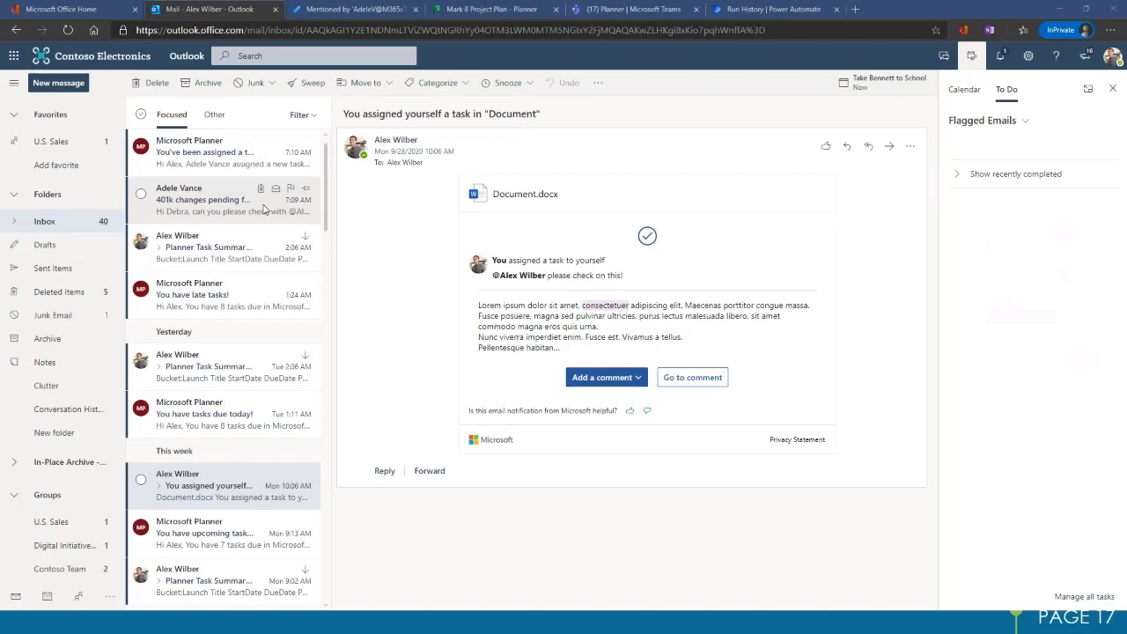
pyautogui.click(264, 209)
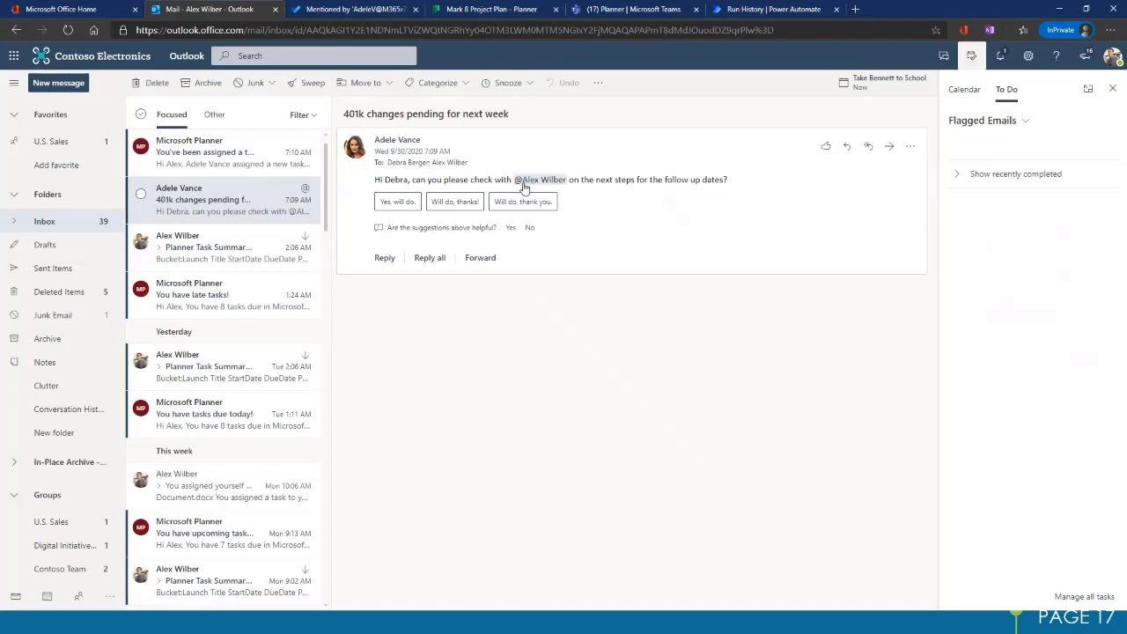
pyautogui.moveTo(524, 186)
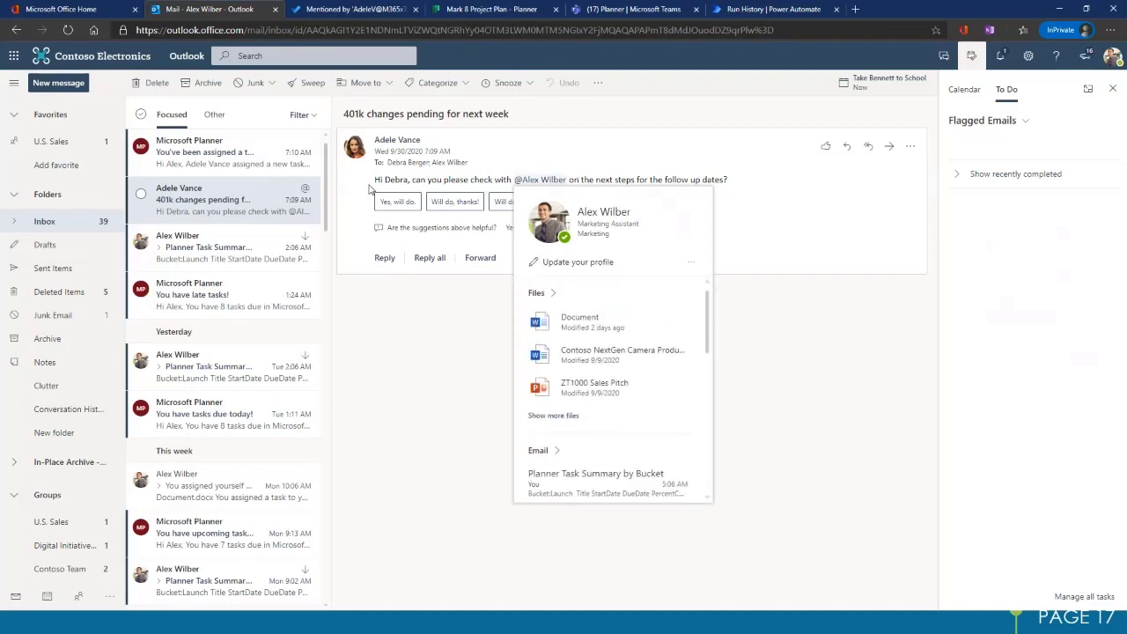
pyautogui.click(1022, 121)
pyautogui.click(1008, 141)
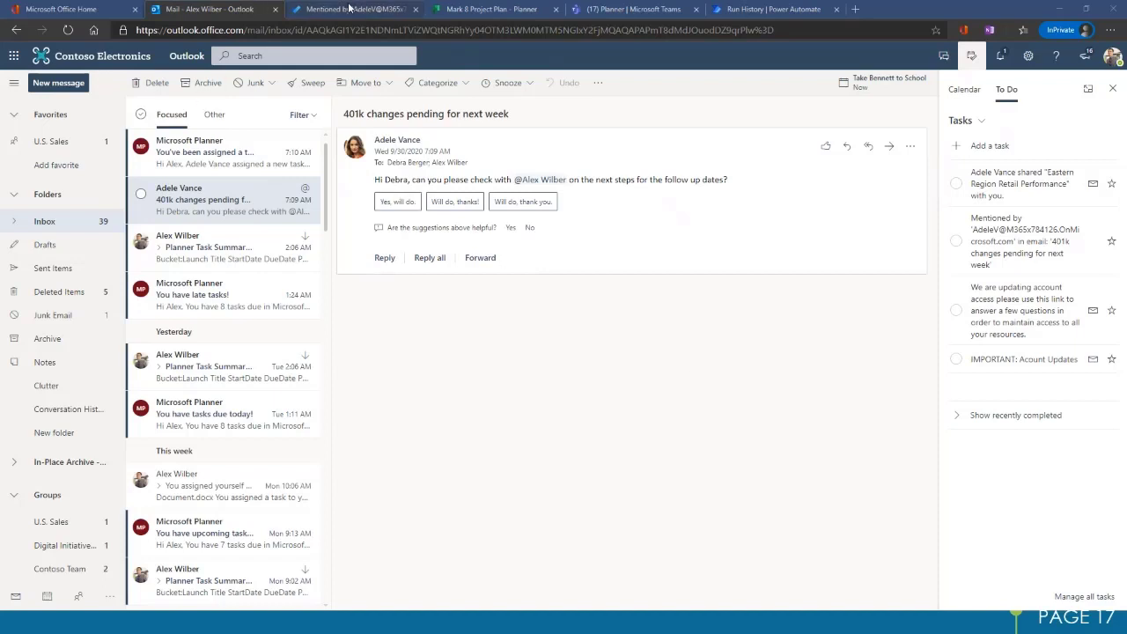
# Step: Switch to To Do and create a new list named Groceries
pyautogui.click(55, 124)
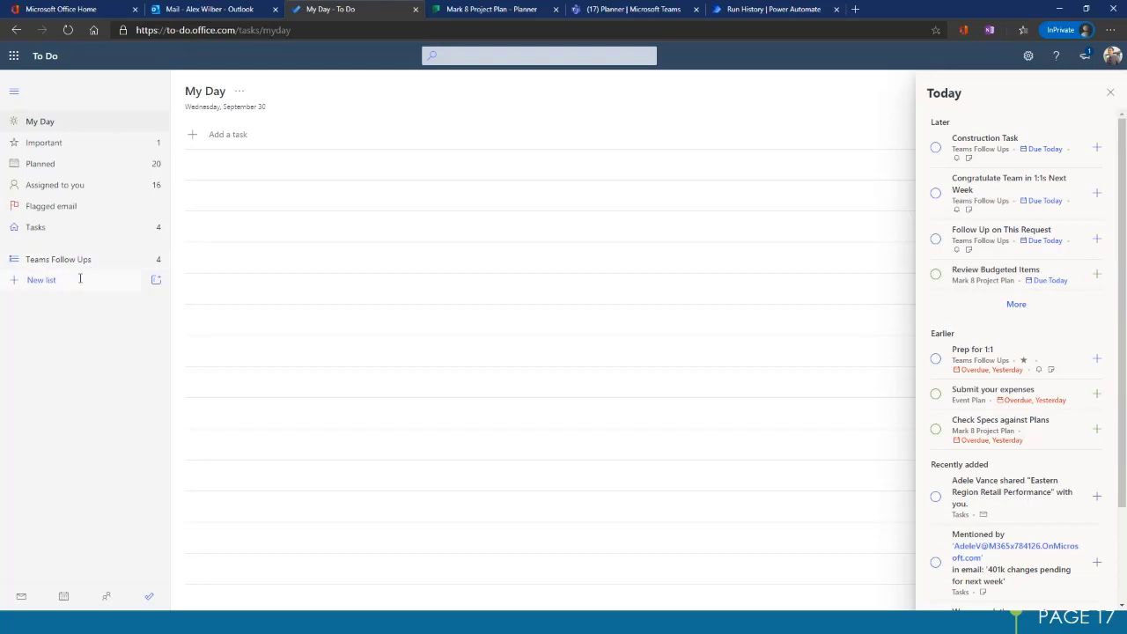
pyautogui.click(80, 279)
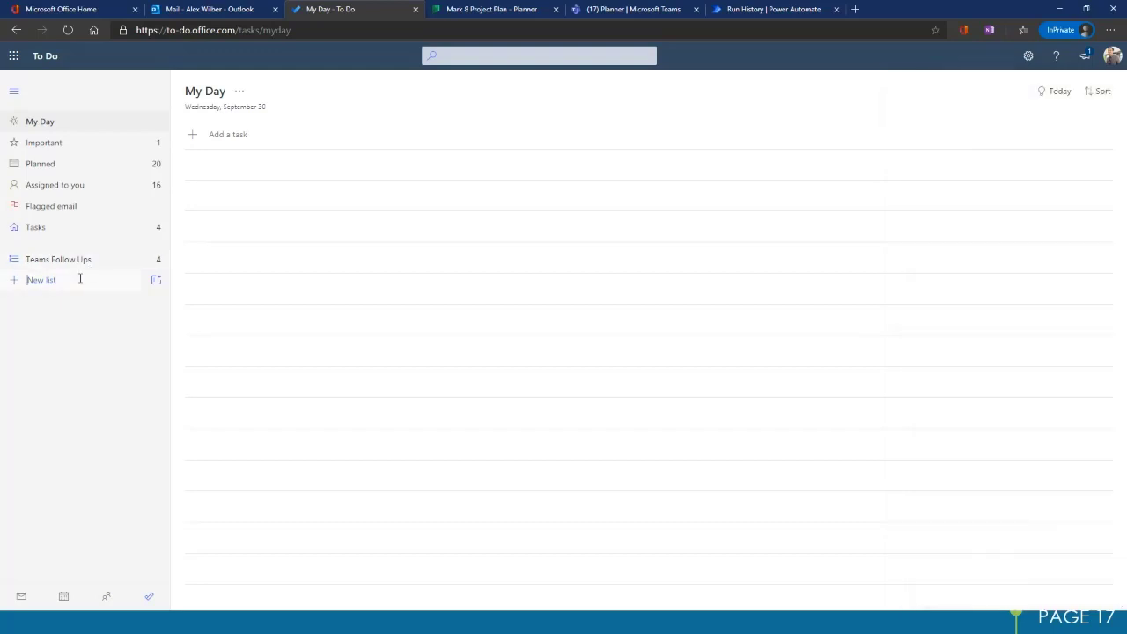
pyautogui.write('Gropuries')
pyautogui.press('Escape')
pyautogui.write('Groveries')
pyautogui.press('Return')
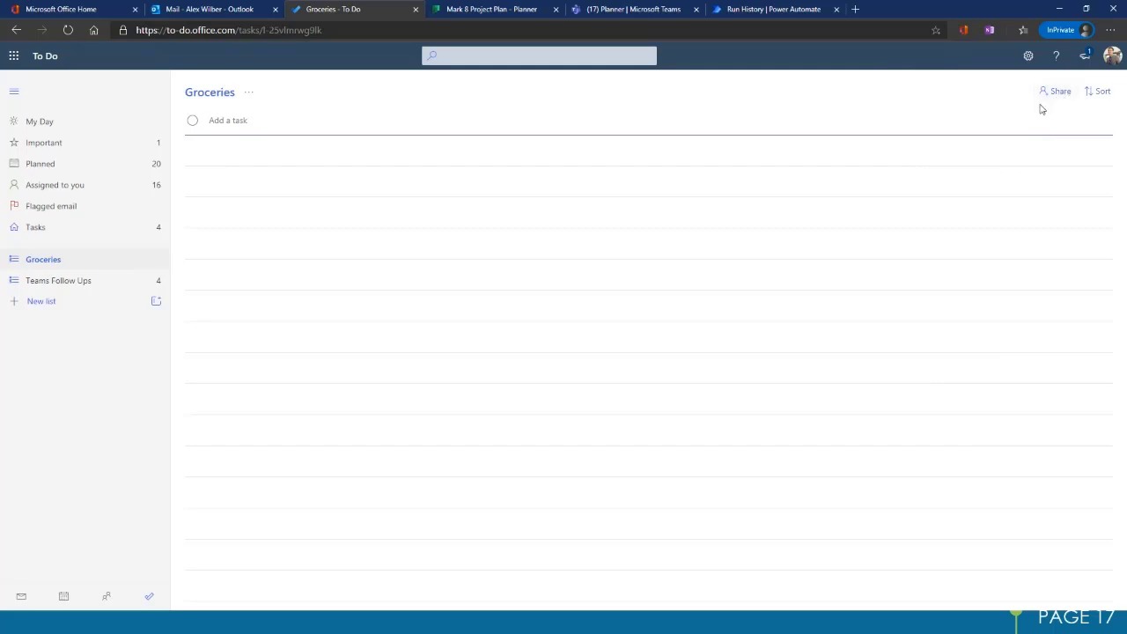
# Step: Add the overdue suggestions "Check Specs against Plans", "Submit your expenses" and "Prep for 1:1" to My Day, and close the suggestions
pyautogui.click(73, 128)
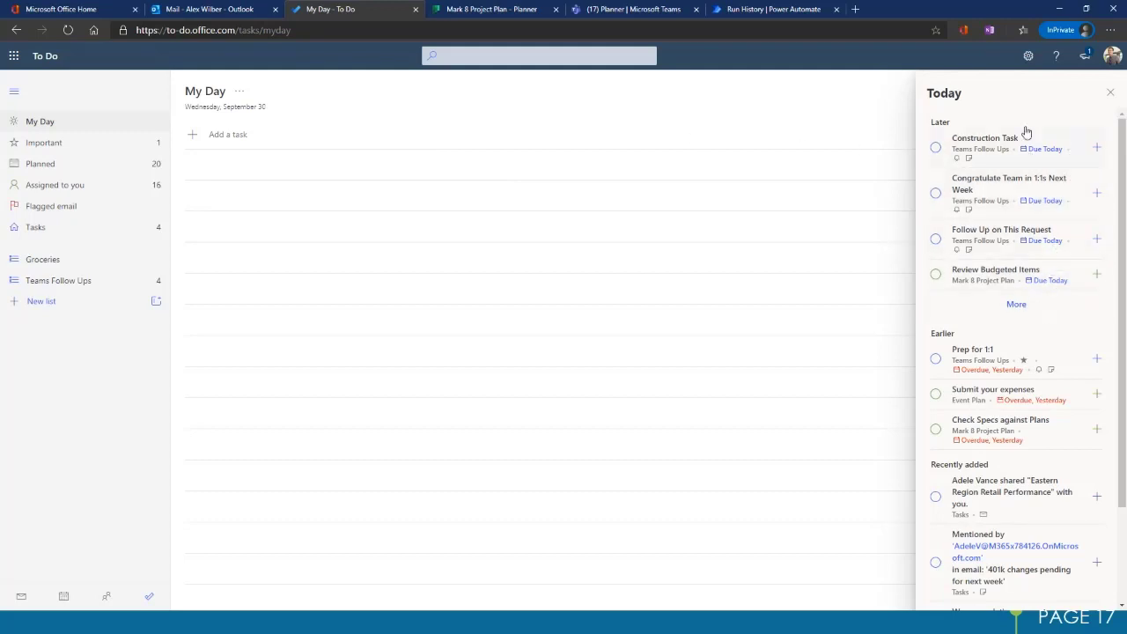
pyautogui.click(1013, 310)
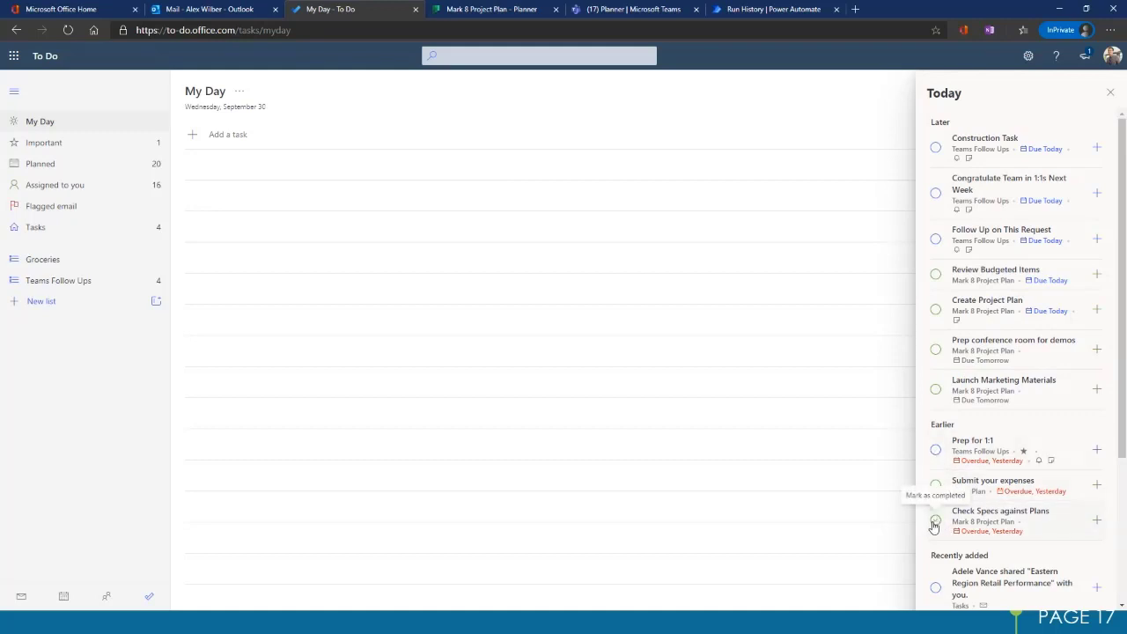
pyautogui.click(1097, 450)
pyautogui.click(1097, 450)
pyautogui.click(1096, 449)
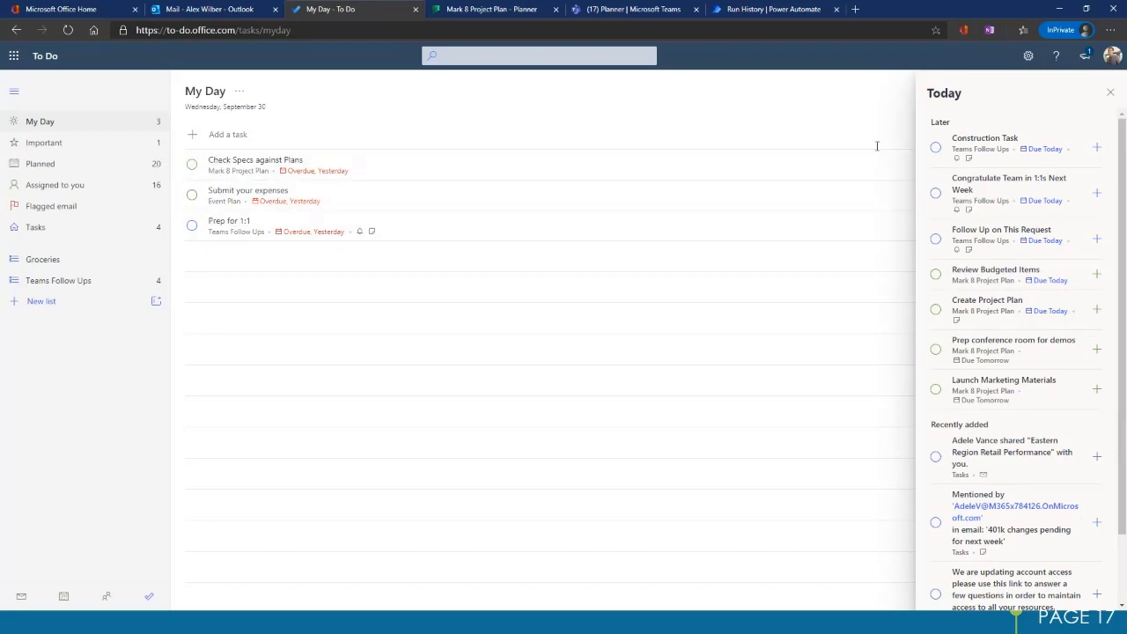
pyautogui.click(1110, 92)
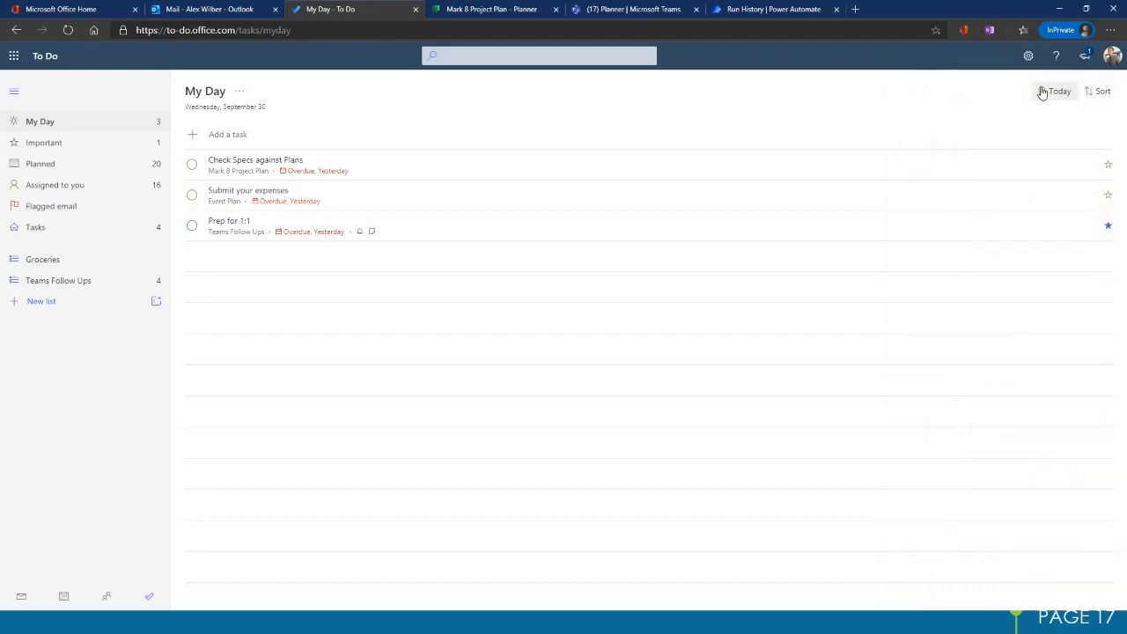
# Step: Mark the "Check Specs against Plans" task in My Day as important, and show the Important list
pyautogui.click(1107, 195)
pyautogui.click(1109, 194)
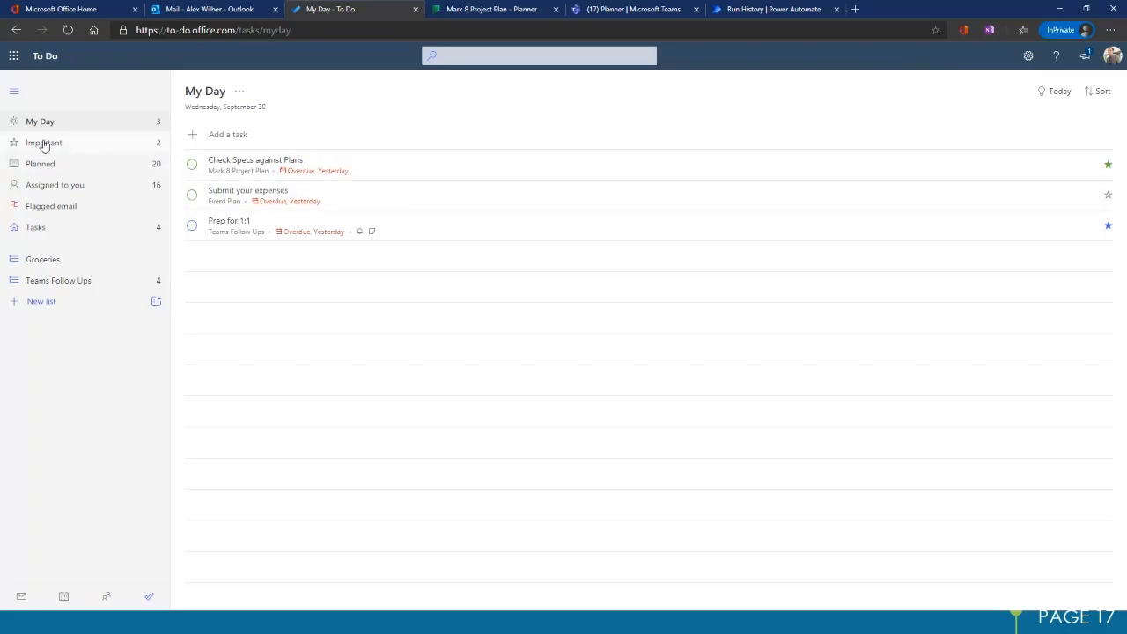
pyautogui.click(44, 146)
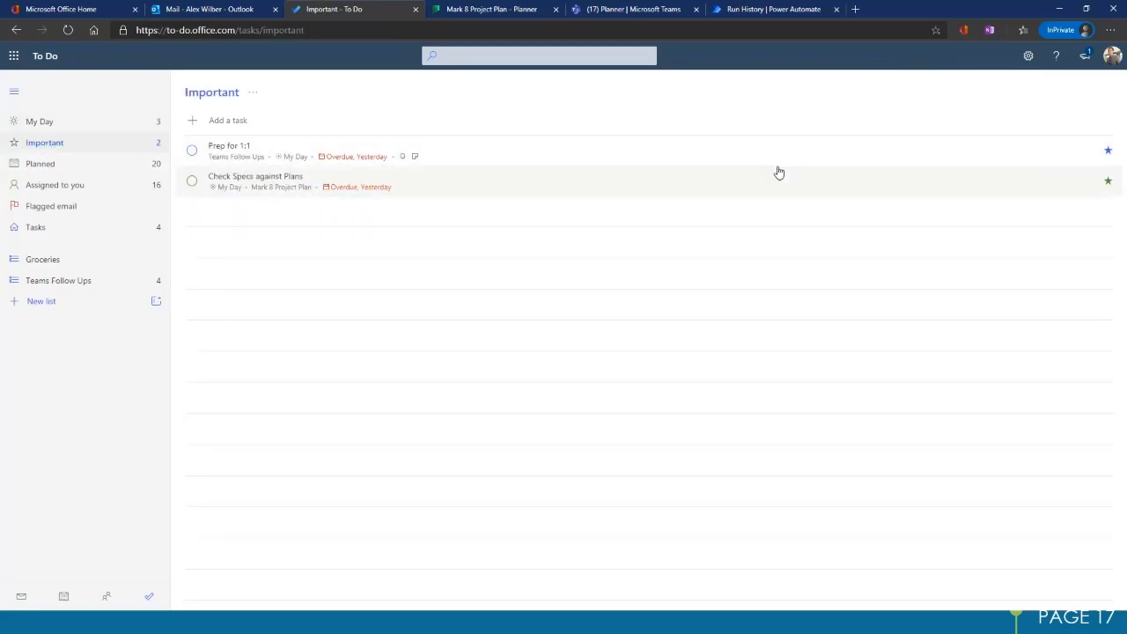
# Step: Review the Planned tasks down to the later due dates, and view the tasks in Assigned to you
pyautogui.click(88, 170)
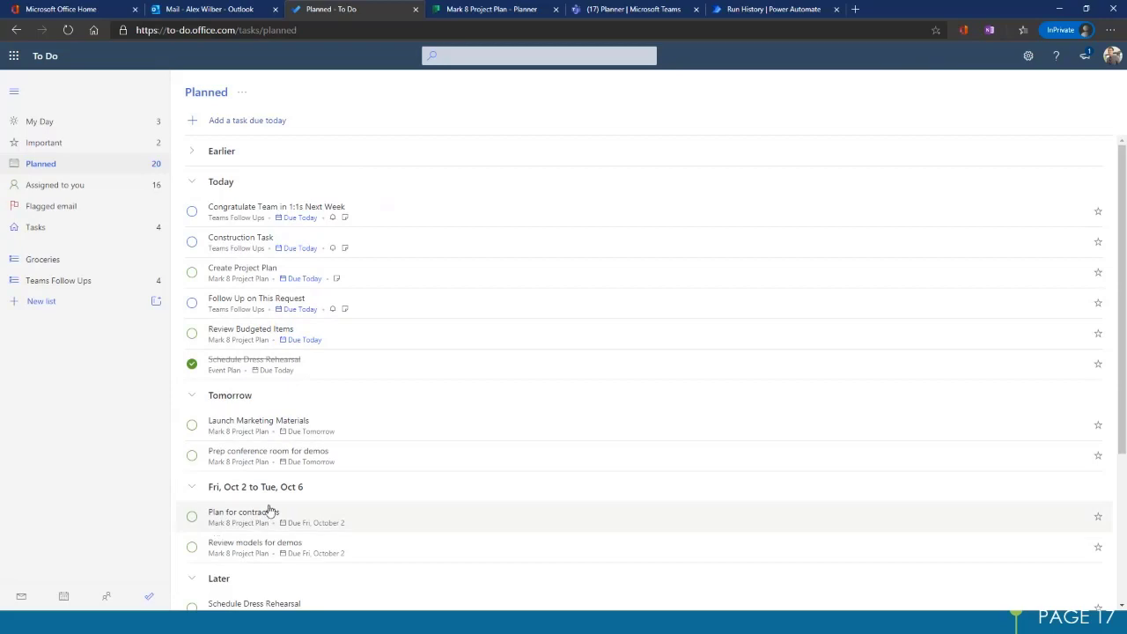
pyautogui.scroll(-3, 216, 526)
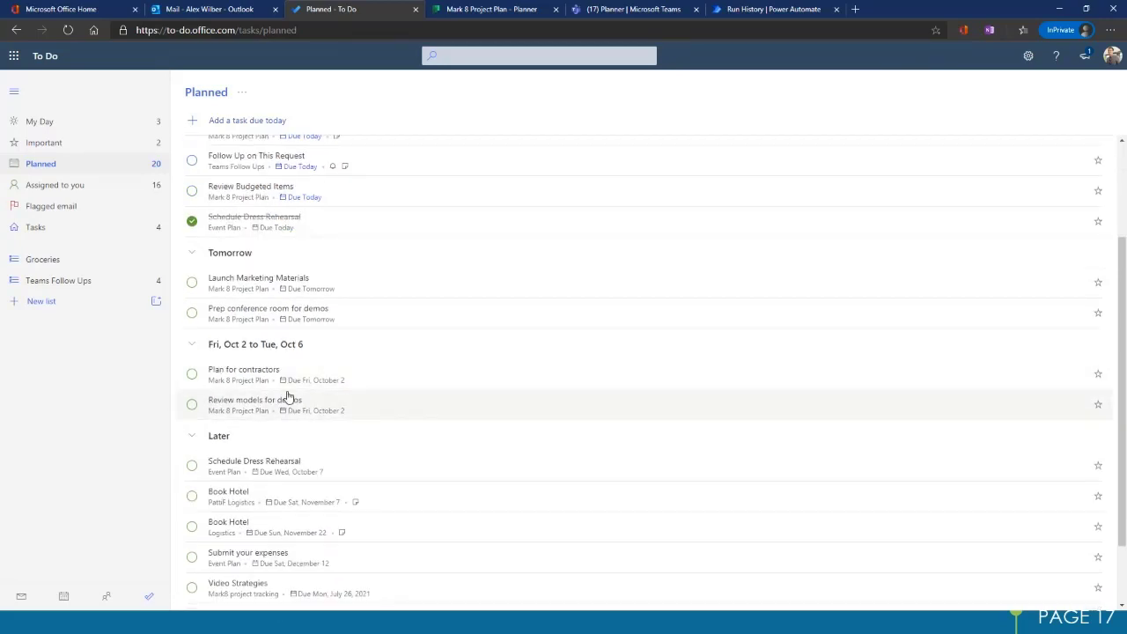
pyautogui.scroll(-1, 294, 423)
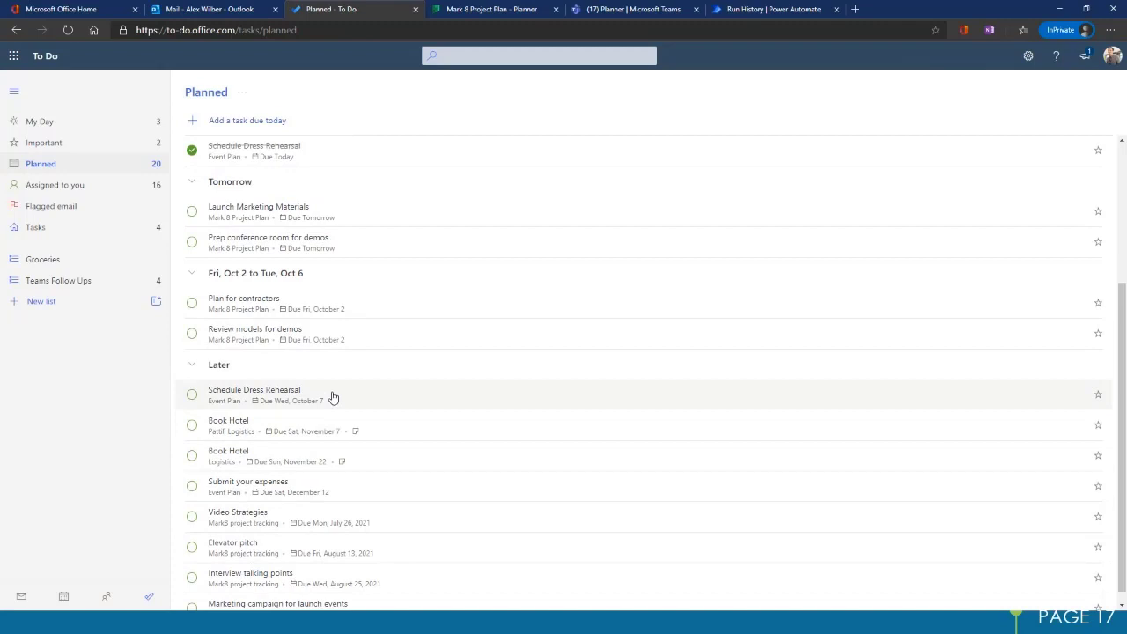
pyautogui.click(70, 188)
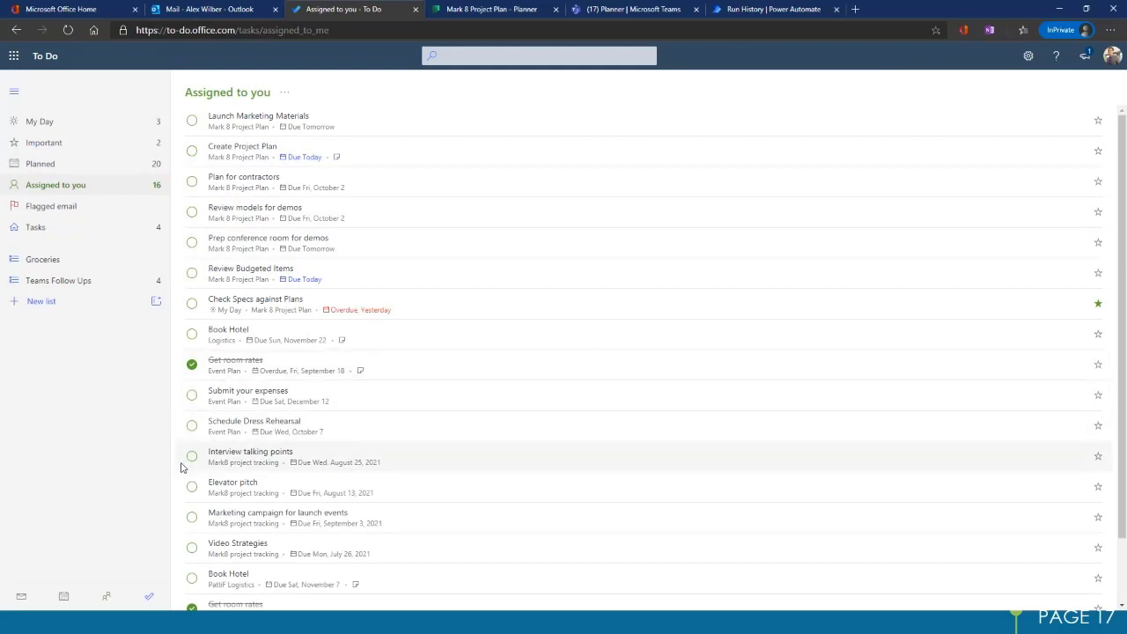
# Step: Reopen the completed "Eastern Region Retail Performance" mention task in Flagged email, and show its details
pyautogui.click(83, 208)
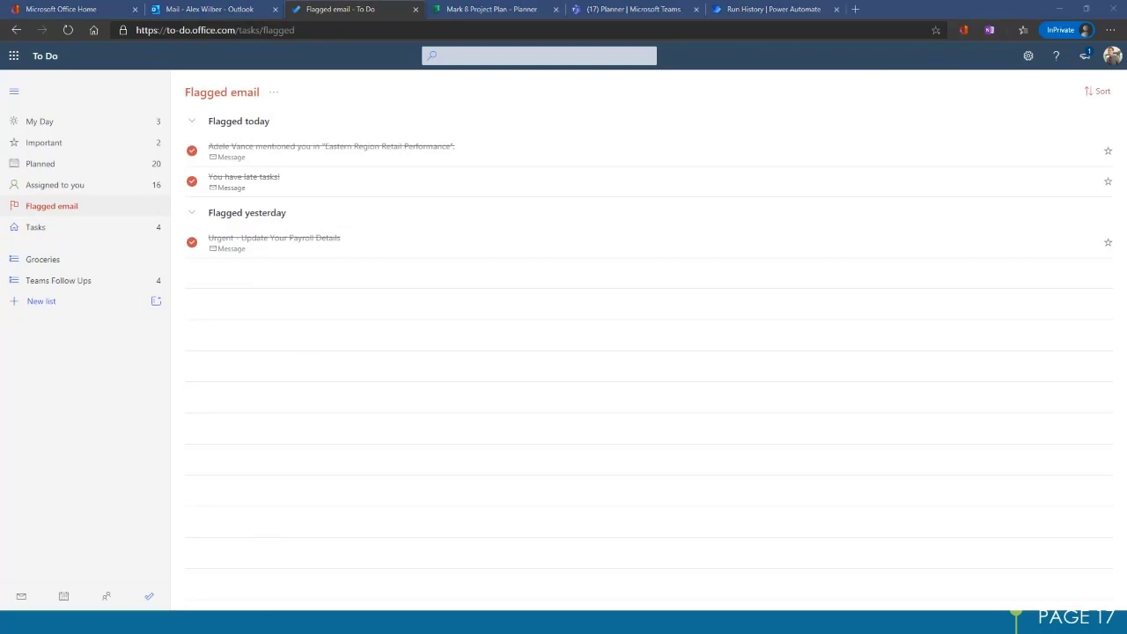
pyautogui.click(192, 152)
pyautogui.click(531, 156)
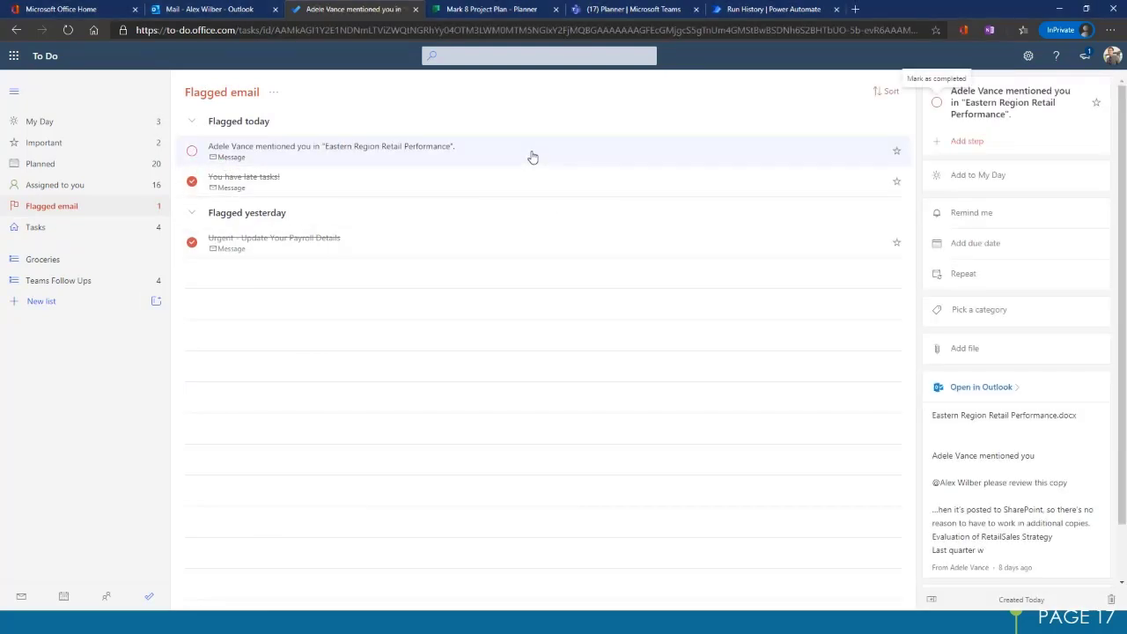
# Step: View the mention task's source email in a separate Outlook window, and close that window
pyautogui.click(980, 391)
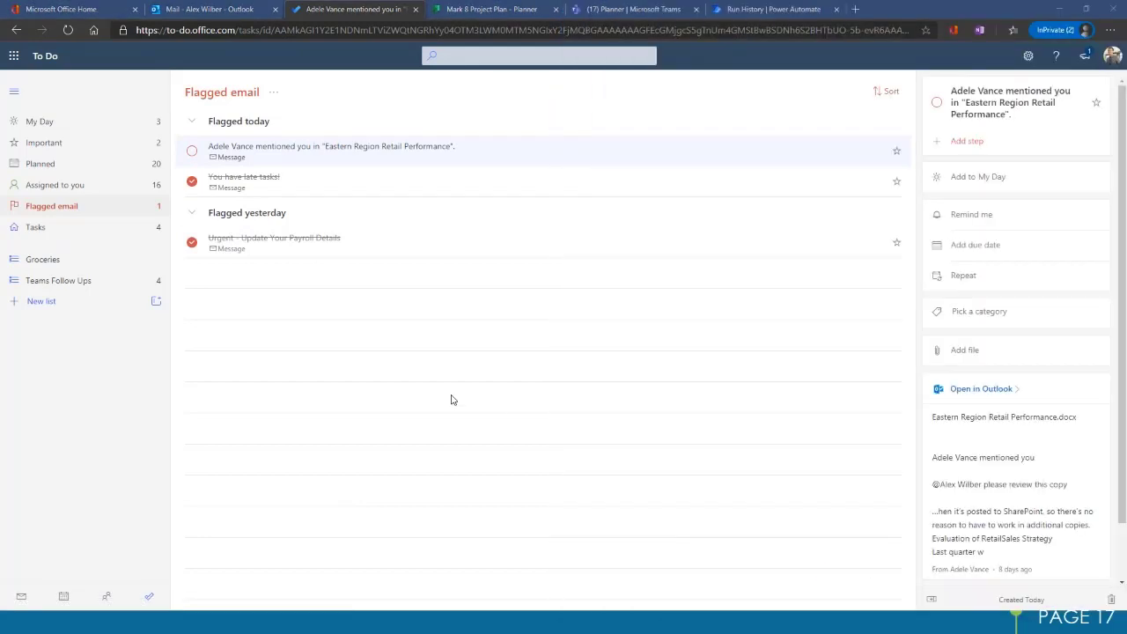
pyautogui.click(969, 392)
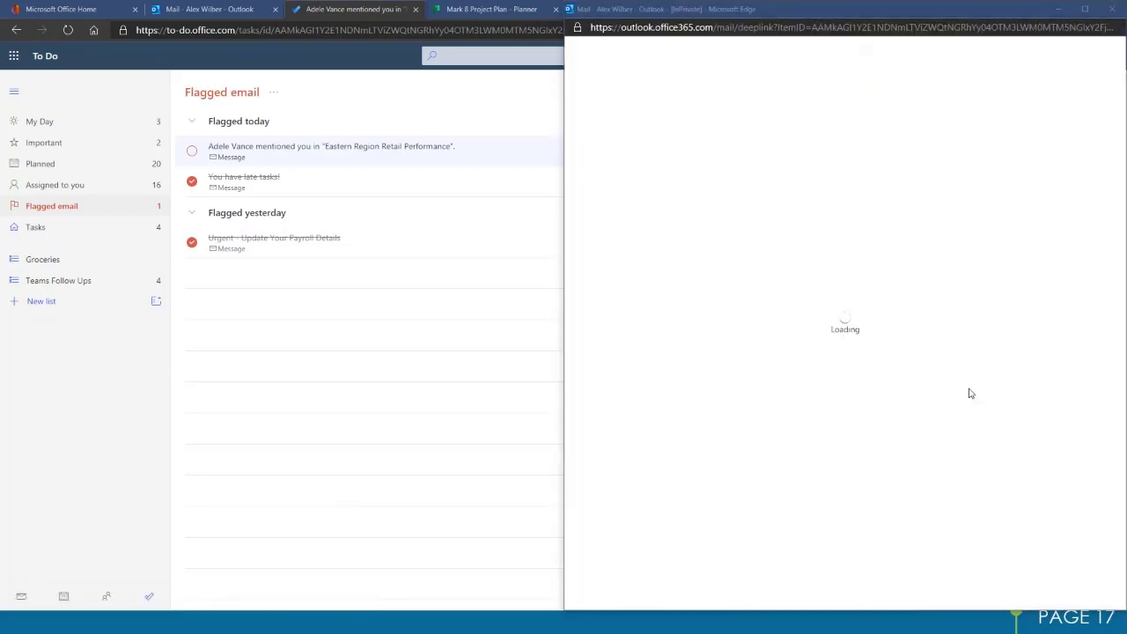
pyautogui.press('super+Right')
pyautogui.moveTo(721, 10); pyautogui.dragTo(461, 105)
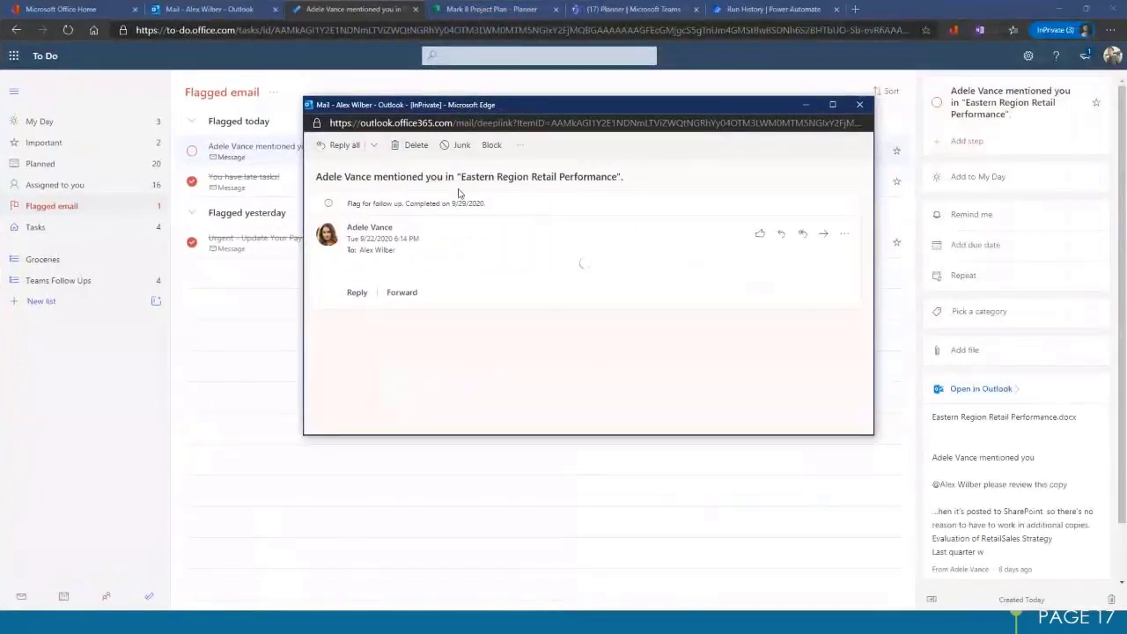
pyautogui.click(860, 105)
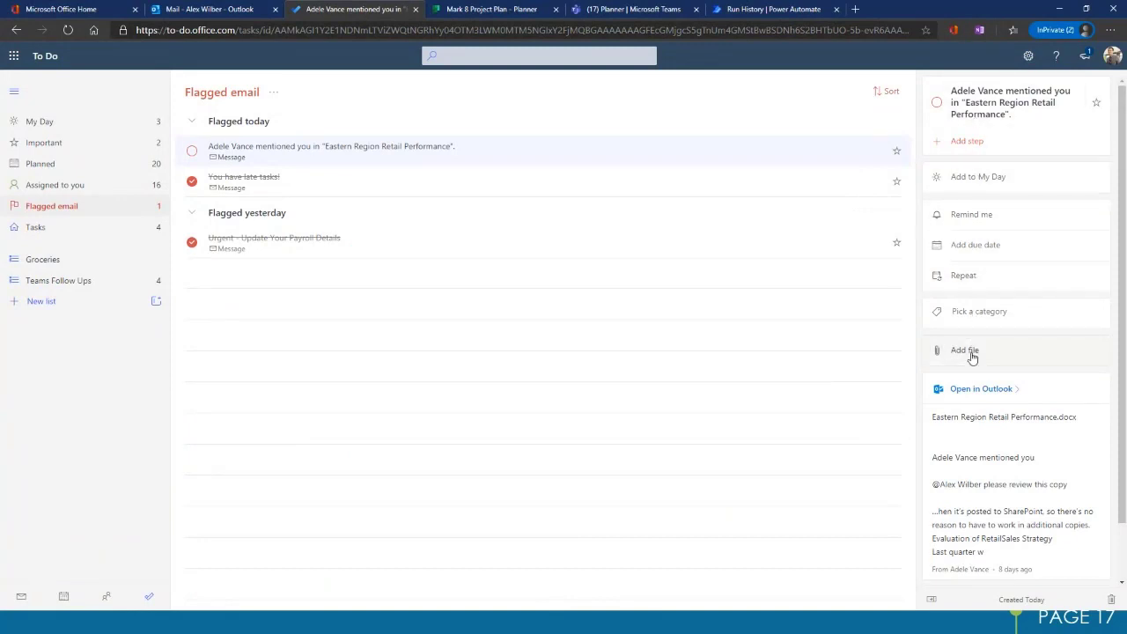
# Step: Add the mention task to My Day with a reminder next week, Monday at 9 AM, and a due date of tomorrow
pyautogui.click(991, 180)
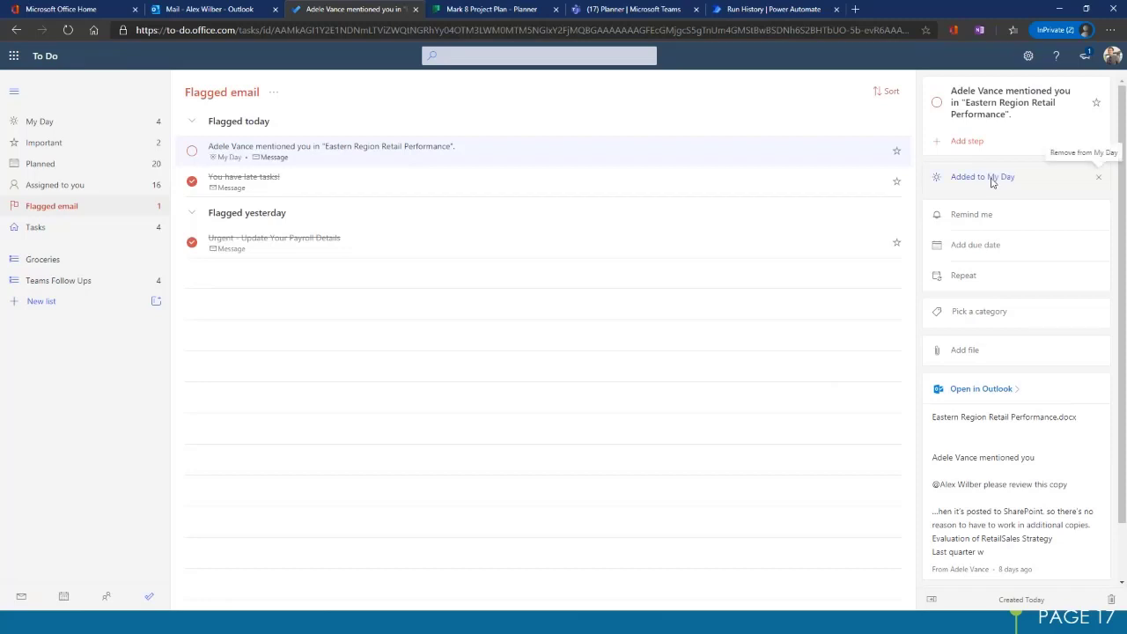
pyautogui.click(998, 216)
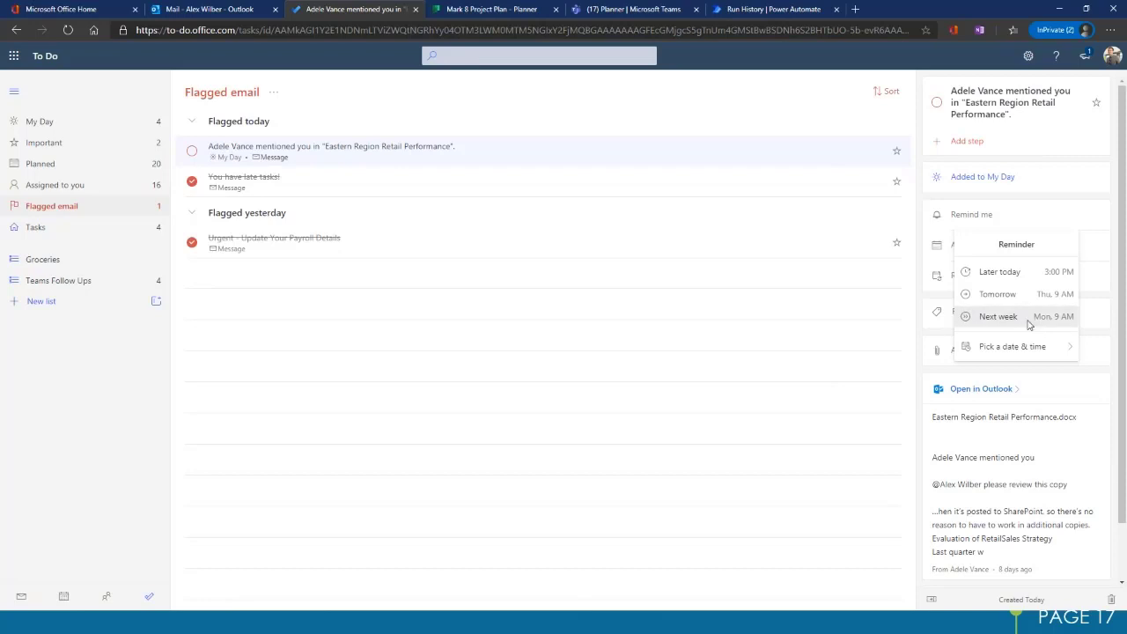
pyautogui.click(1000, 316)
pyautogui.click(993, 249)
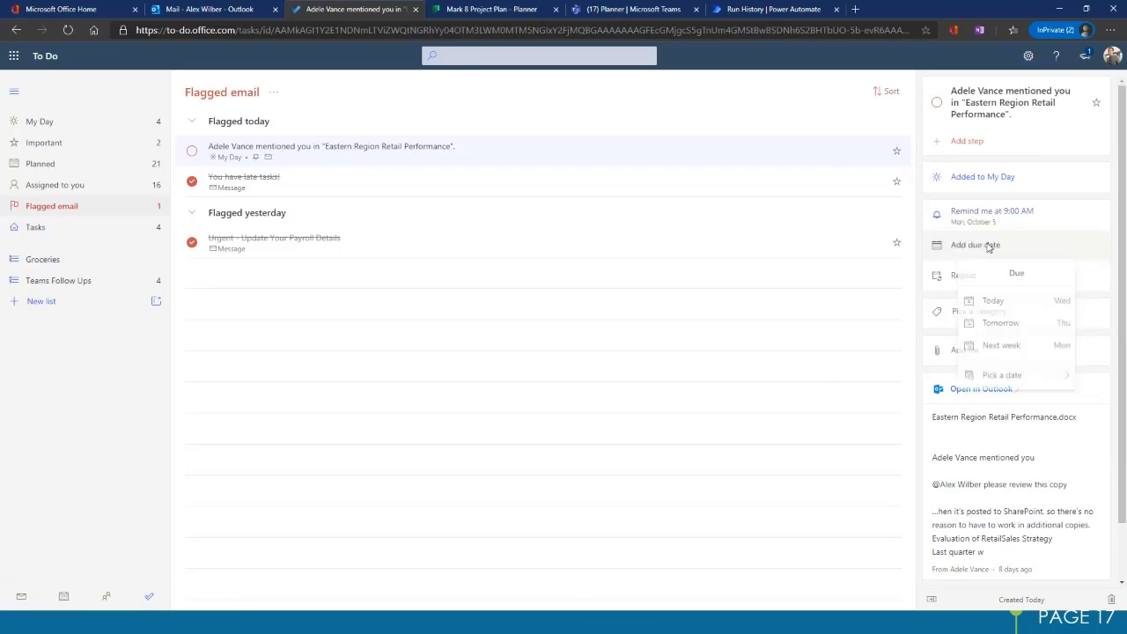
pyautogui.click(1013, 325)
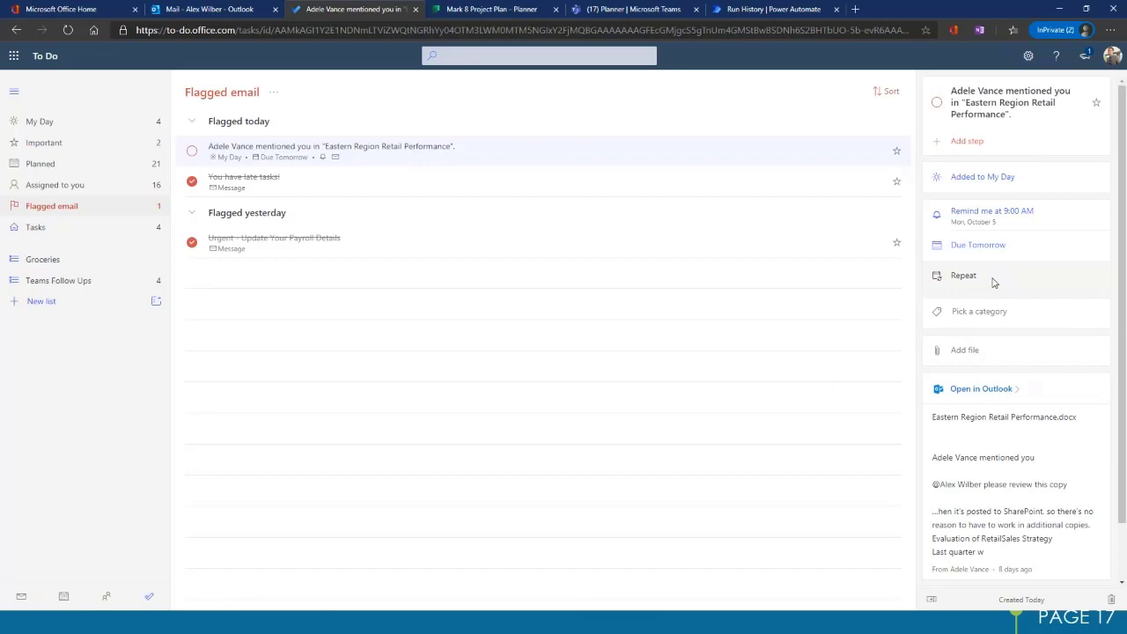
pyautogui.click(1011, 308)
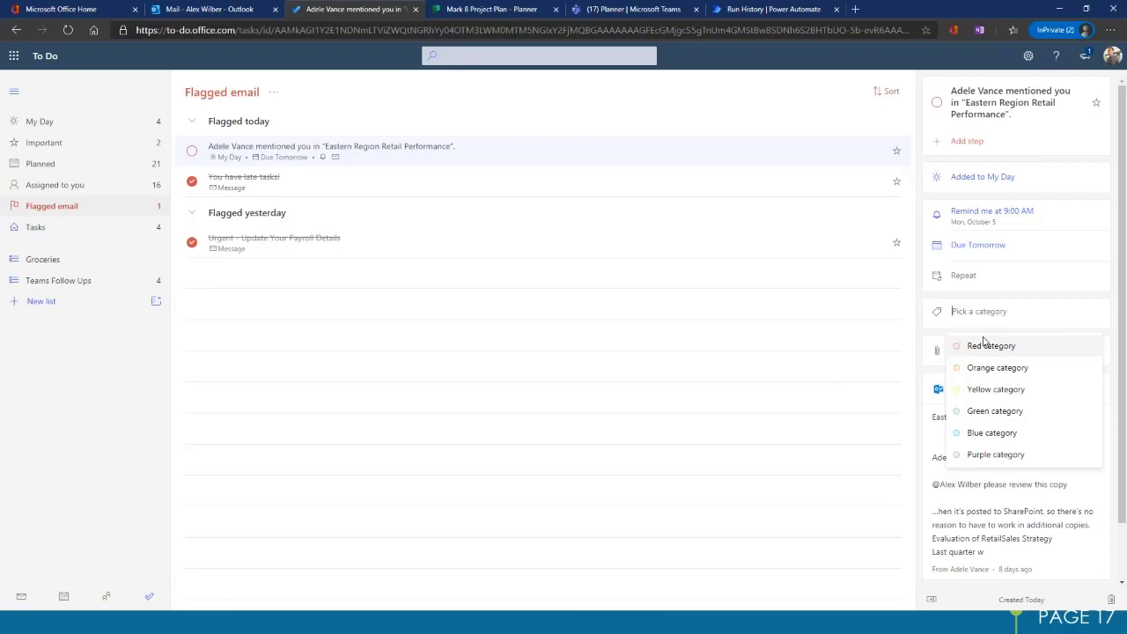
pyautogui.click(1050, 507)
pyautogui.click(985, 349)
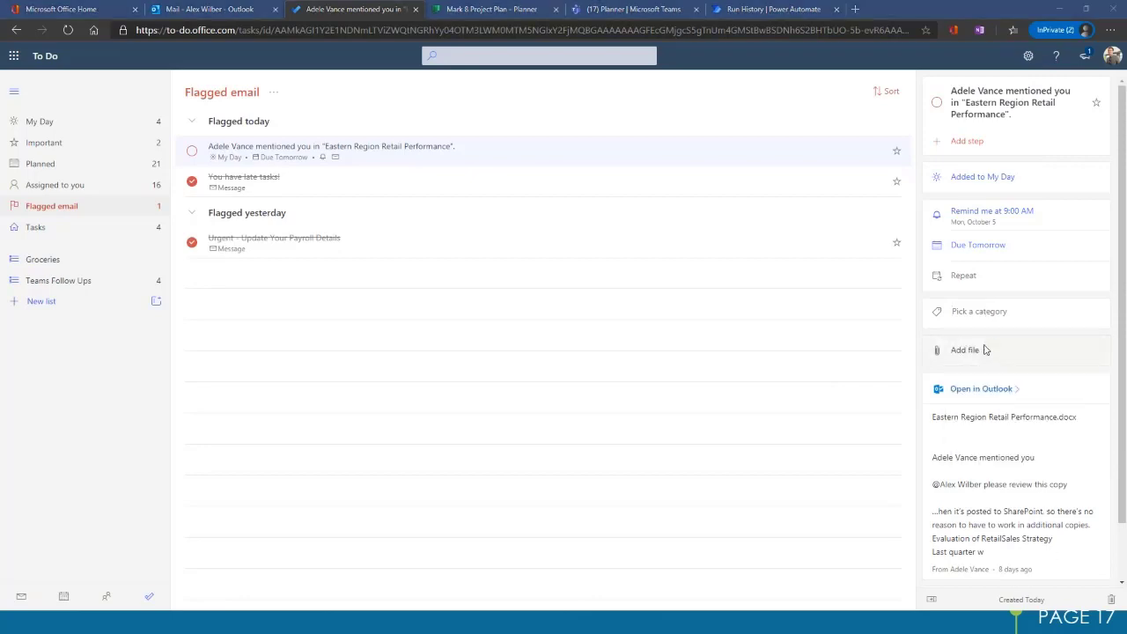
pyautogui.click(517, 300)
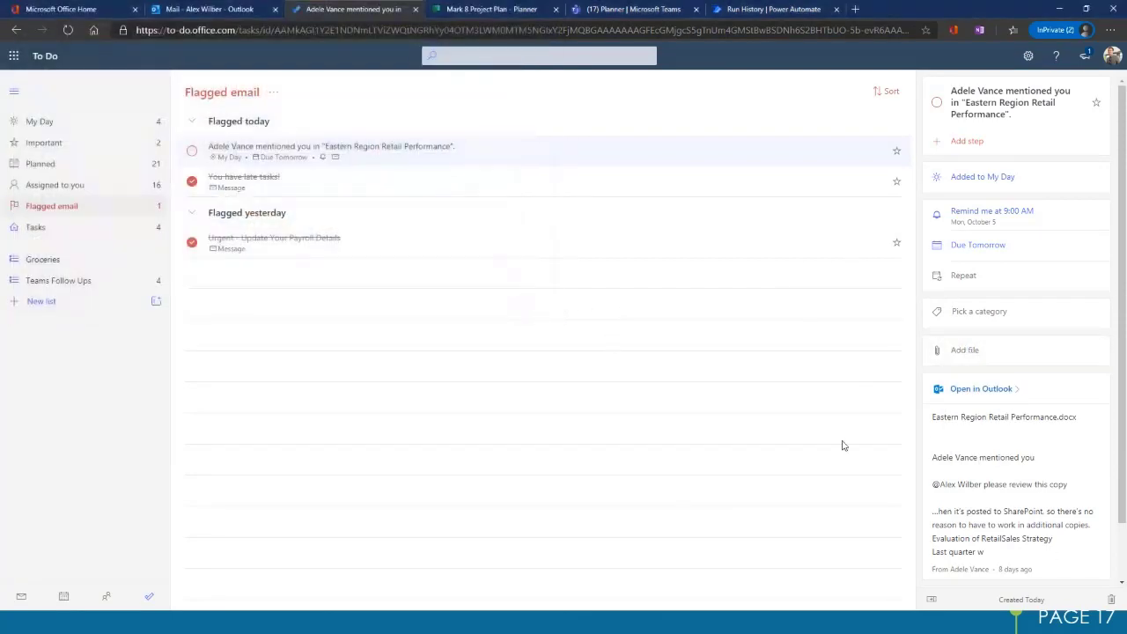
# Step: Attach the image file IMG_0071 to the mention task
pyautogui.click(969, 353)
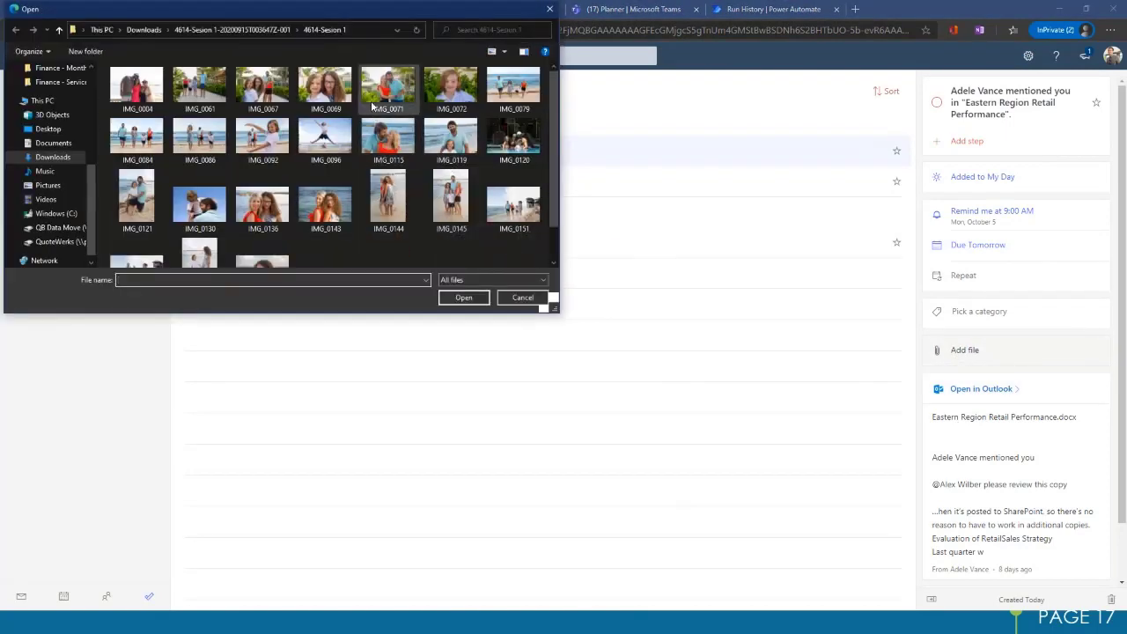
pyautogui.click(387, 87)
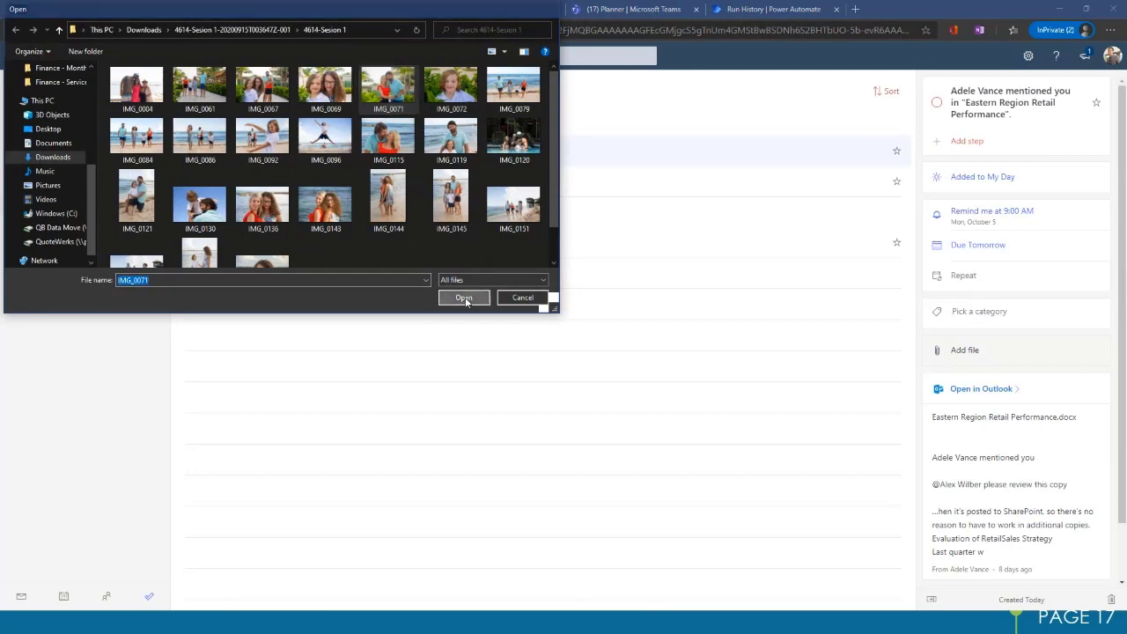
pyautogui.click(464, 298)
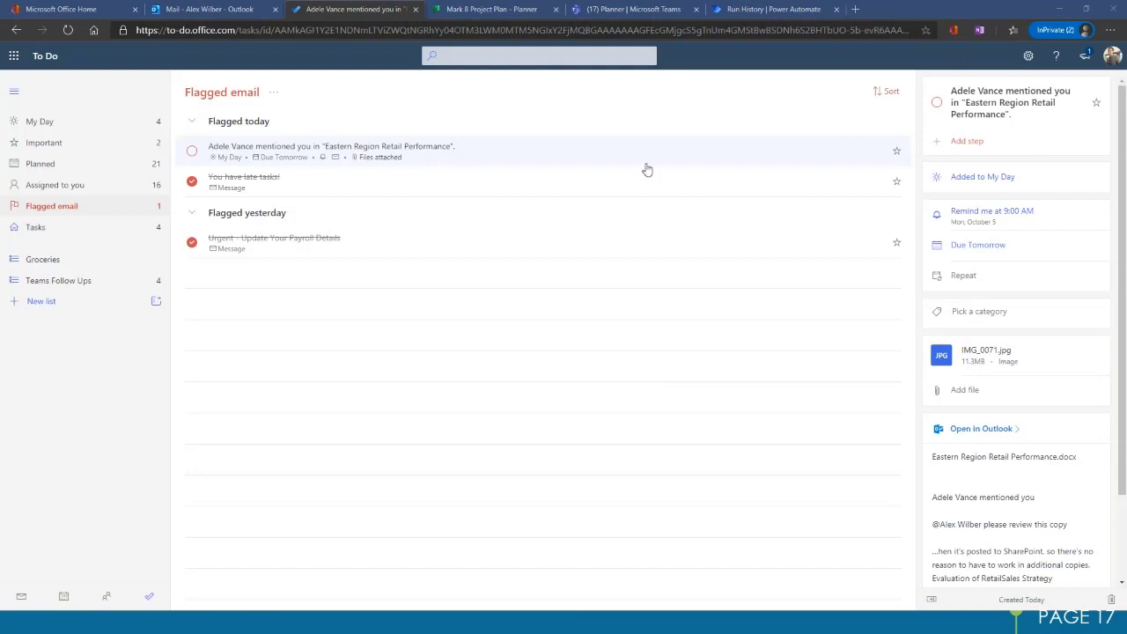
# Step: View the Teams Follow Ups list, and switch to the Mark 8 Project Plan board in Planner
pyautogui.click(22, 282)
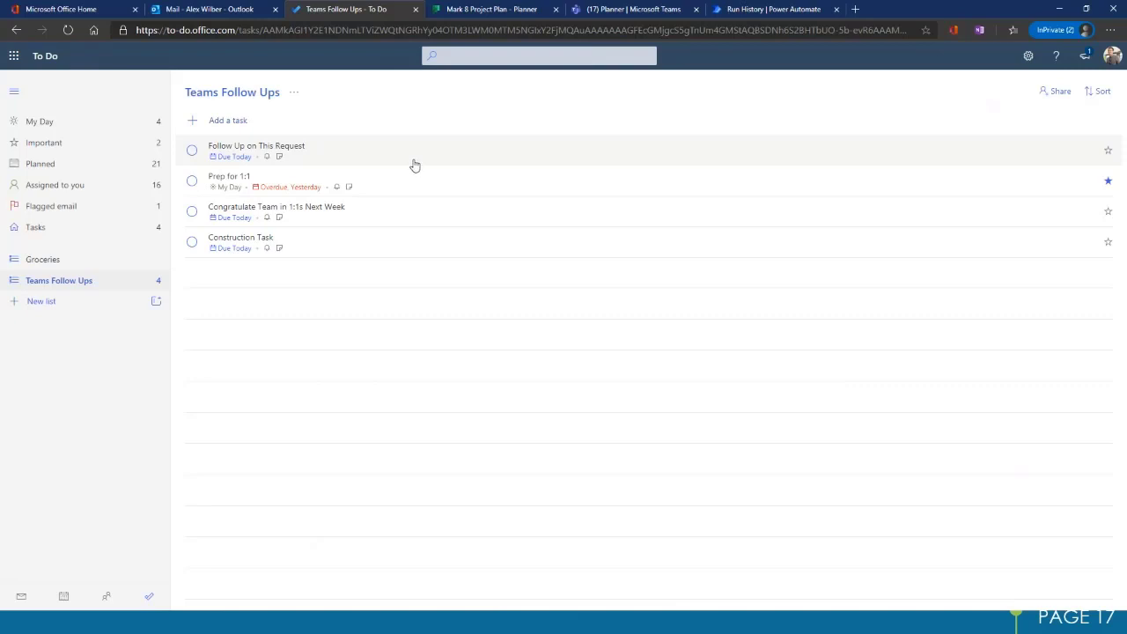
pyautogui.click(494, 9)
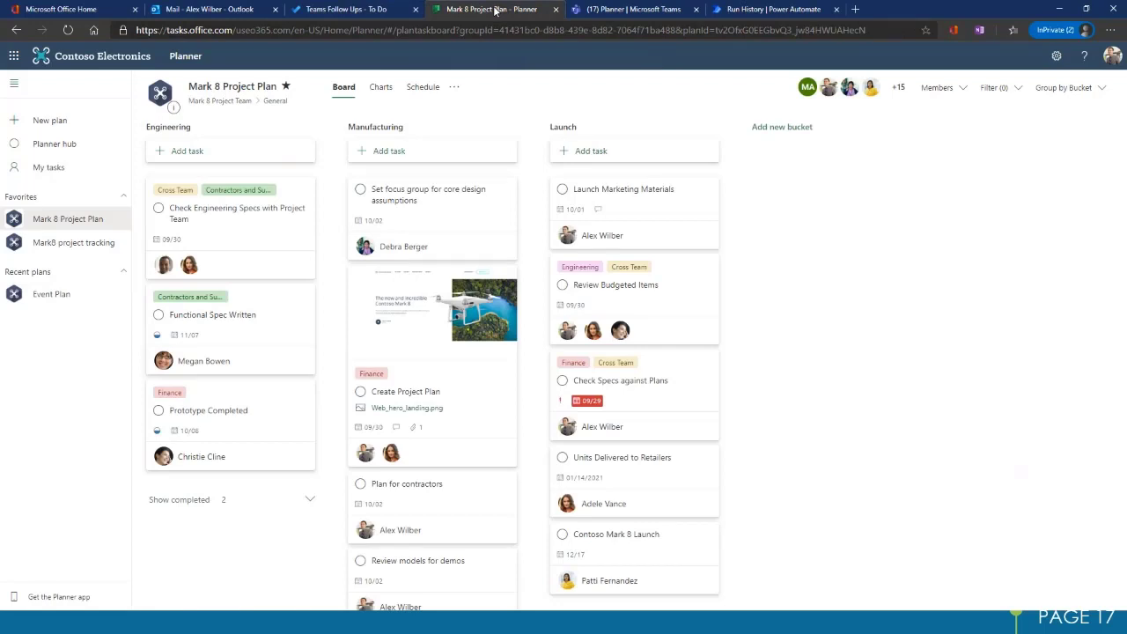
# Step: View the Planner hub overview and the list of available Office apps
pyautogui.click(69, 146)
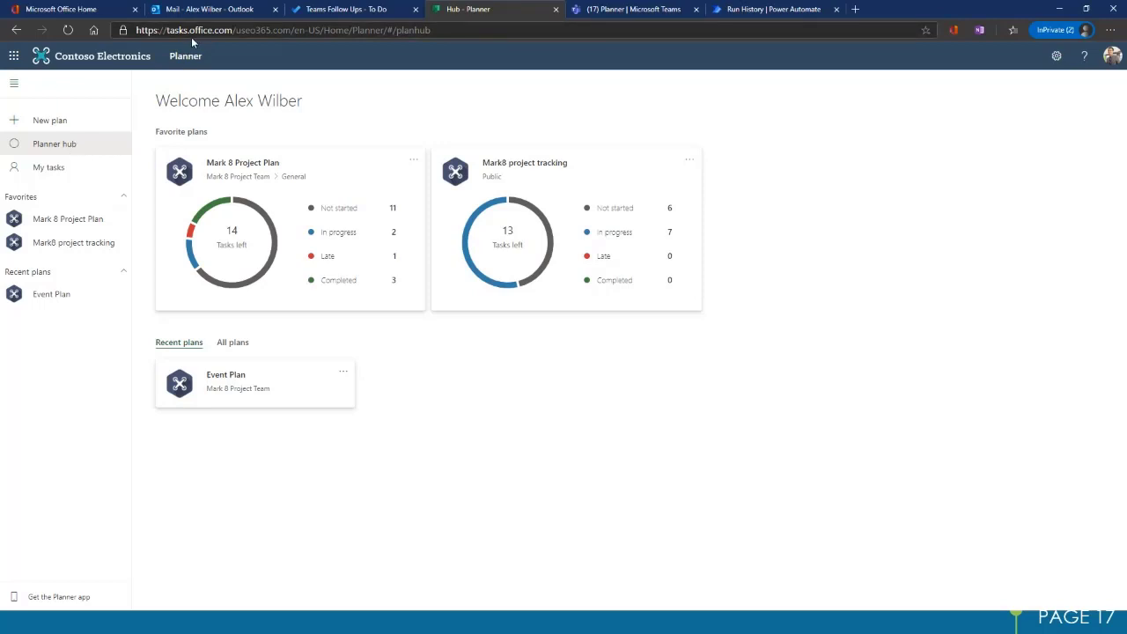
pyautogui.click(14, 55)
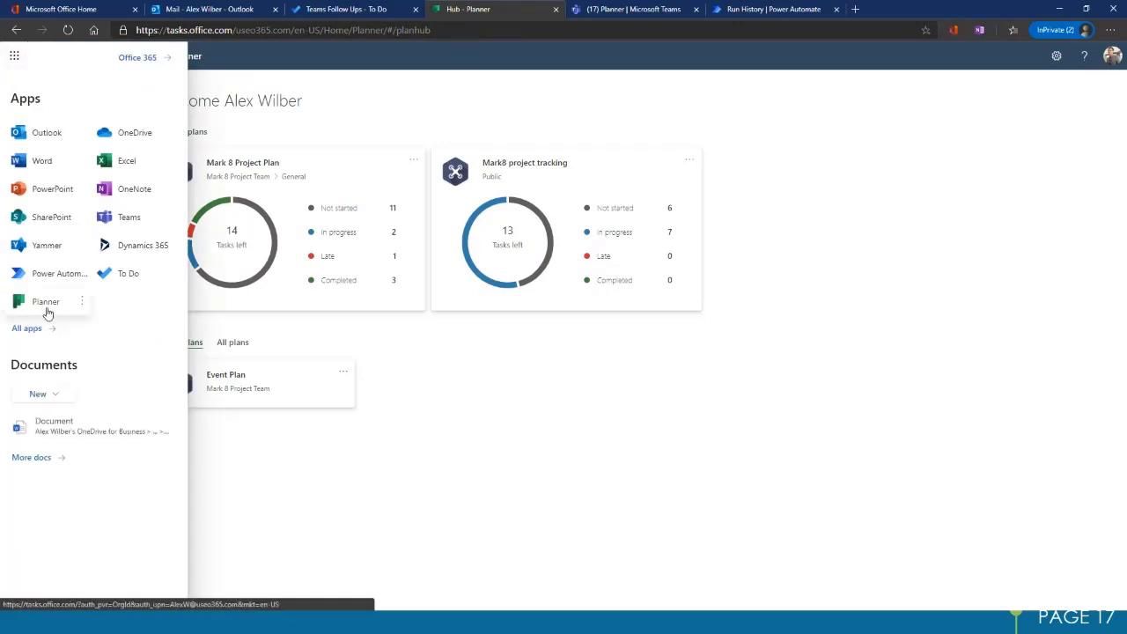
pyautogui.click(479, 344)
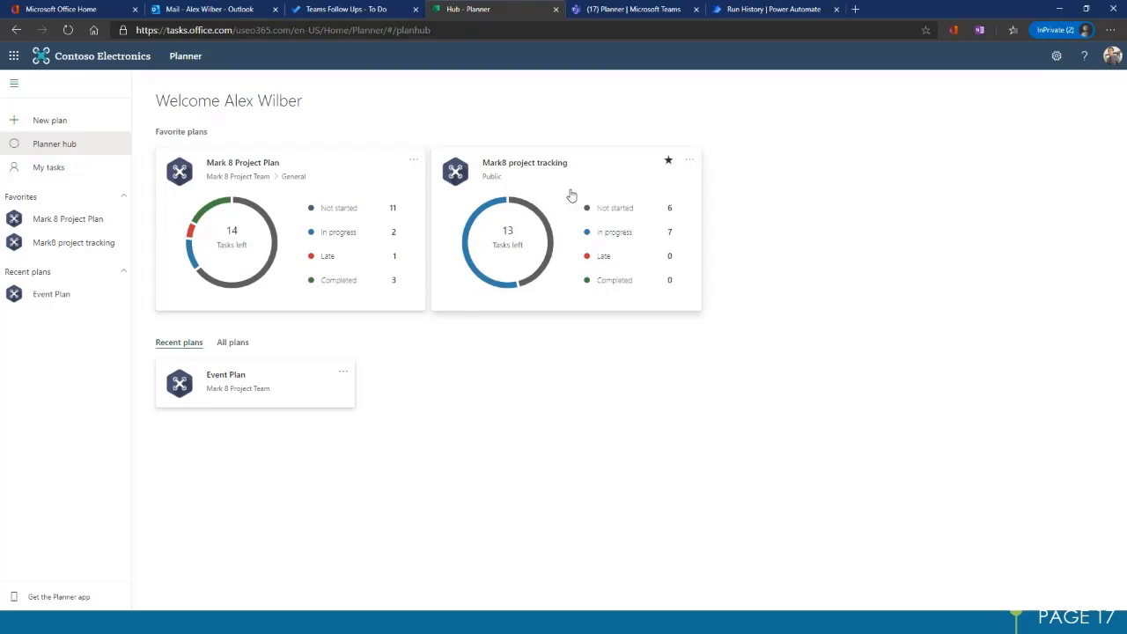
# Step: List all plans in the Planner hub and add the private Event Plan to the favorites
pyautogui.click(236, 343)
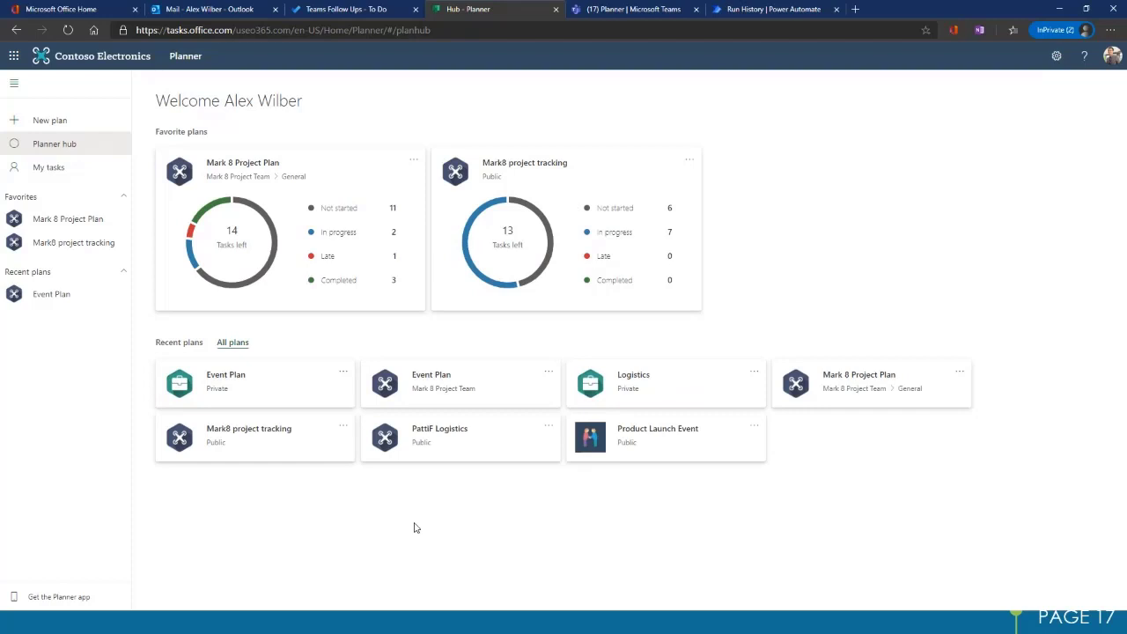
pyautogui.moveTo(322, 379)
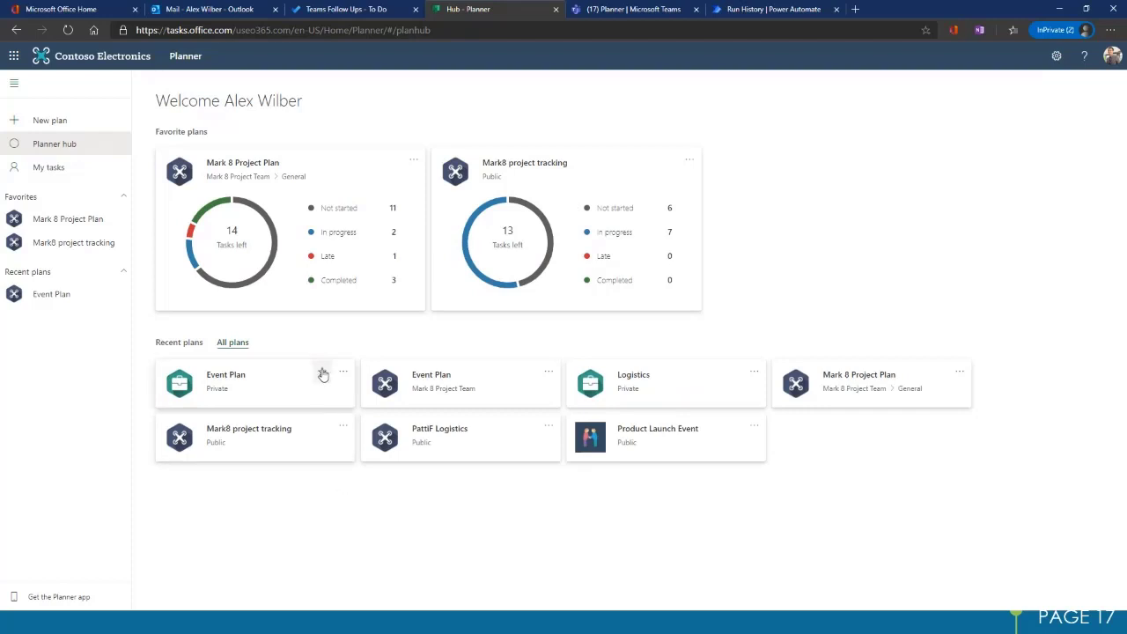
pyautogui.click(323, 374)
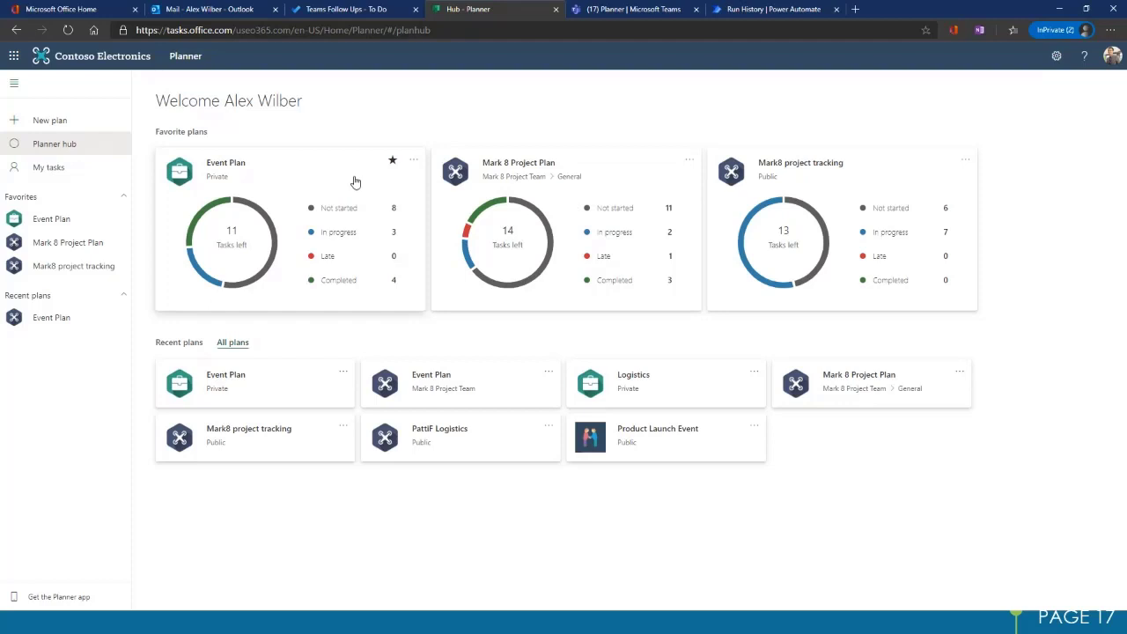
# Step: Open the Mark 8 Project Plan board and add a new bucket named Marketing
pyautogui.click(97, 243)
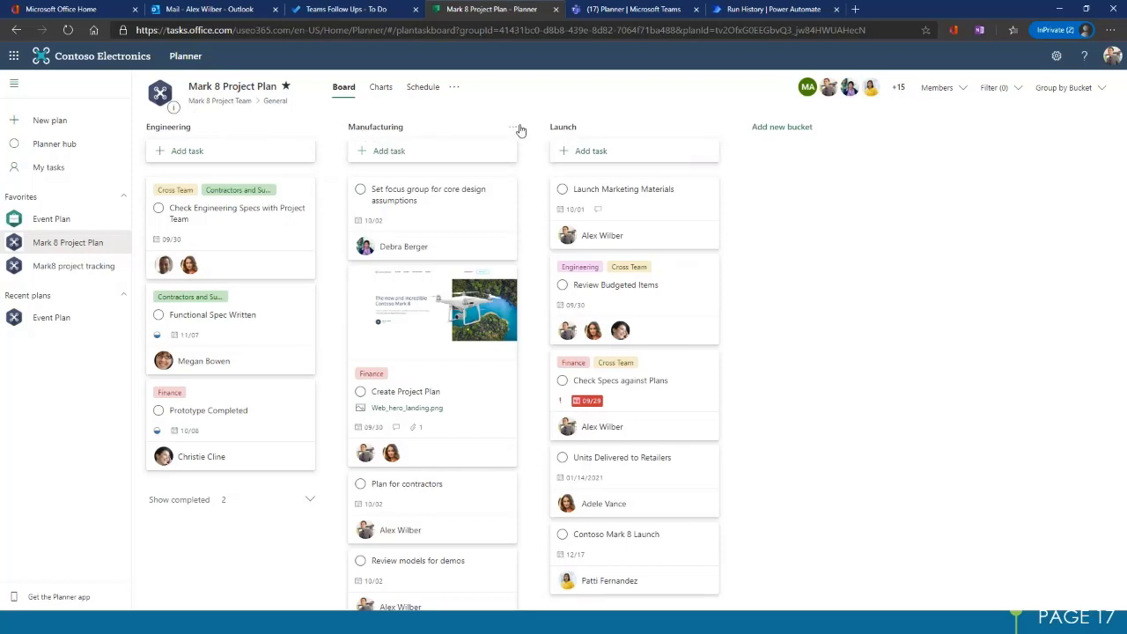
pyautogui.click(784, 128)
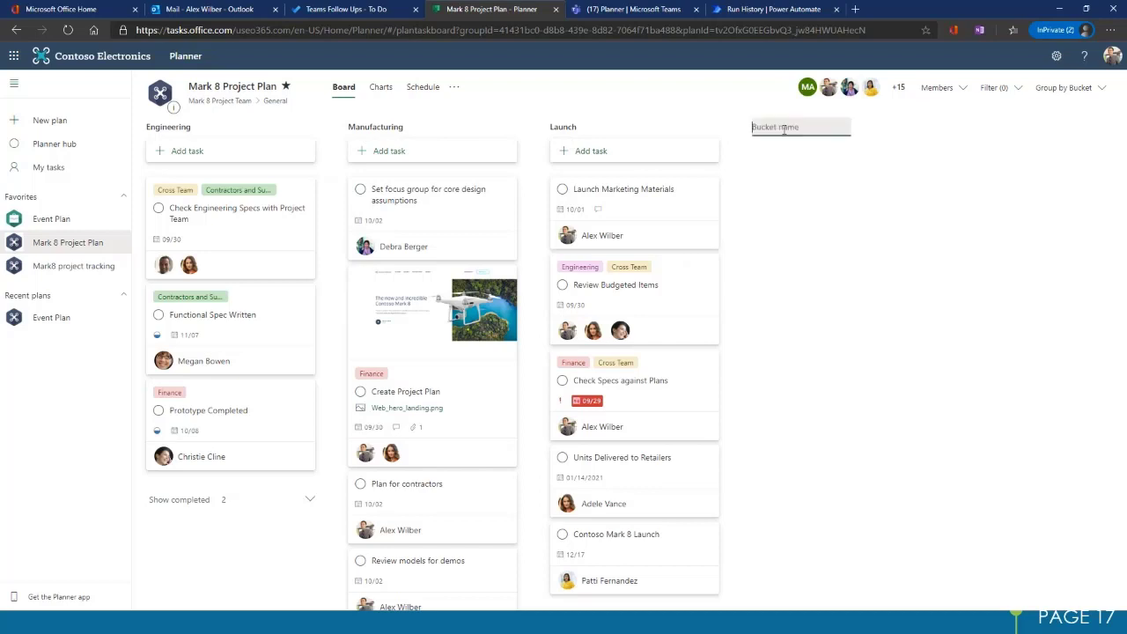
pyautogui.write('Marketing')
pyautogui.press('Return')
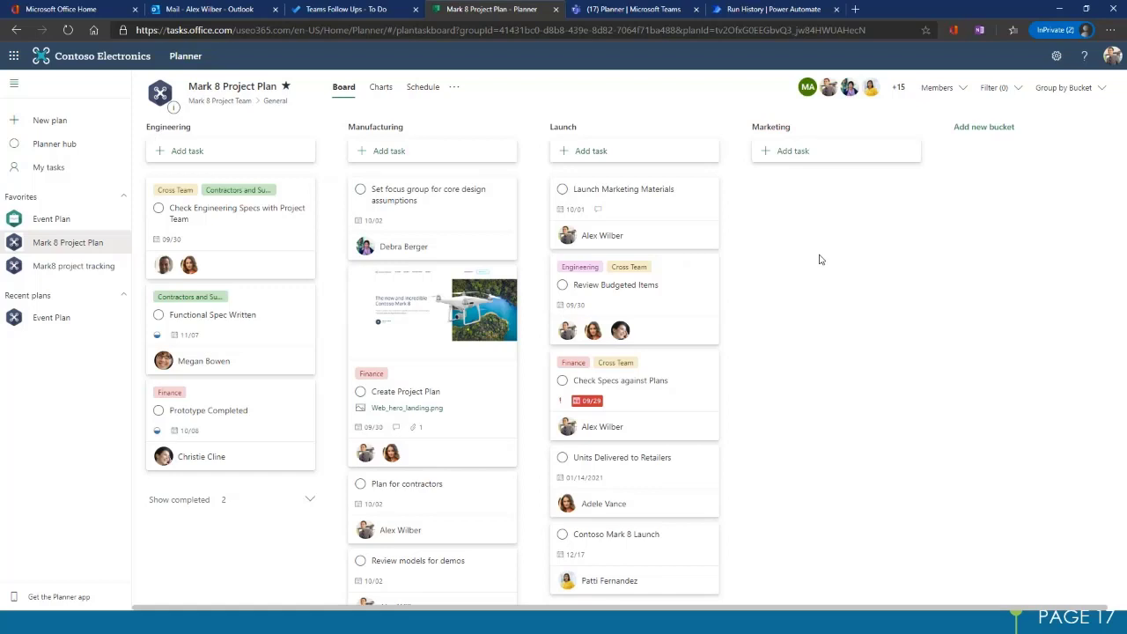
# Step: Move the Create Project Plan task into the Marketing bucket, and shift the Manufacturing bucket one place right, past Launch
pyautogui.moveTo(421, 309); pyautogui.dragTo(780, 190)
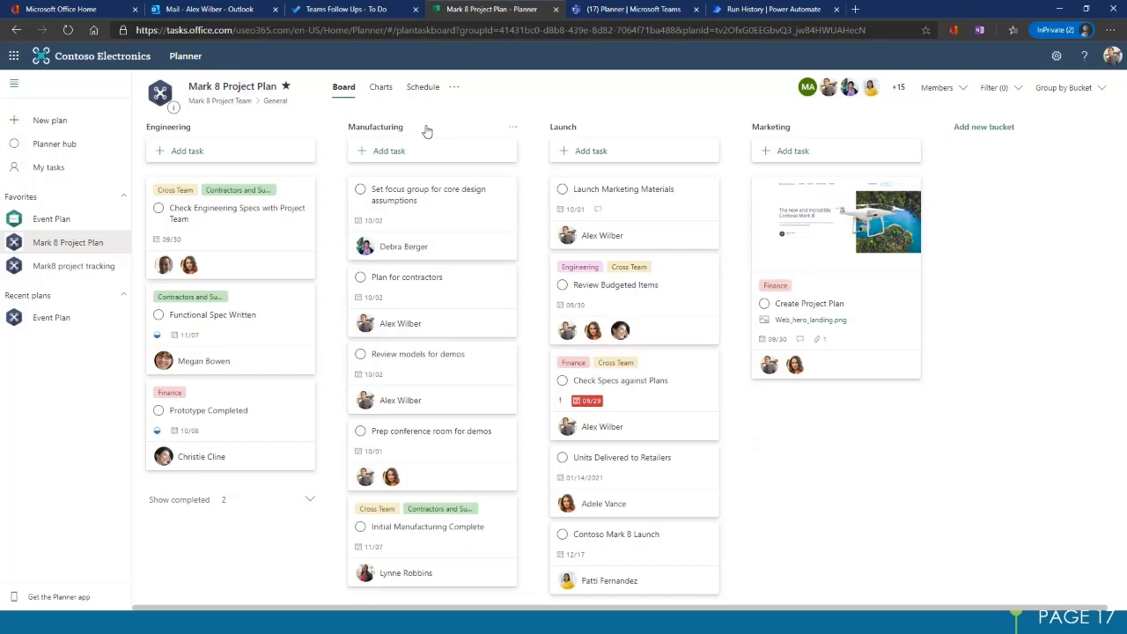
pyautogui.click(513, 131)
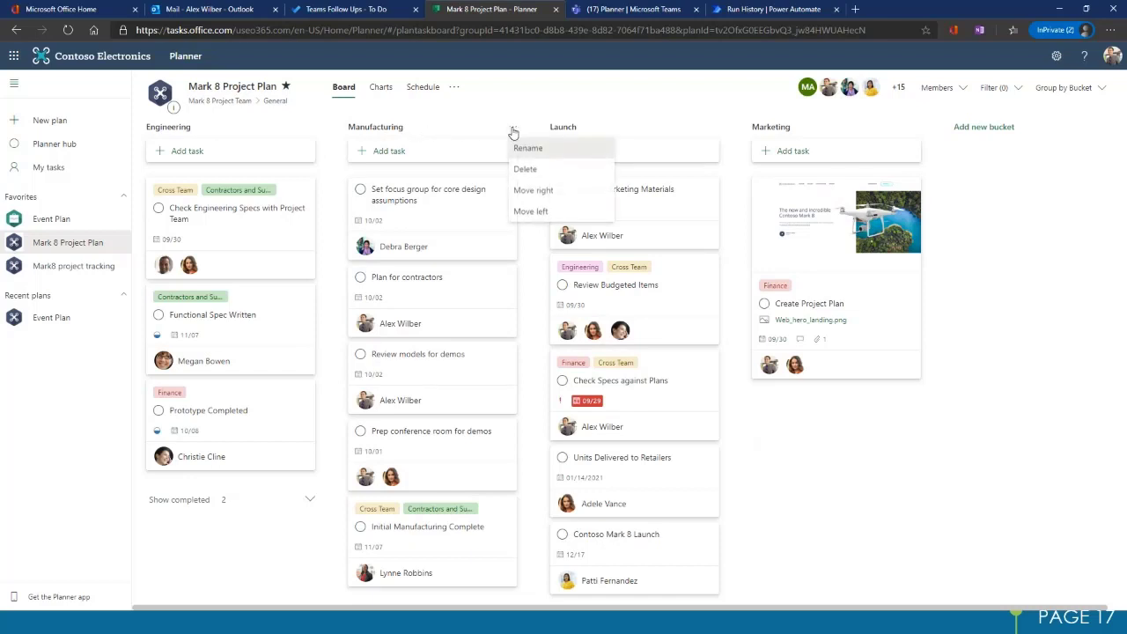
pyautogui.click(524, 190)
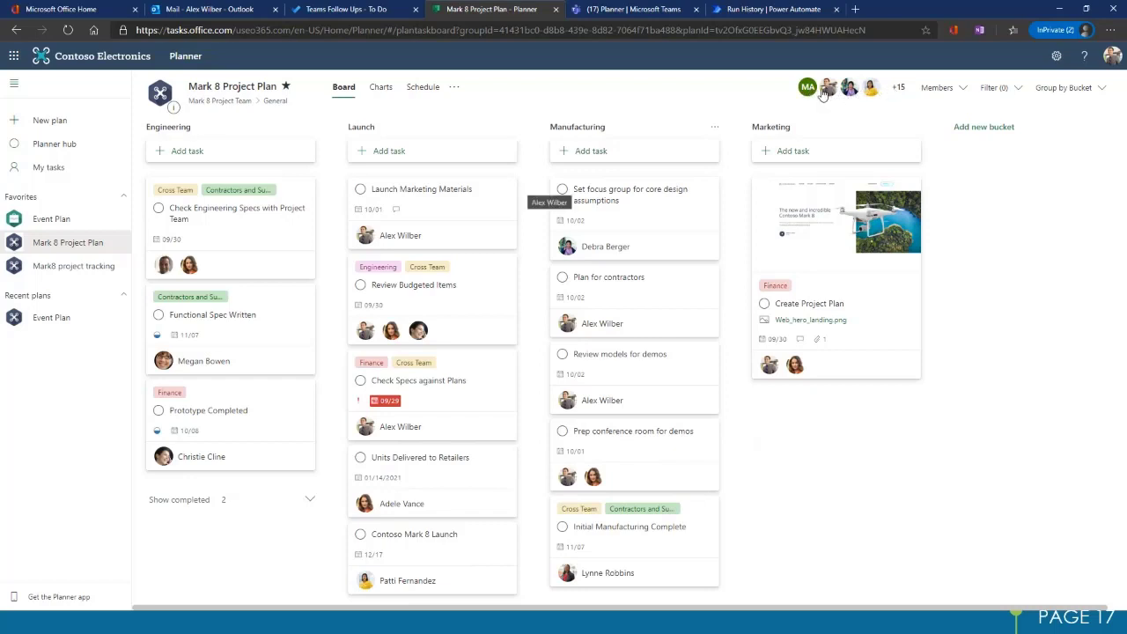
# Step: View the full list of members of the Mark 8 Project Plan, and close it
pyautogui.click(962, 92)
pyautogui.scroll(-3, 893, 343)
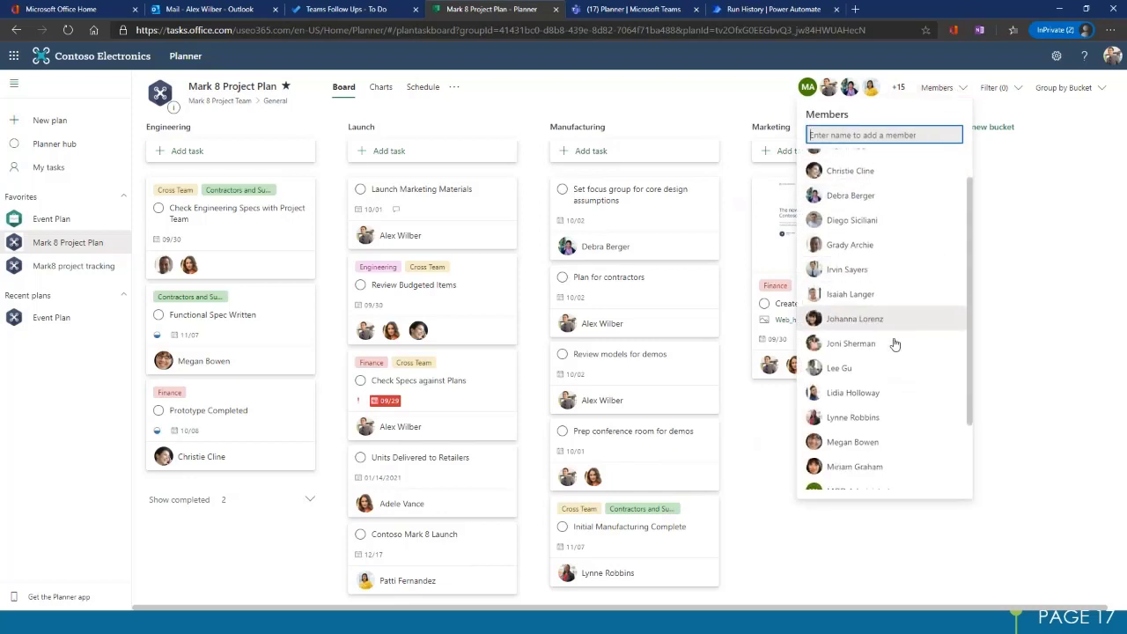
pyautogui.scroll(5, 893, 397)
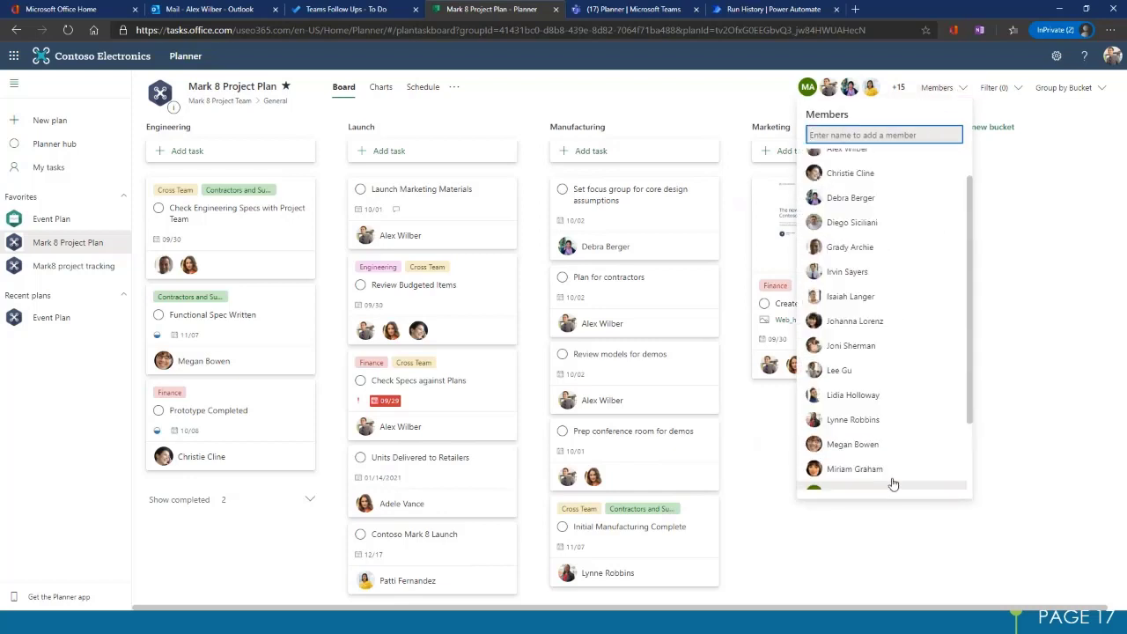
pyautogui.click(1059, 201)
# Step: Filter the board to tasks due Today with the Engineering label, and clear the filter
pyautogui.click(1006, 92)
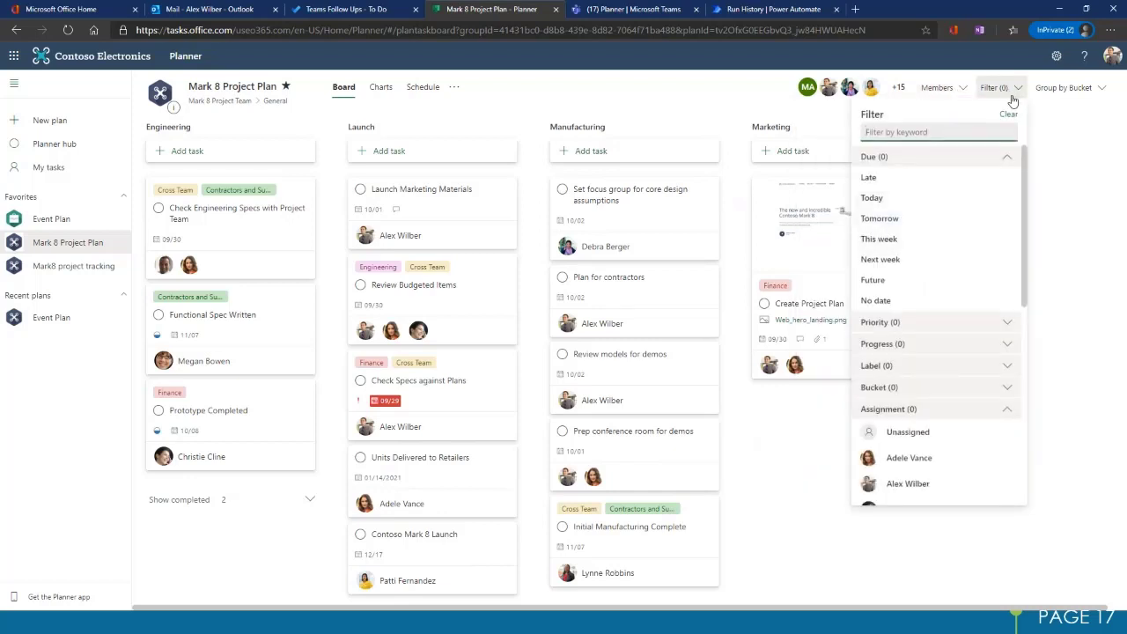
pyautogui.click(984, 205)
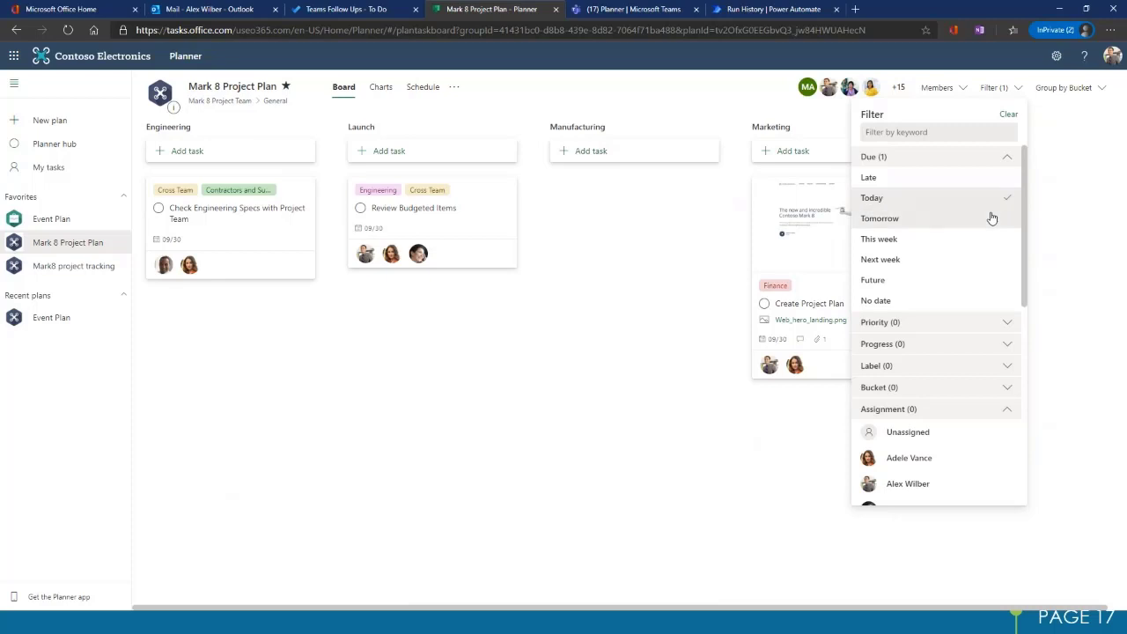
pyautogui.click(1006, 366)
pyautogui.click(897, 409)
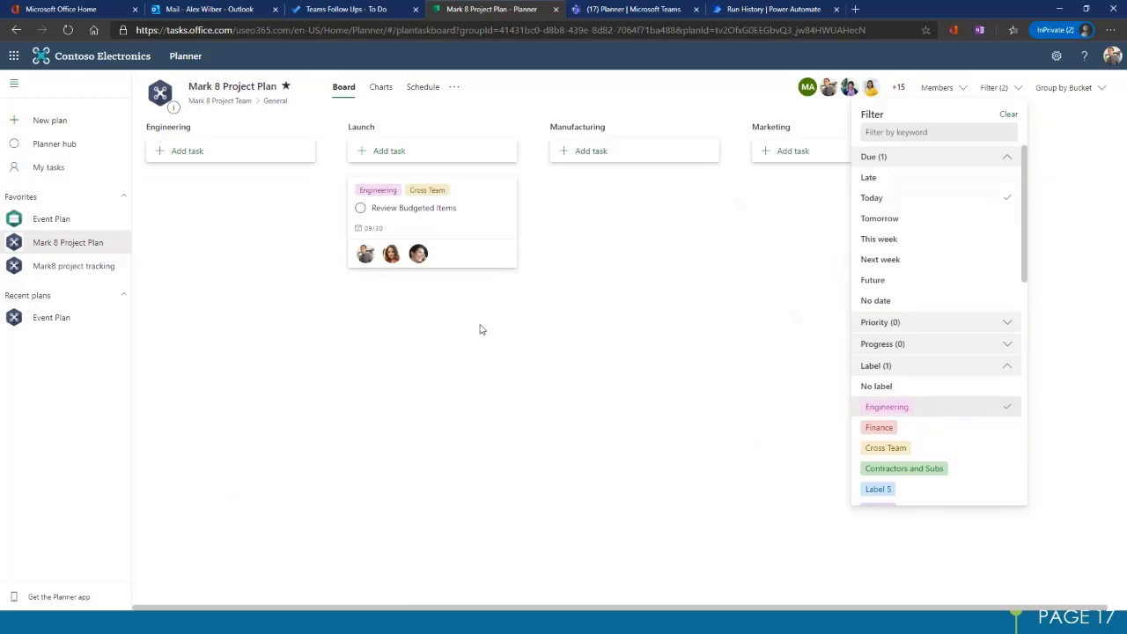
pyautogui.click(1010, 119)
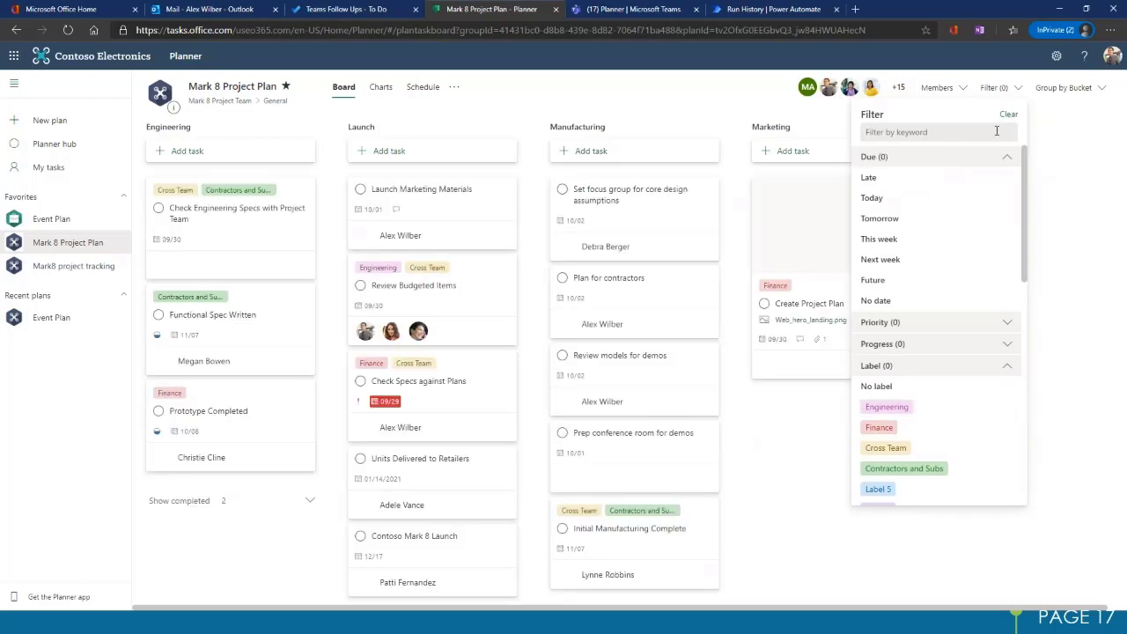
pyautogui.click(376, 112)
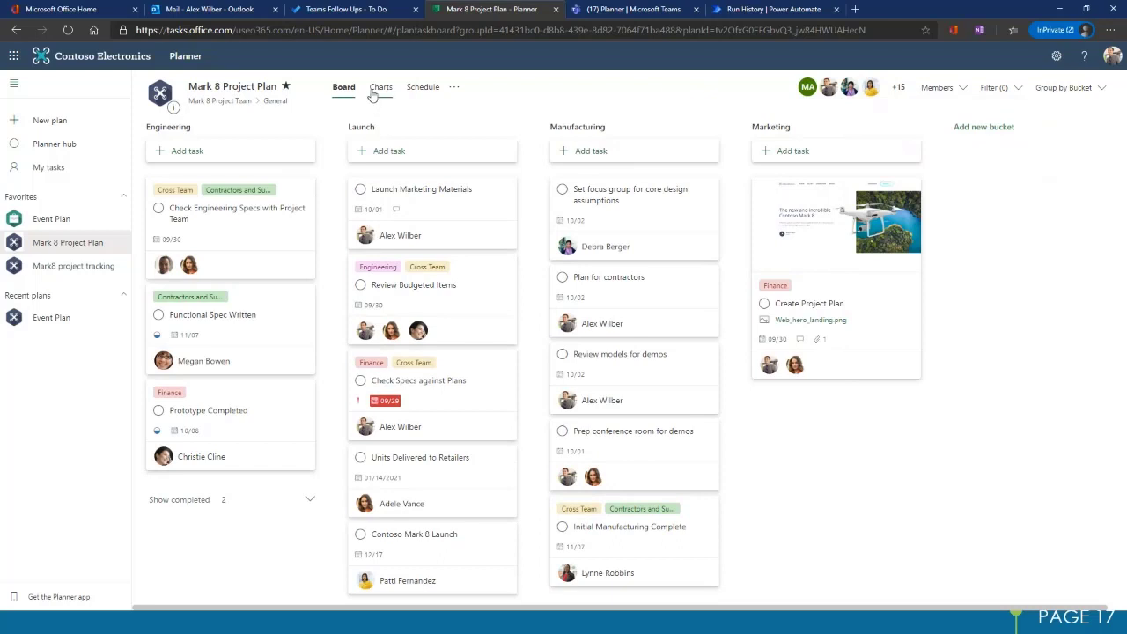
# Step: Examine the plan's charts, including the bucket chart and the task status bars for each member
pyautogui.click(380, 90)
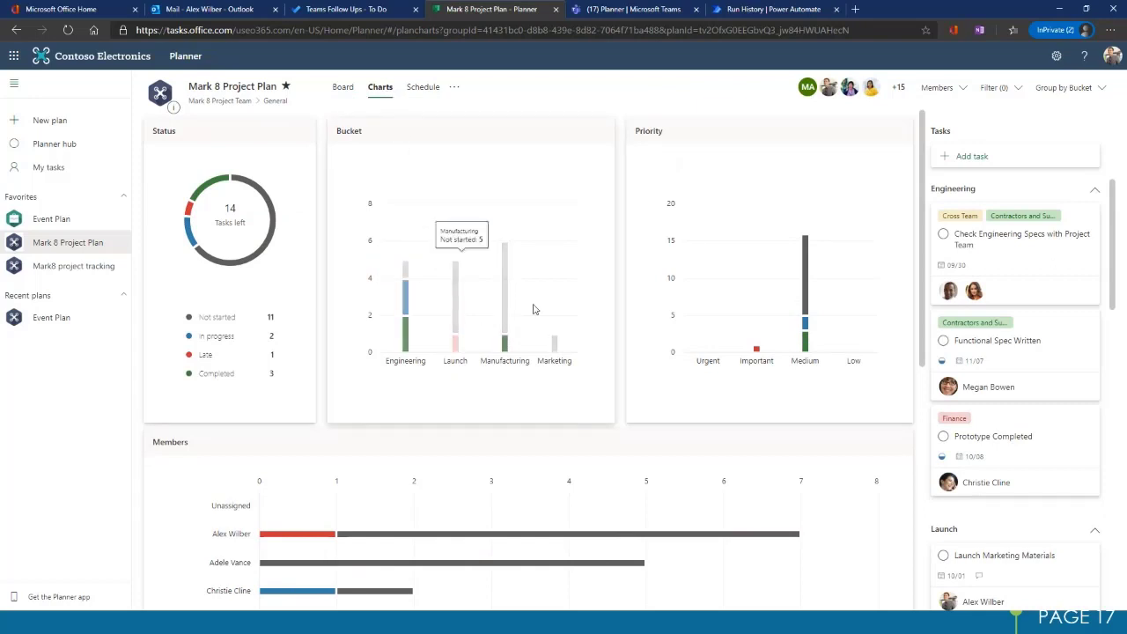
pyautogui.scroll(-3, 675, 446)
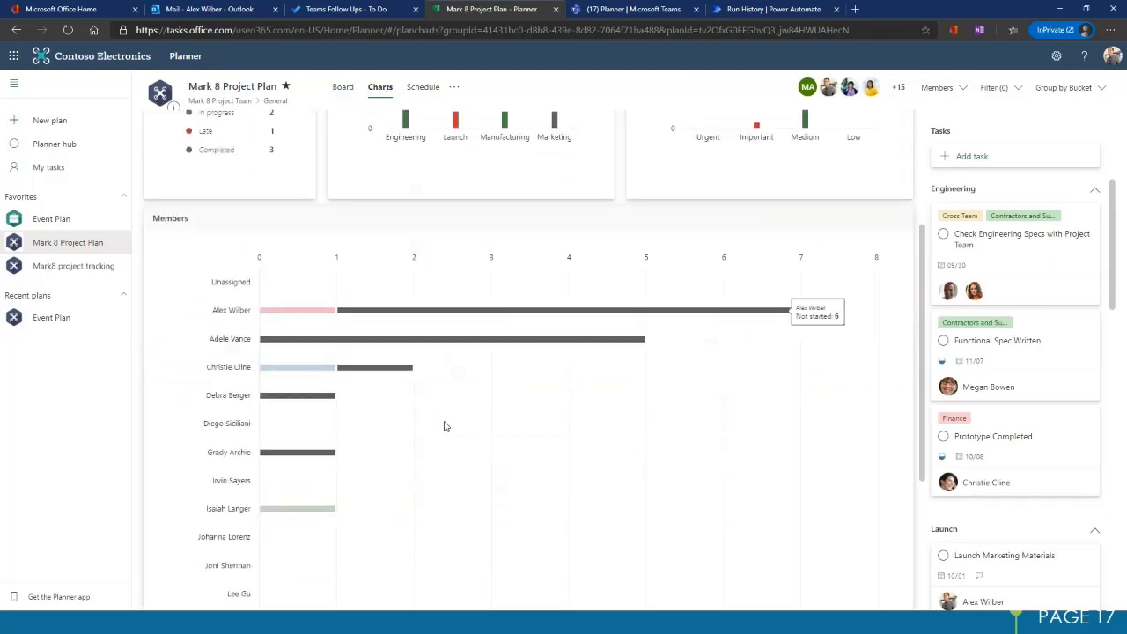
pyautogui.scroll(-2, 392, 397)
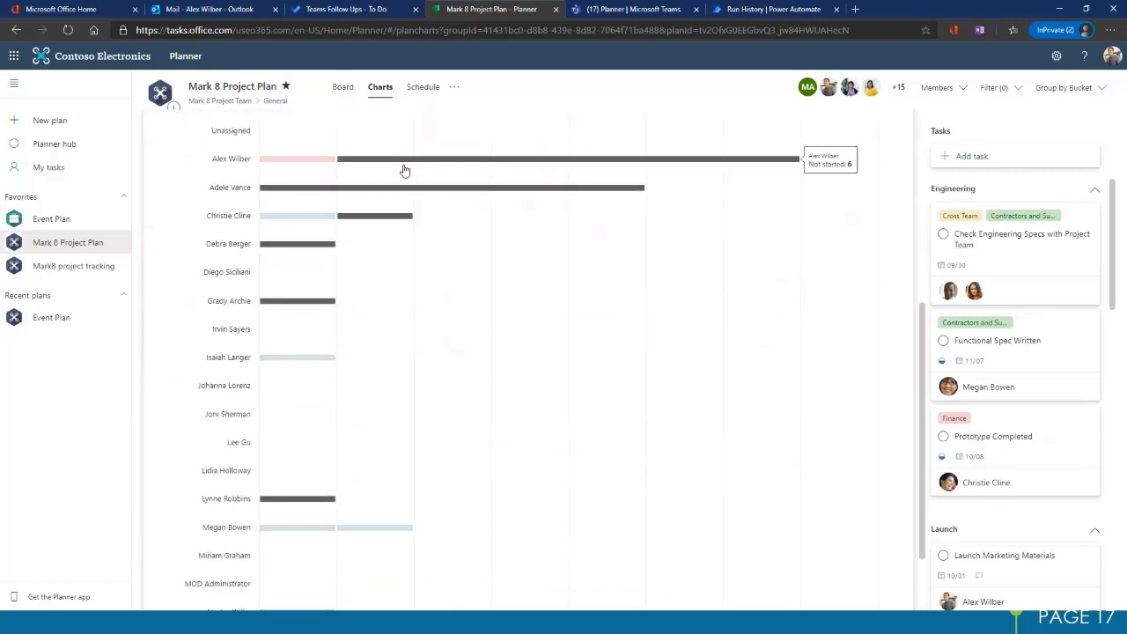
pyautogui.moveTo(290, 167)
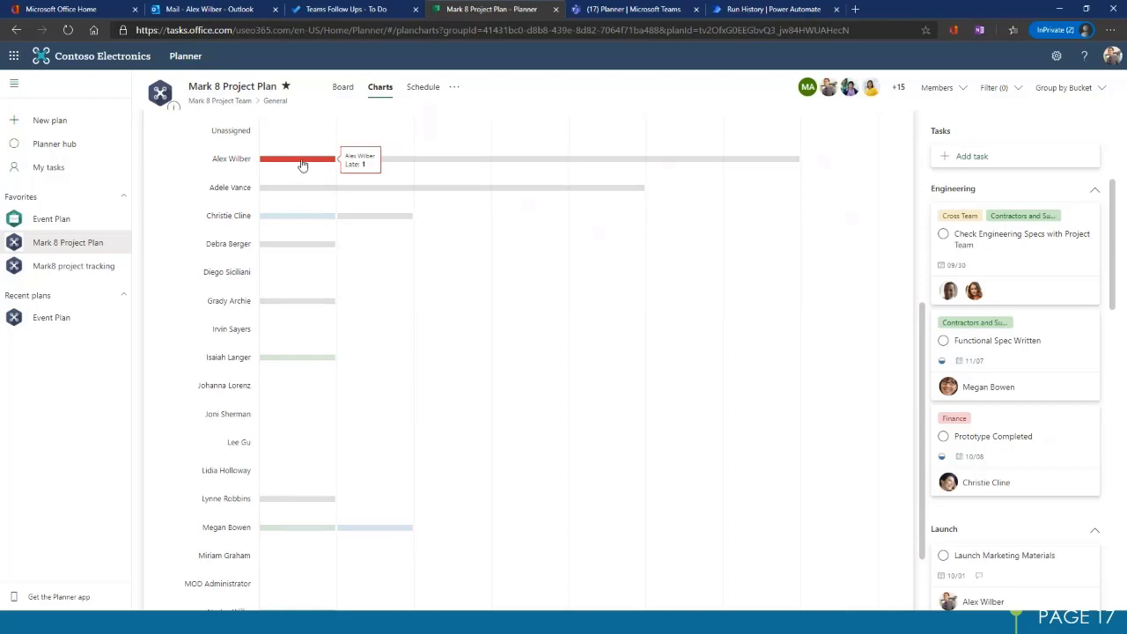
pyautogui.moveTo(307, 220)
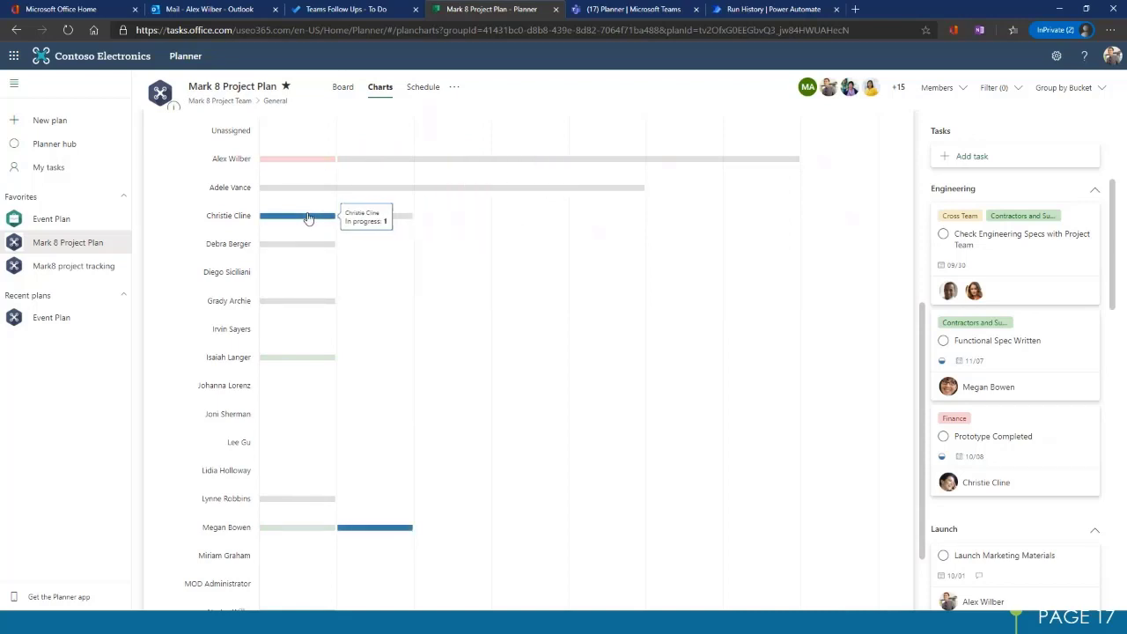
pyautogui.scroll(-2, 307, 219)
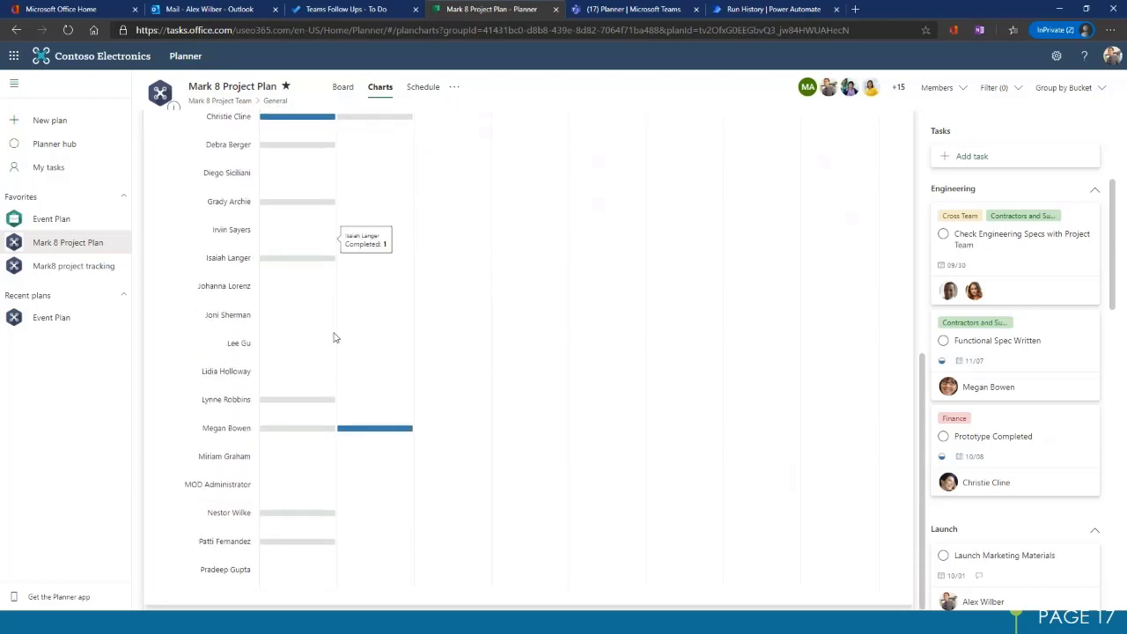
# Step: Filter the charts to one member's in-progress tasks from the Members chart, and remove that filter
pyautogui.click(372, 430)
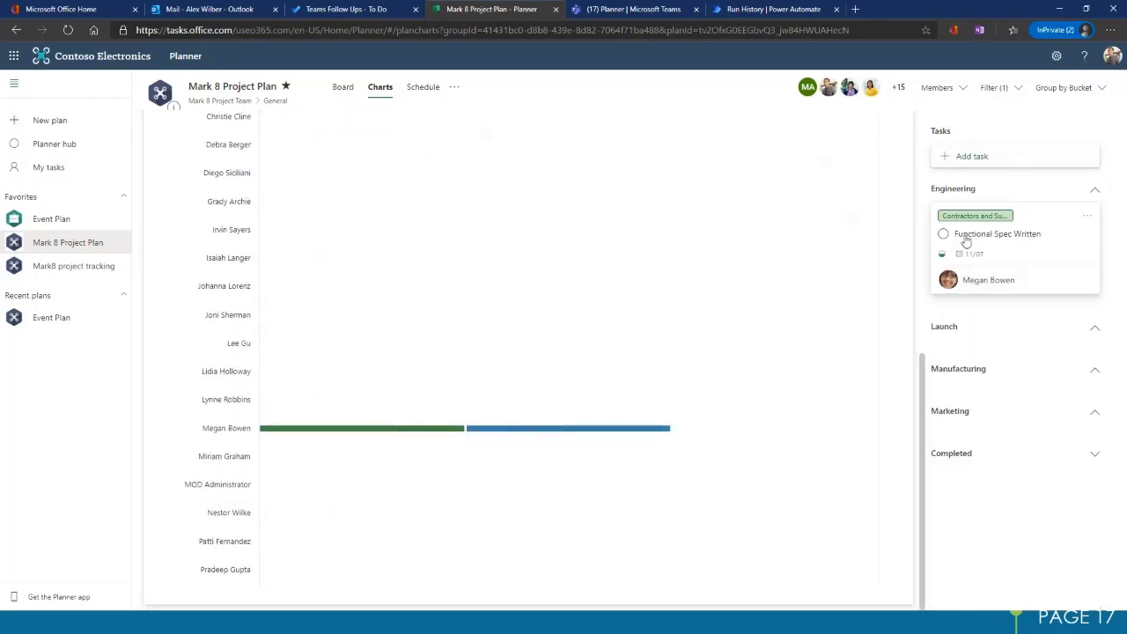
pyautogui.moveTo(494, 430)
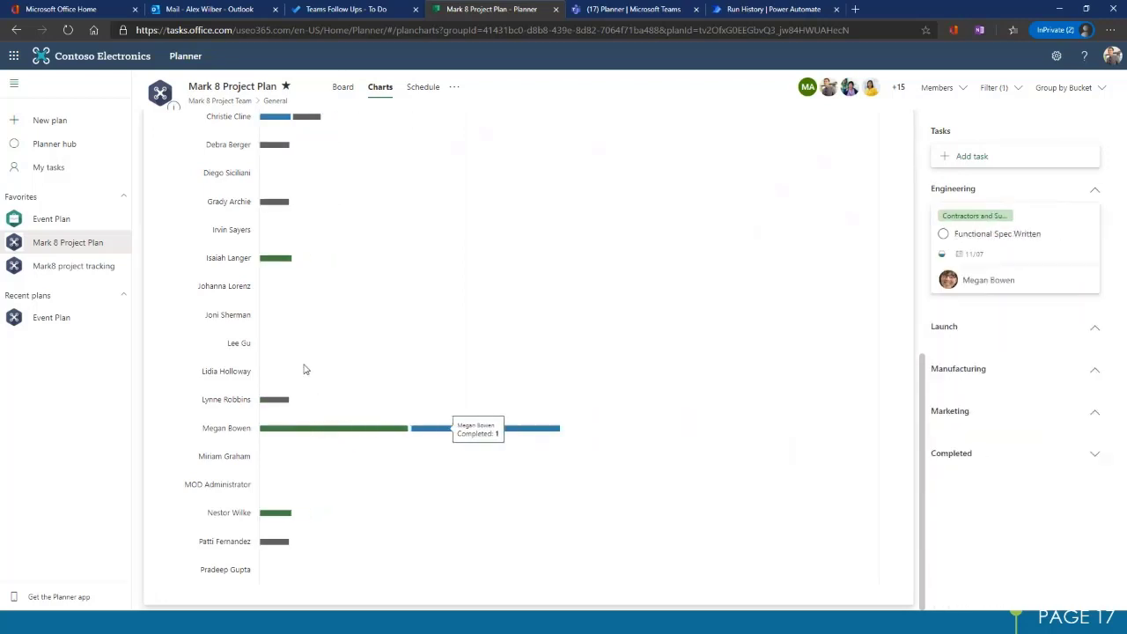
pyautogui.click(519, 435)
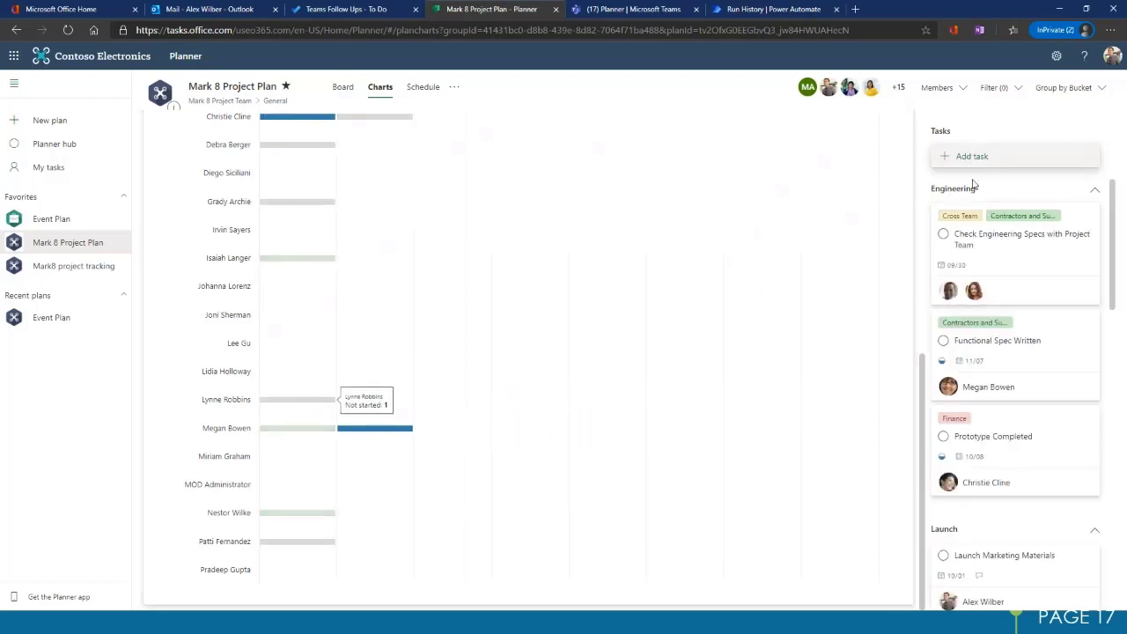
pyautogui.scroll(5, 637, 297)
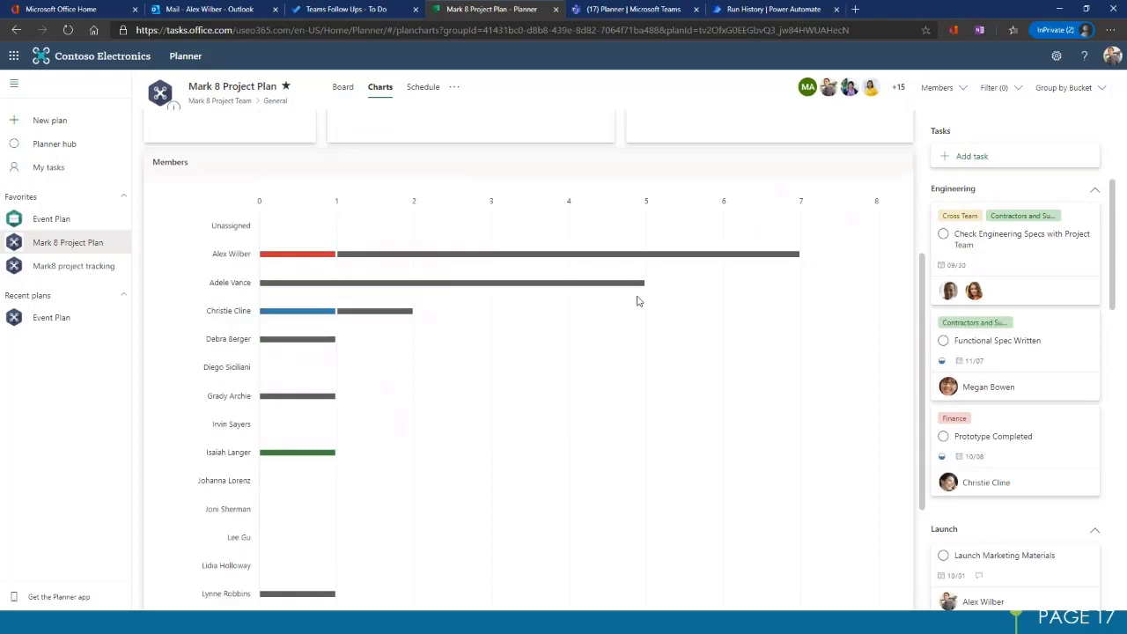
# Step: Show the plan's schedule by week and move the Check Specs against Plans task to Thursday, October 1
pyautogui.click(423, 88)
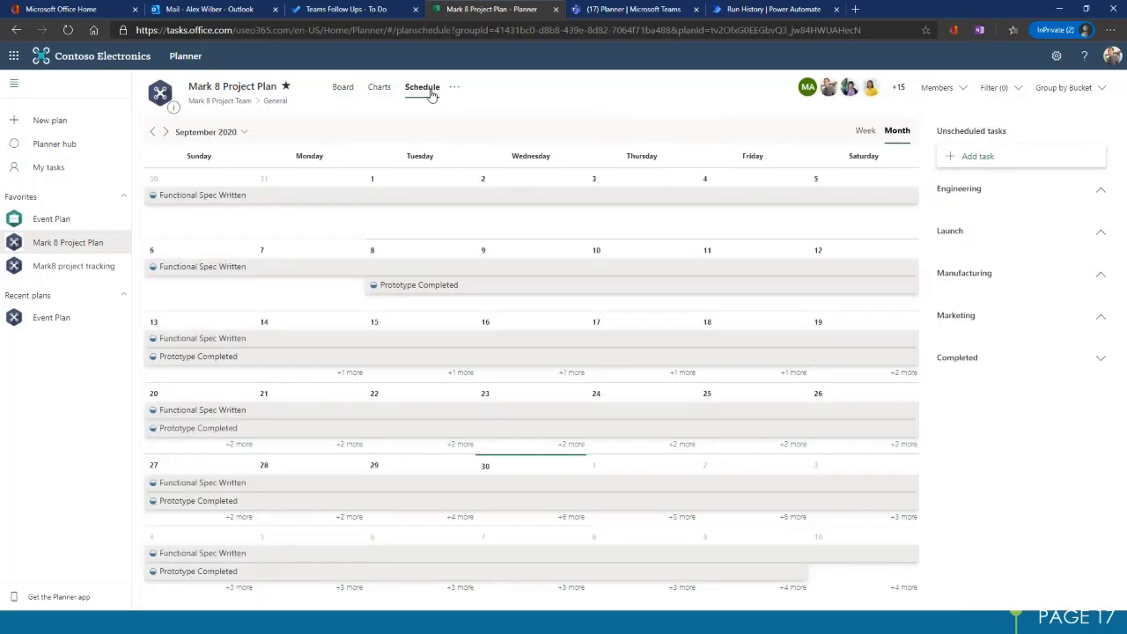
pyautogui.click(867, 132)
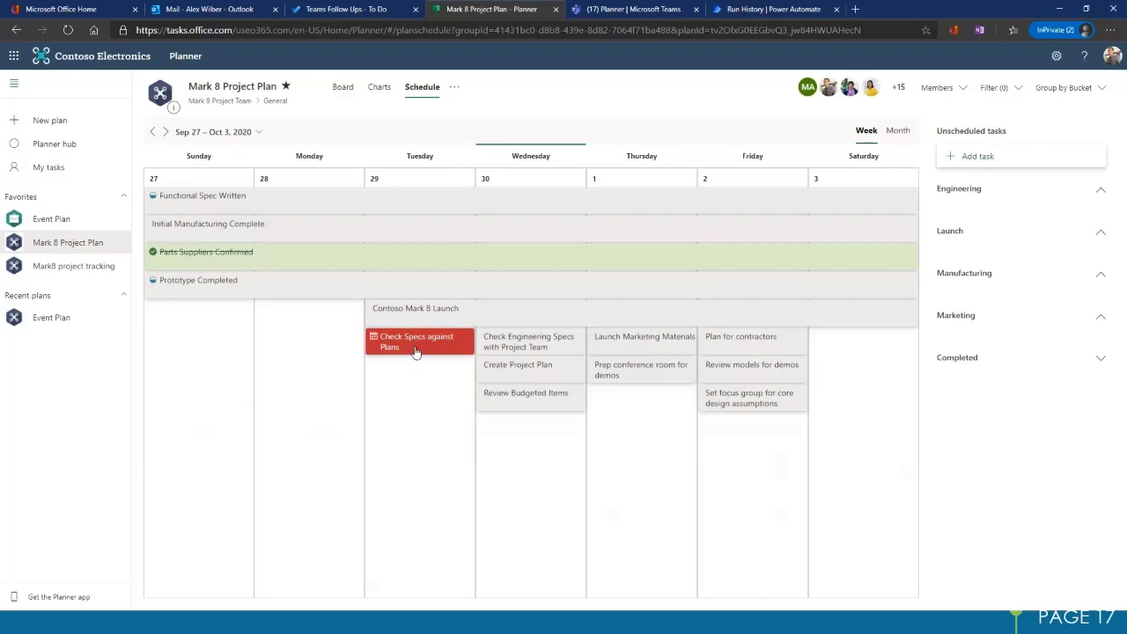
pyautogui.moveTo(418, 350); pyautogui.dragTo(634, 409)
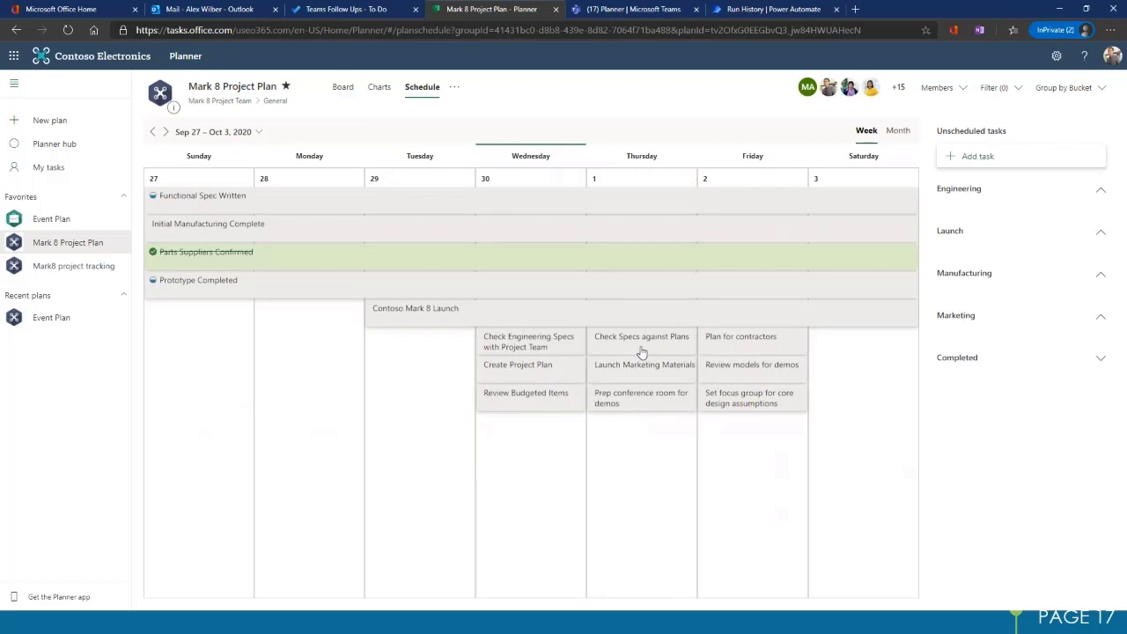
# Step: View the plan's additional options, and return to the Board view
pyautogui.click(454, 88)
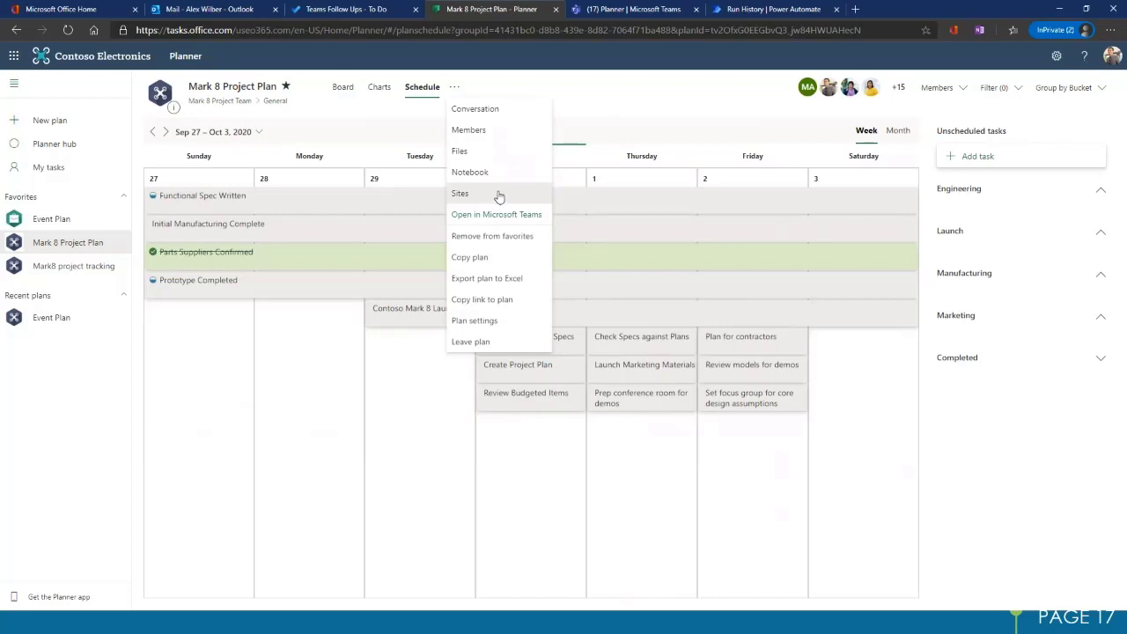
pyautogui.click(602, 114)
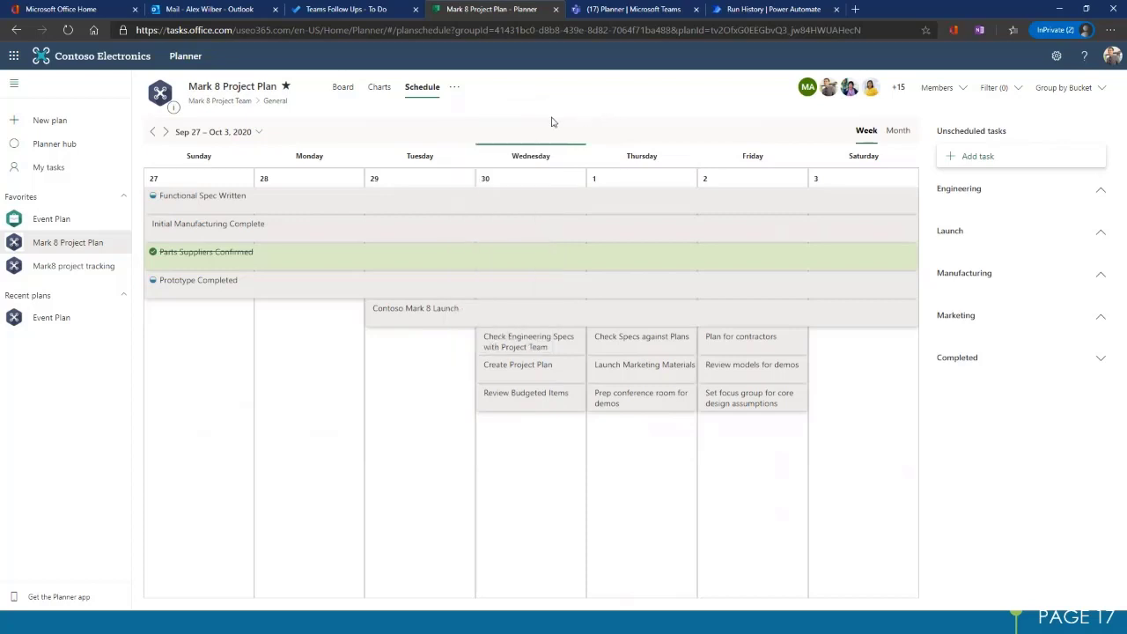
pyautogui.click(355, 88)
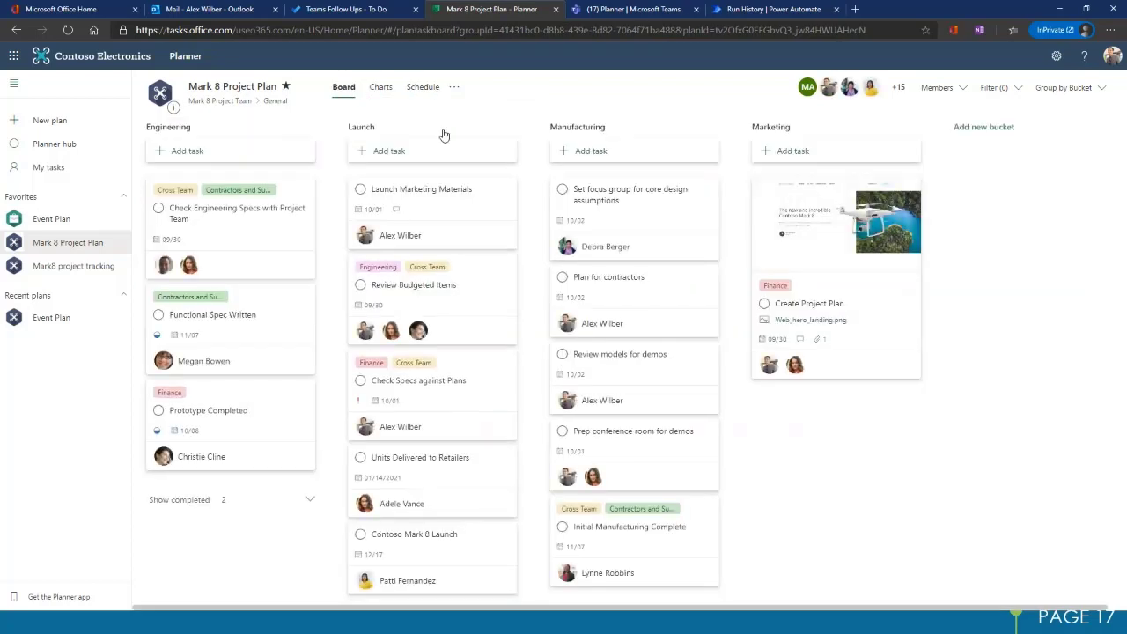
# Step: Start a new task named Set Marketing Milestones in the Marketing bucket, due October 2
pyautogui.click(792, 154)
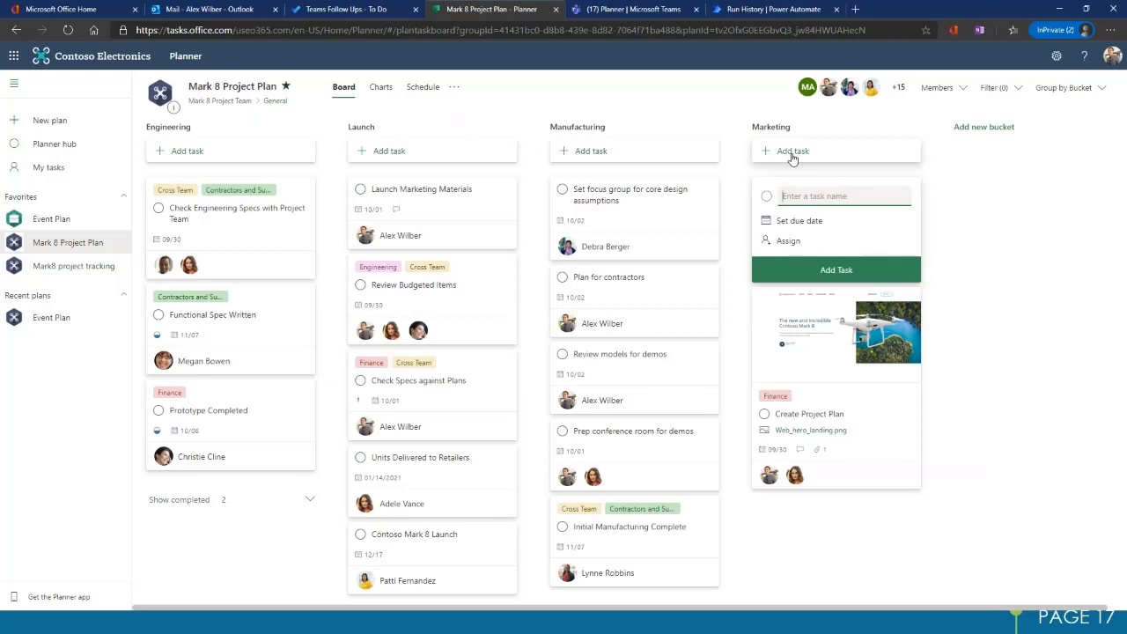
pyautogui.write('Set Marketing Milestones')
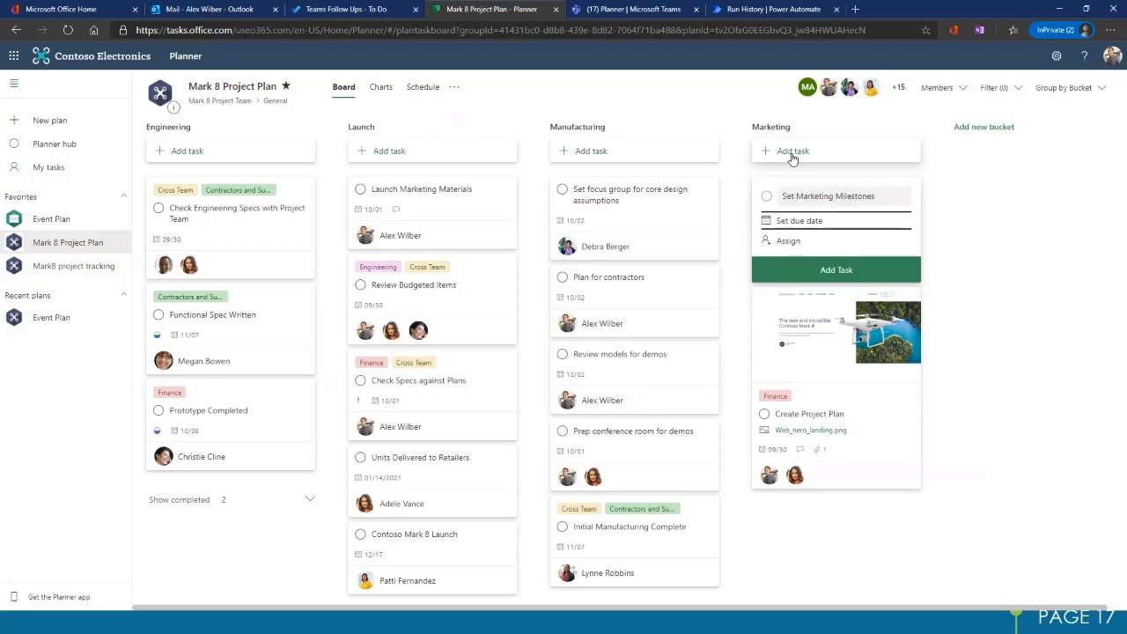
pyautogui.click(837, 223)
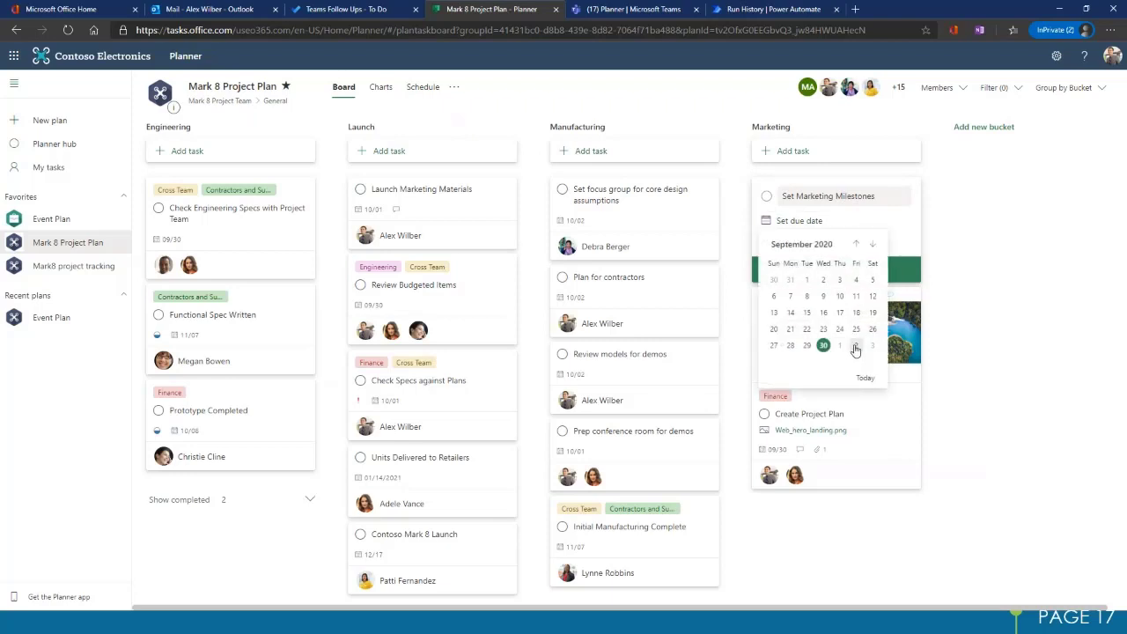
pyautogui.click(856, 346)
# Step: Assign two team members to the new Set Marketing Milestones task and add it to the Marketing bucket
pyautogui.click(792, 241)
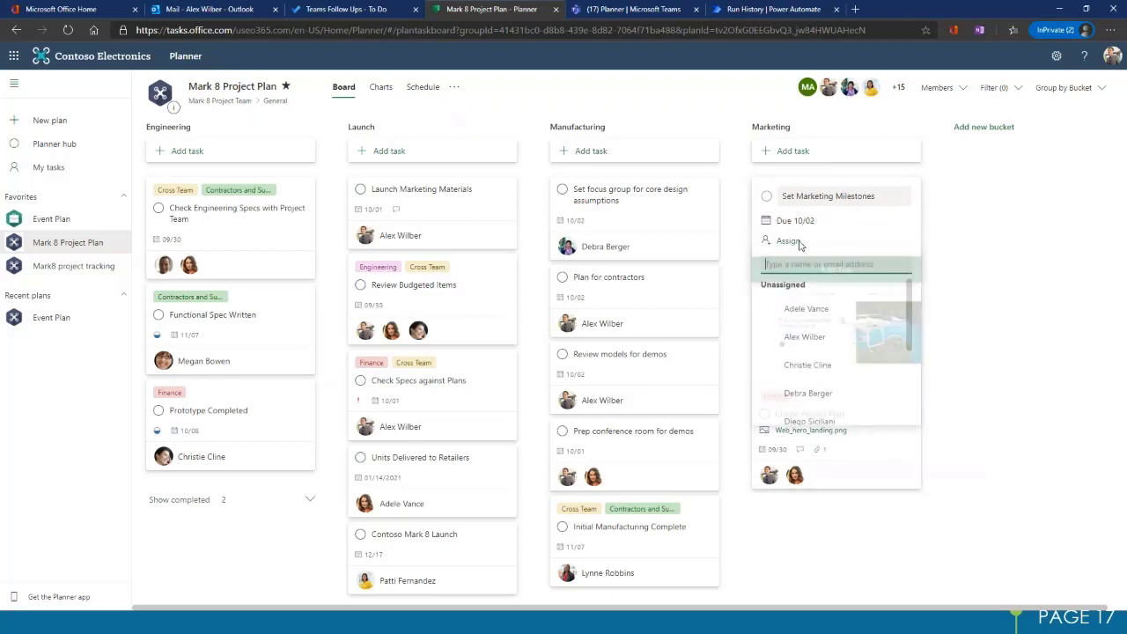
pyautogui.click(815, 310)
pyautogui.write('ale')
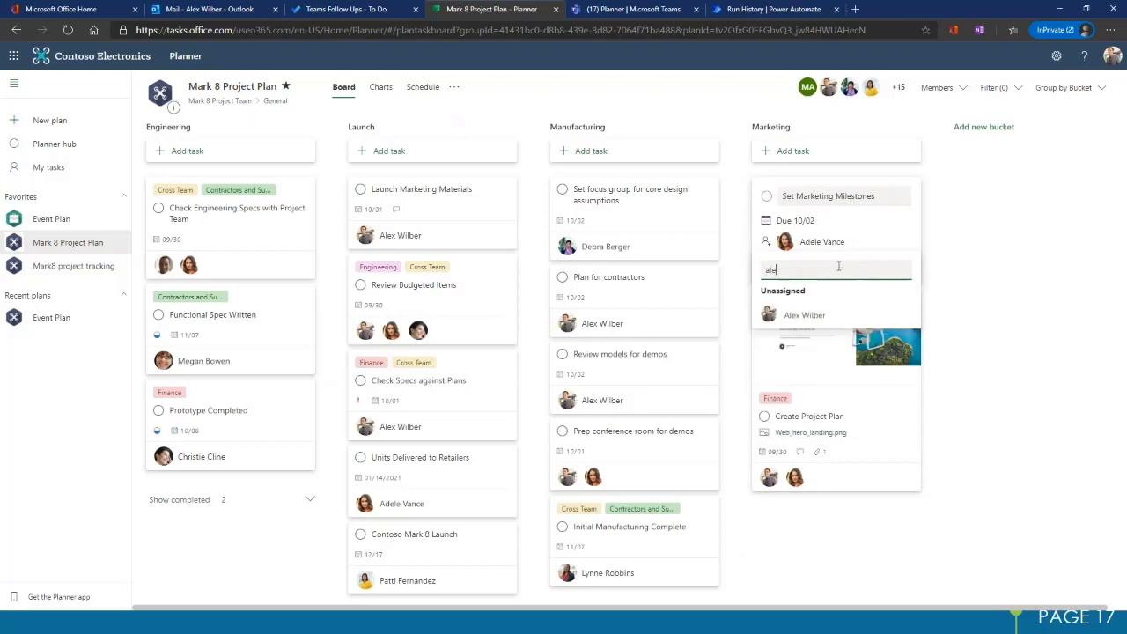
pyautogui.write('x')
pyautogui.click(804, 315)
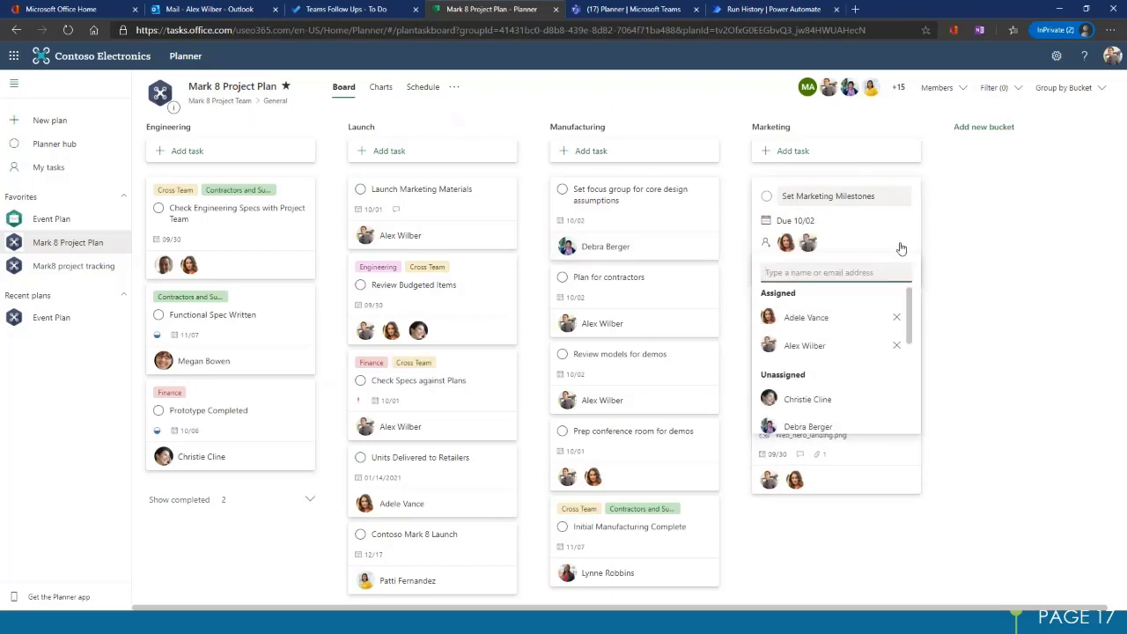
pyautogui.click(949, 220)
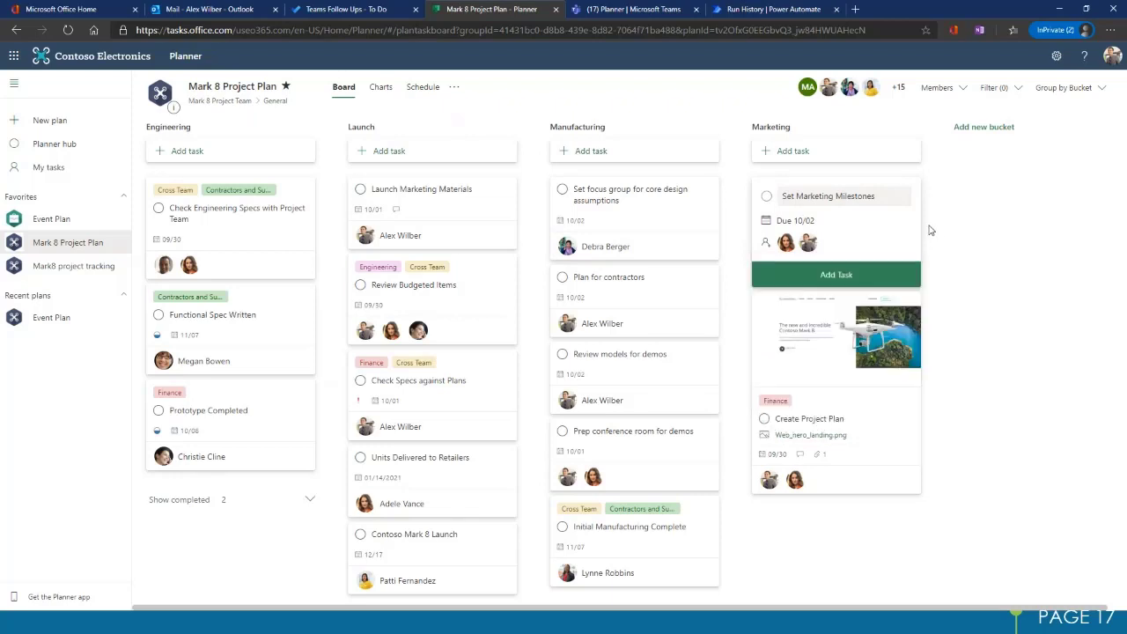
pyautogui.click(867, 269)
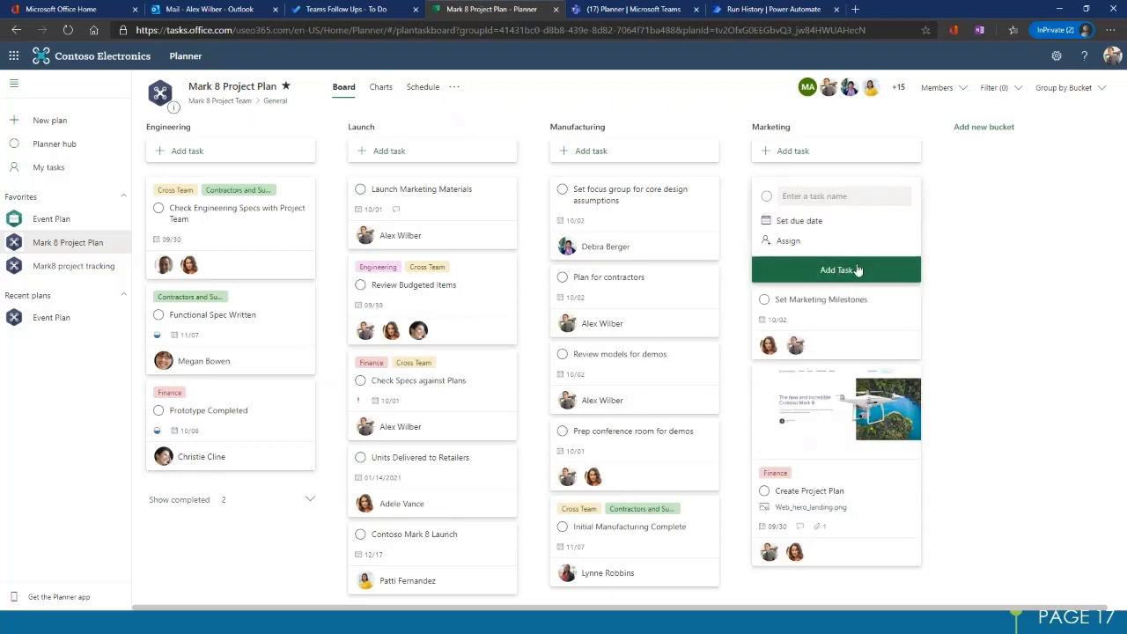
# Step: Open the Set Marketing Milestones task's details and rename Label 5 as Marketing Team
pyautogui.click(855, 319)
pyautogui.click(840, 209)
pyautogui.click(841, 209)
pyautogui.click(841, 208)
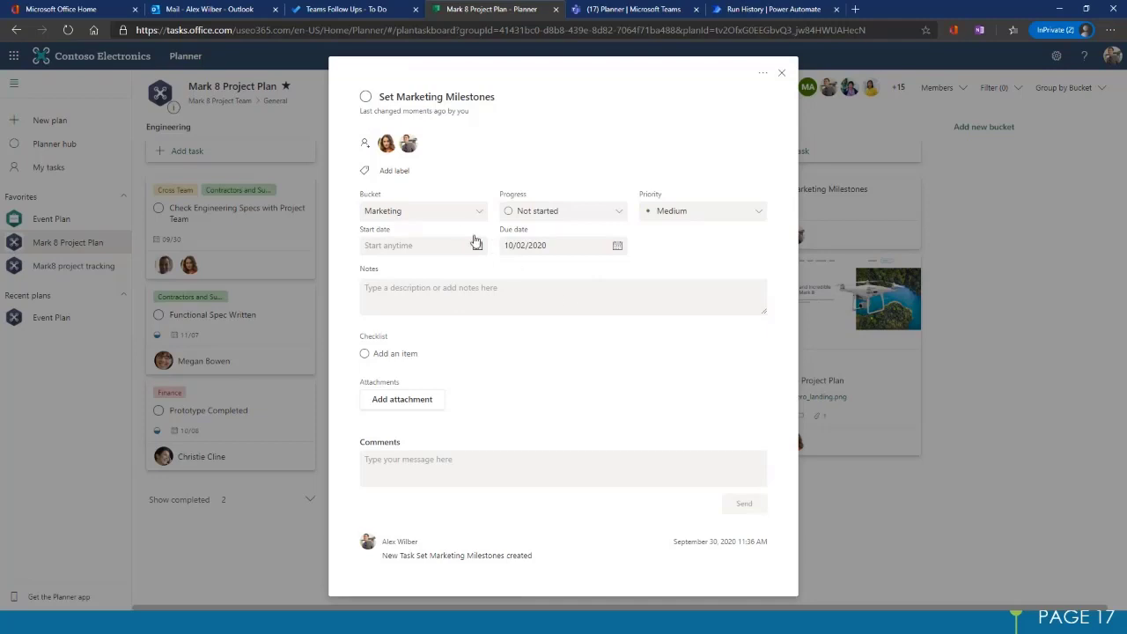
pyautogui.click(398, 172)
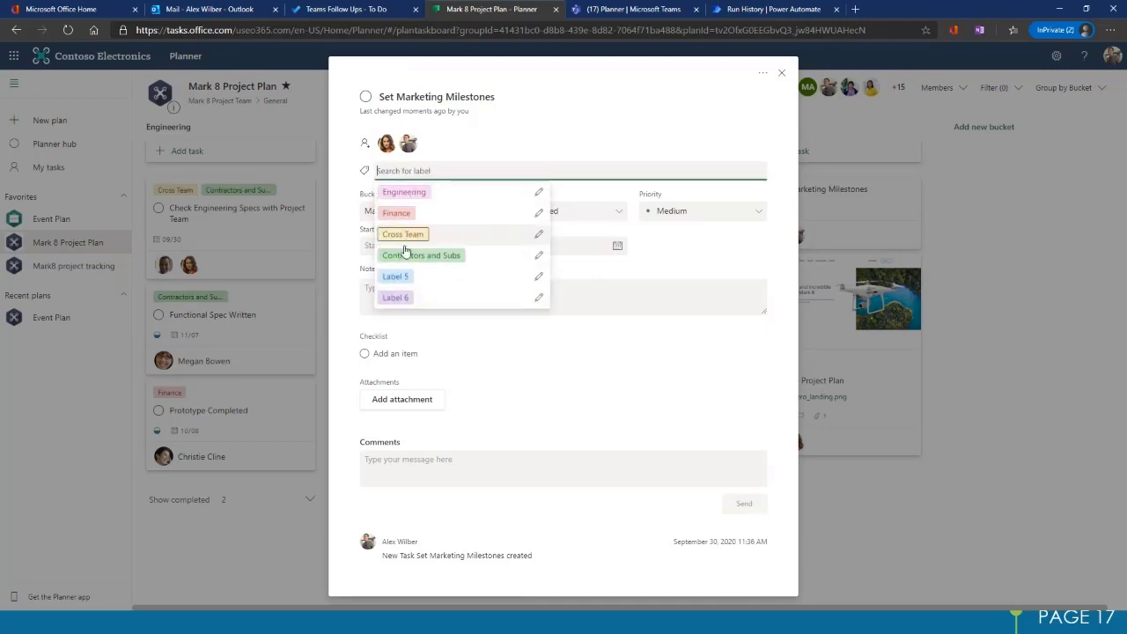
pyautogui.click(537, 278)
pyautogui.moveTo(604, 299); pyautogui.dragTo(557, 301)
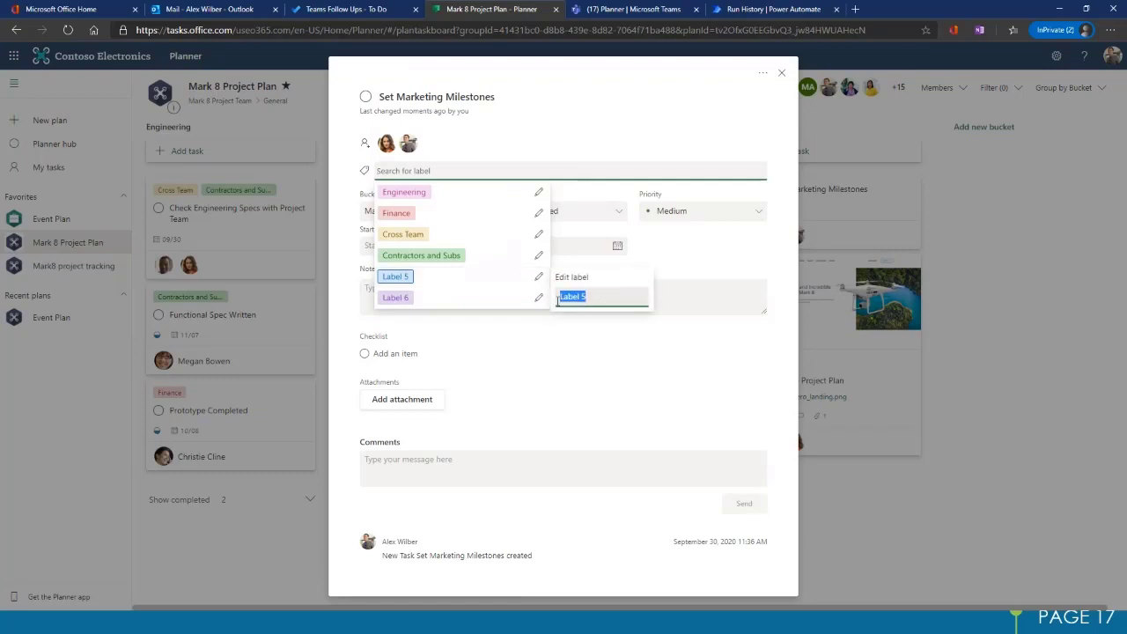
pyautogui.write('Marketin')
pyautogui.write('TEam')
pyautogui.press('BackSpace')
pyautogui.press('BackSpace')
pyautogui.press('BackSpace')
pyautogui.write('eam')
pyautogui.press('Return')
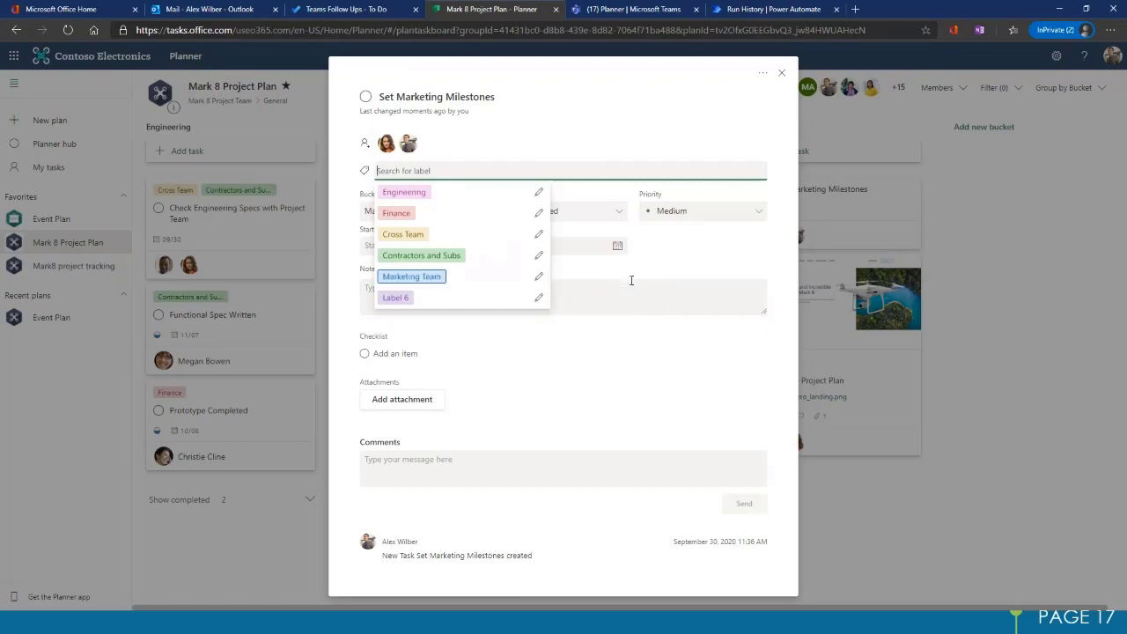
# Step: Apply the Marketing Team and Engineering labels to the Set Marketing Milestones task
pyautogui.click(629, 264)
pyautogui.click(387, 170)
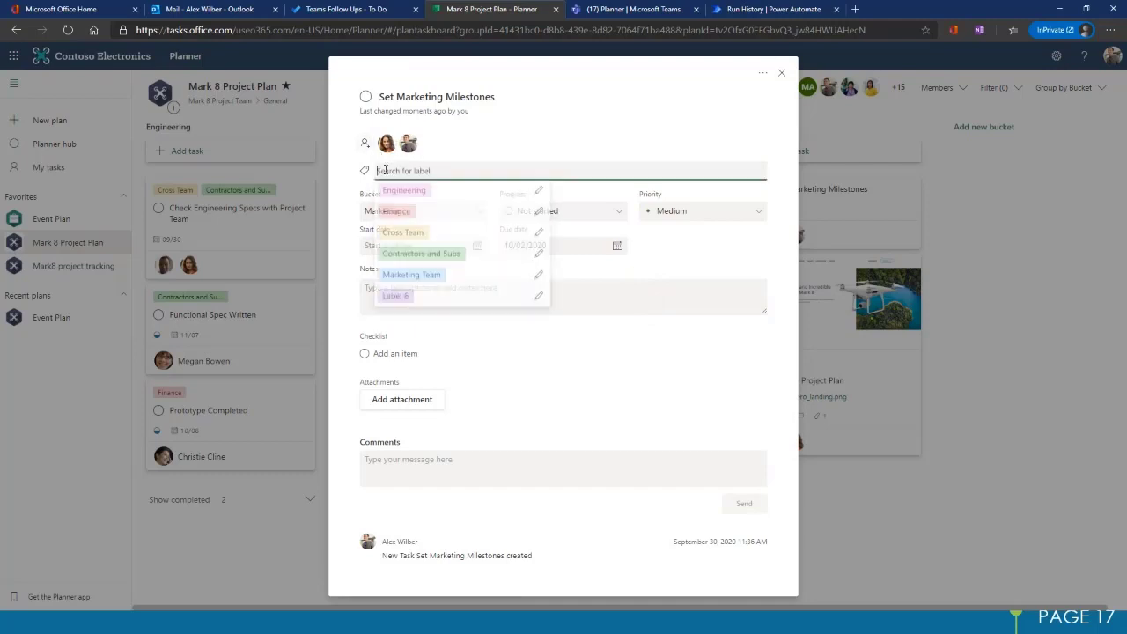
pyautogui.click(425, 275)
pyautogui.click(503, 196)
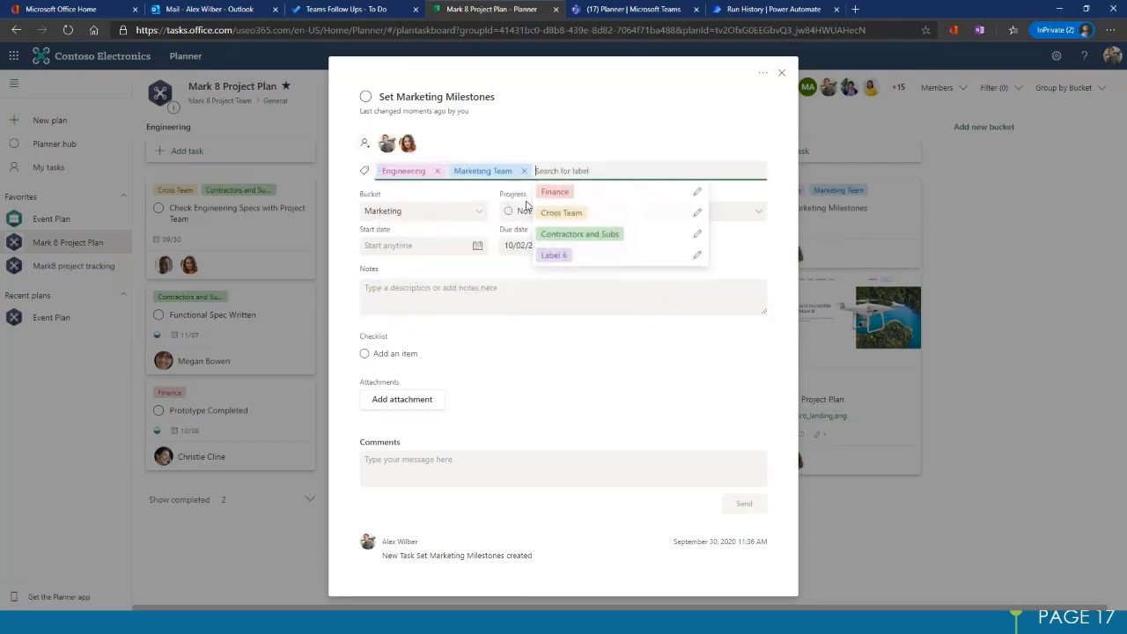
pyautogui.click(742, 257)
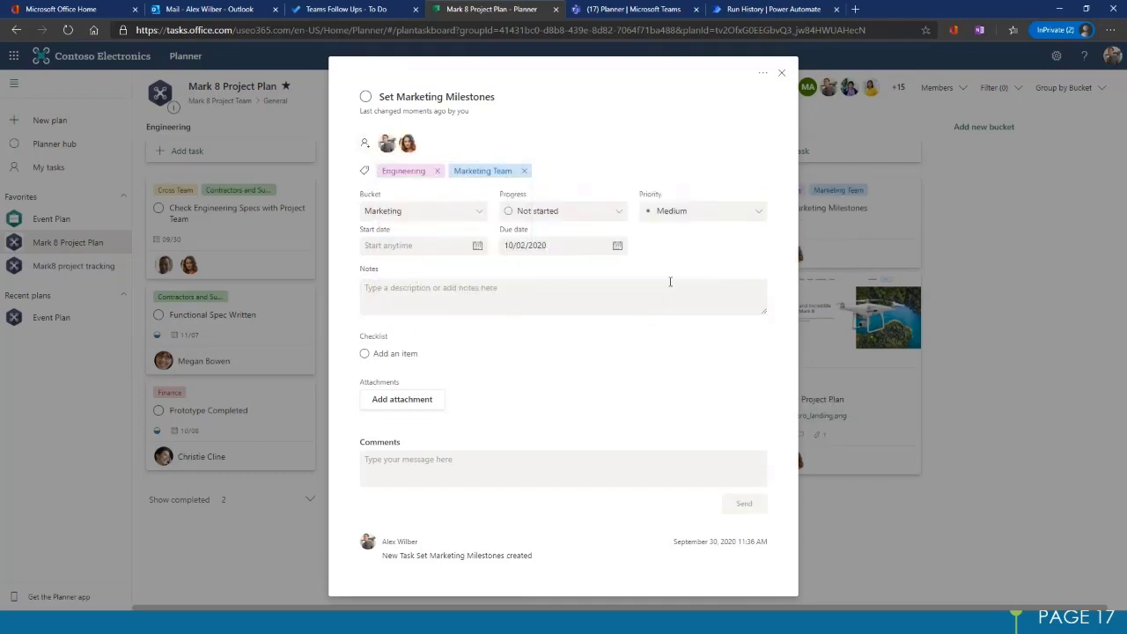
# Step: Check the task's bucket choices and set its progress to In progress
pyautogui.click(473, 215)
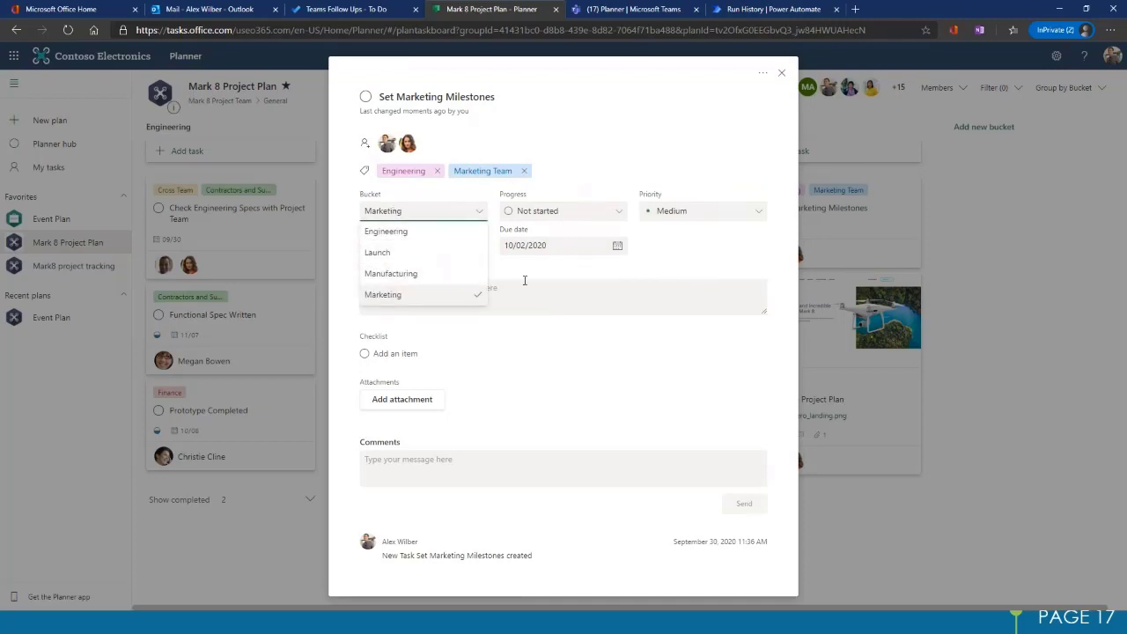
pyautogui.click(727, 262)
pyautogui.click(620, 215)
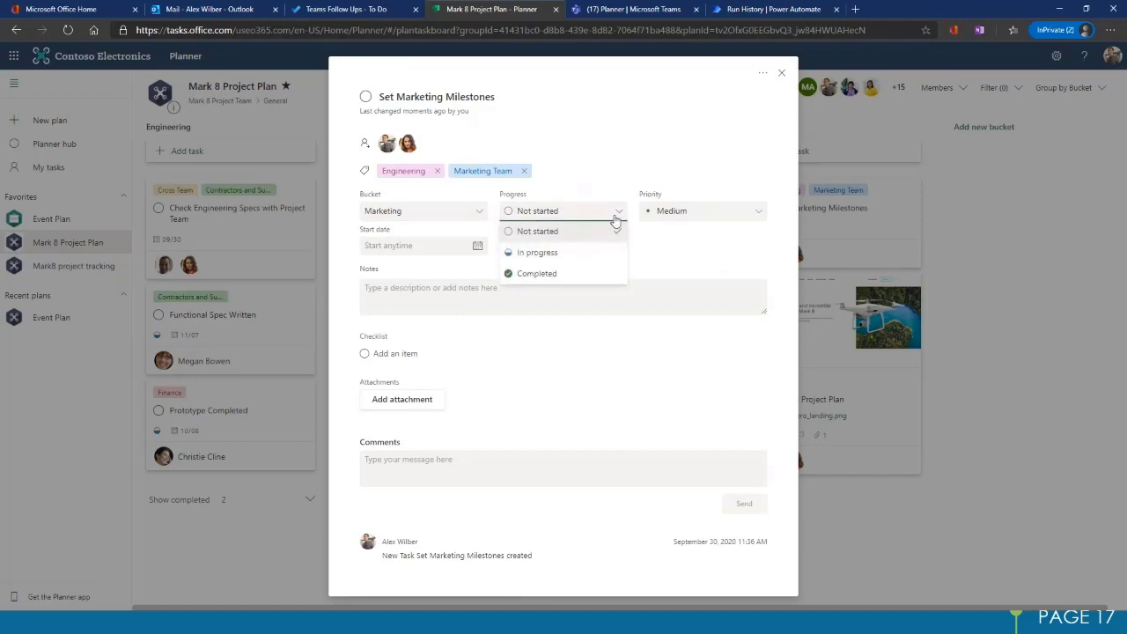
pyautogui.click(607, 251)
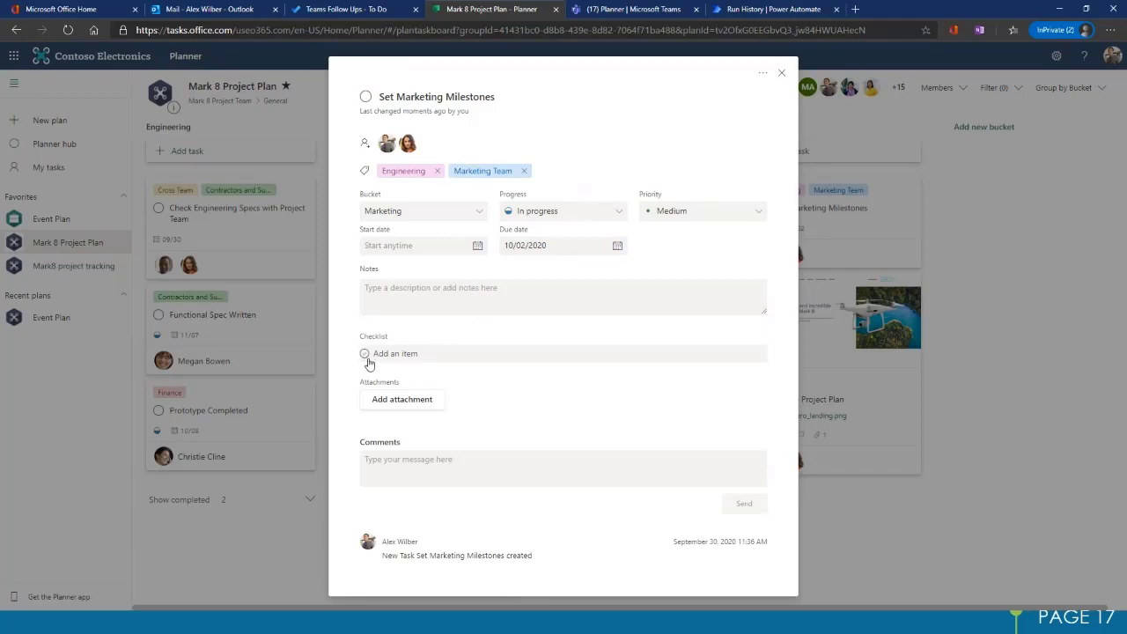
# Step: Add the checklist items Create Plan and Publish PLan, and promote Publish PLan to a separate task
pyautogui.click(406, 352)
pyautogui.write('Create Plan')
pyautogui.press('Return')
pyautogui.write('Pu')
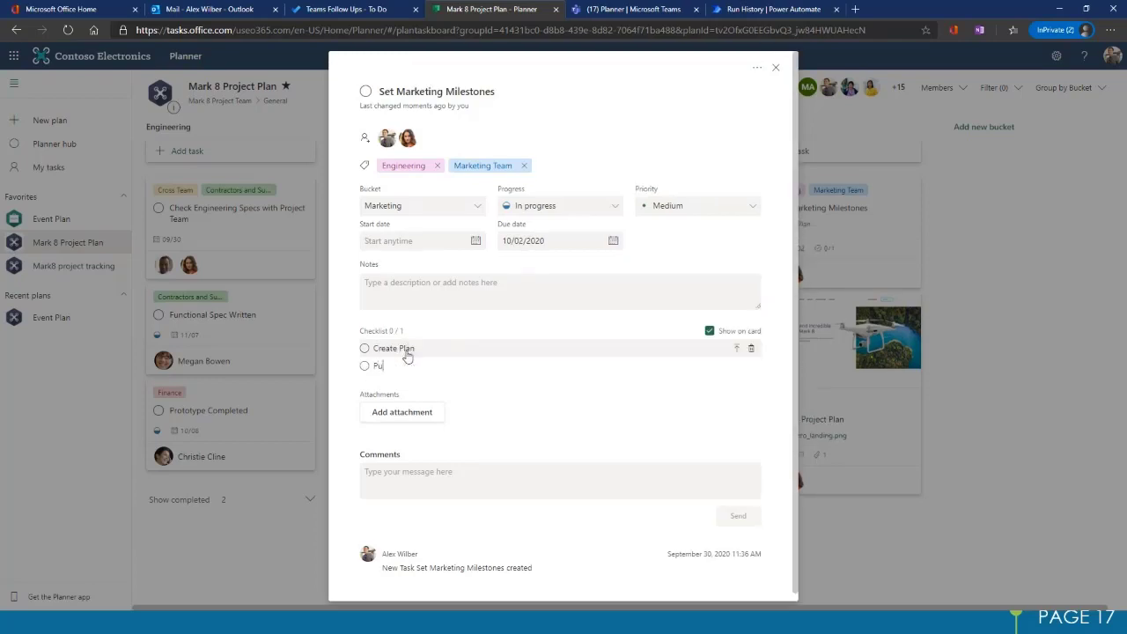
pyautogui.write('blish Plan')
pyautogui.press('Return')
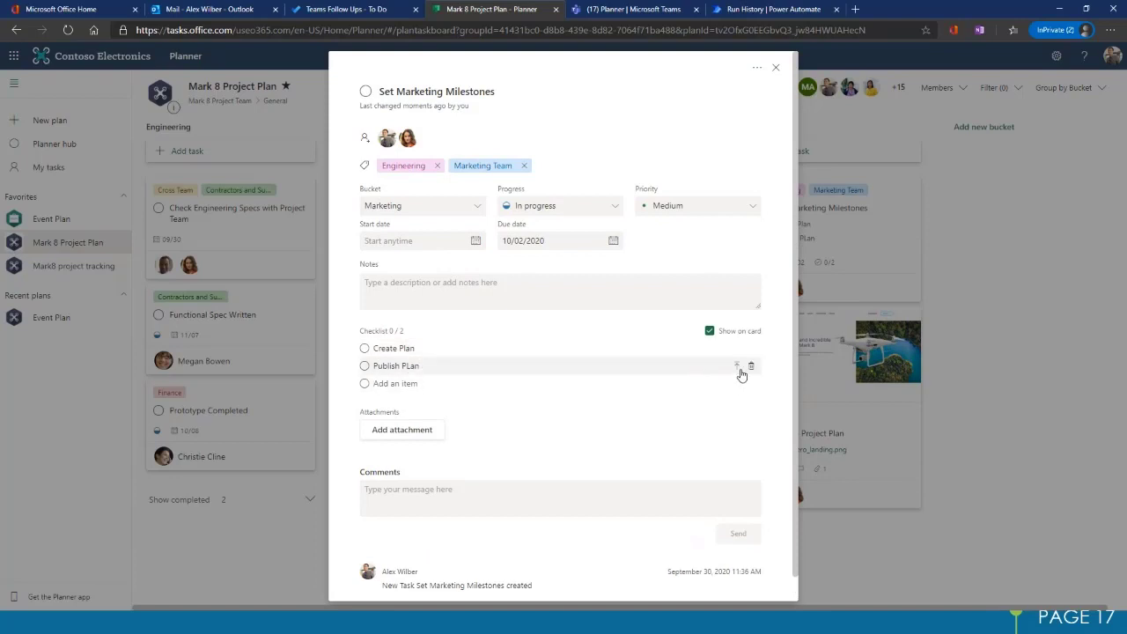
pyautogui.click(737, 368)
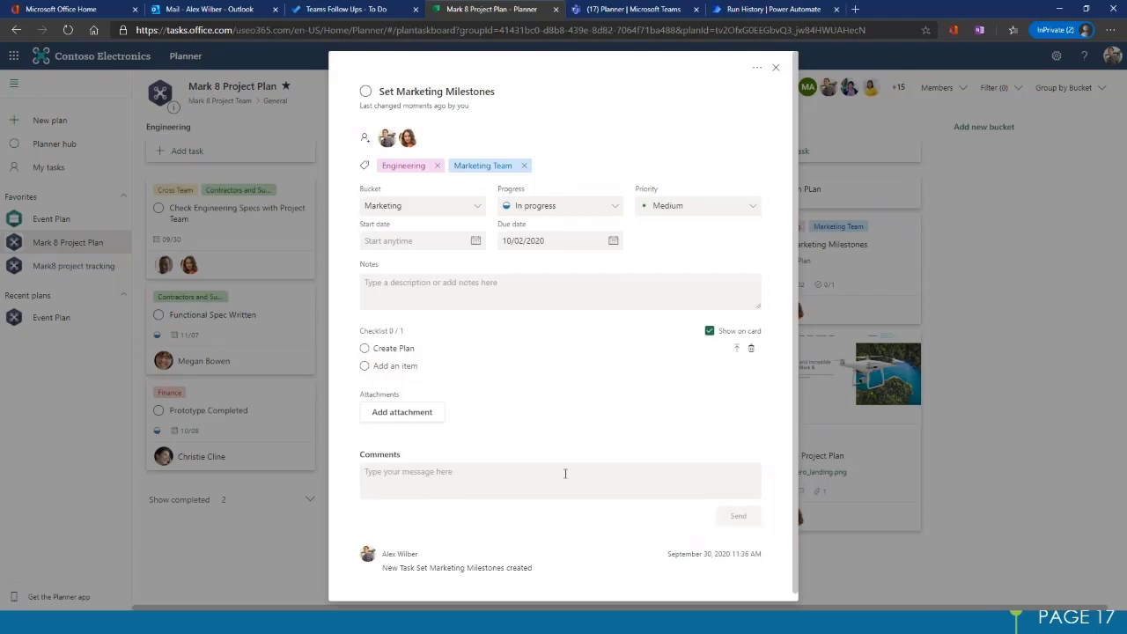
pyautogui.click(412, 413)
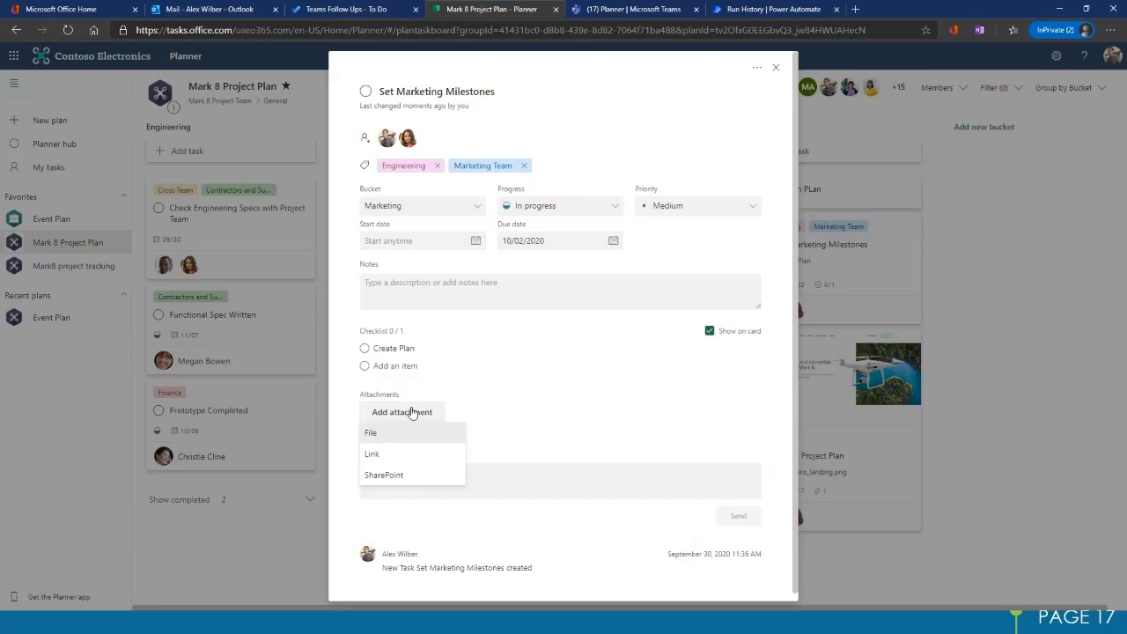
pyautogui.click(405, 458)
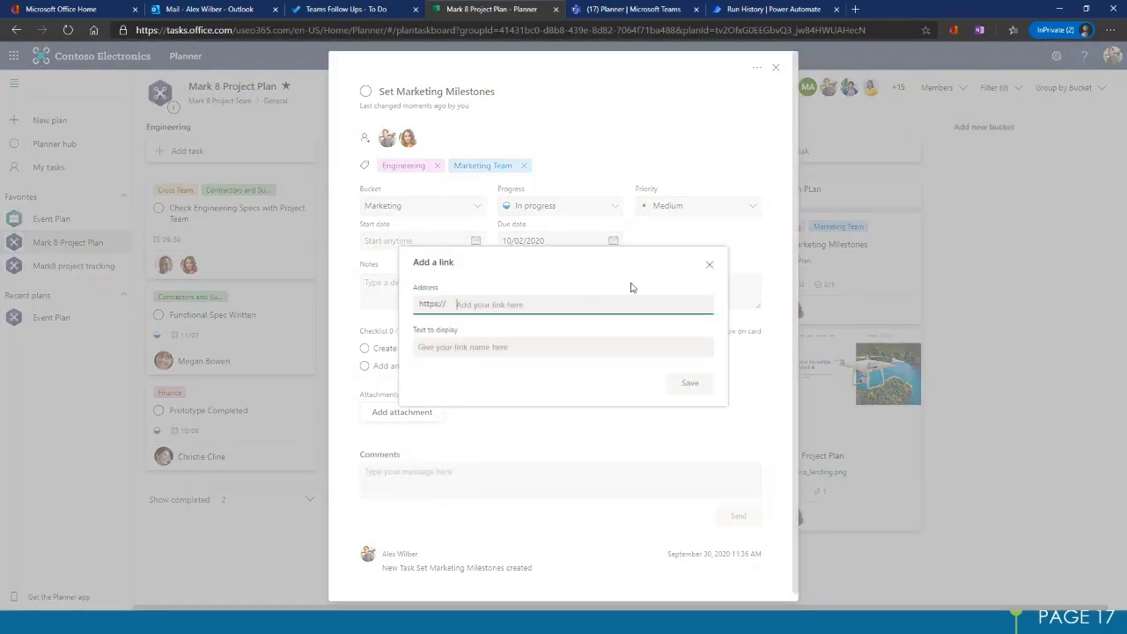
pyautogui.click(711, 267)
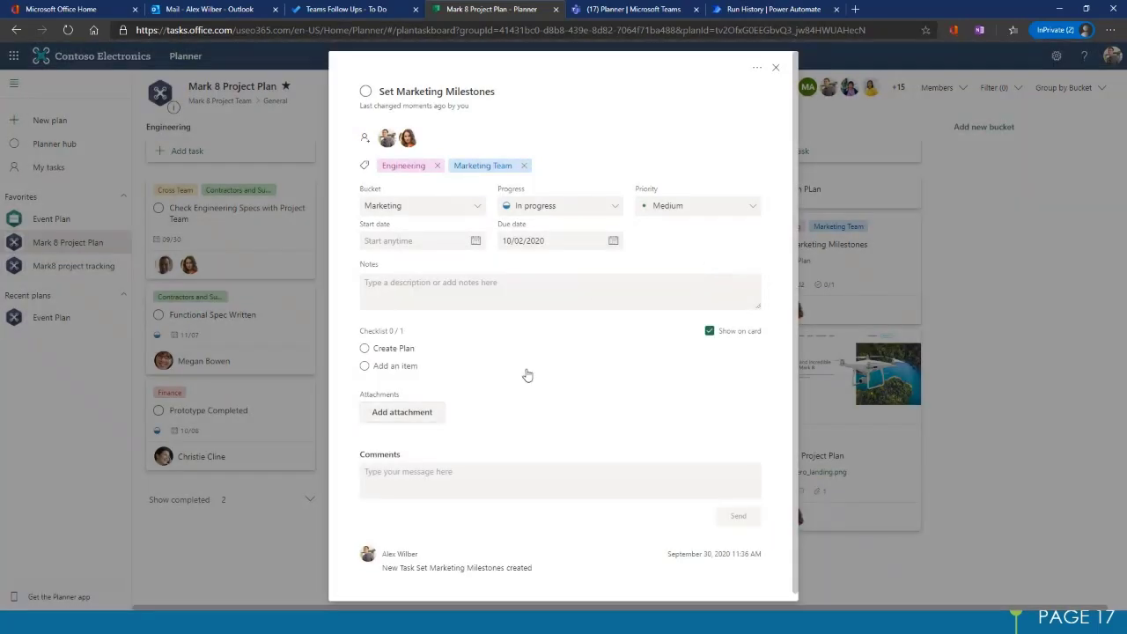
# Step: Attach the MARK8-EuropeanProductLaunch.pptx file from the team's SharePoint documents to the task
pyautogui.click(411, 414)
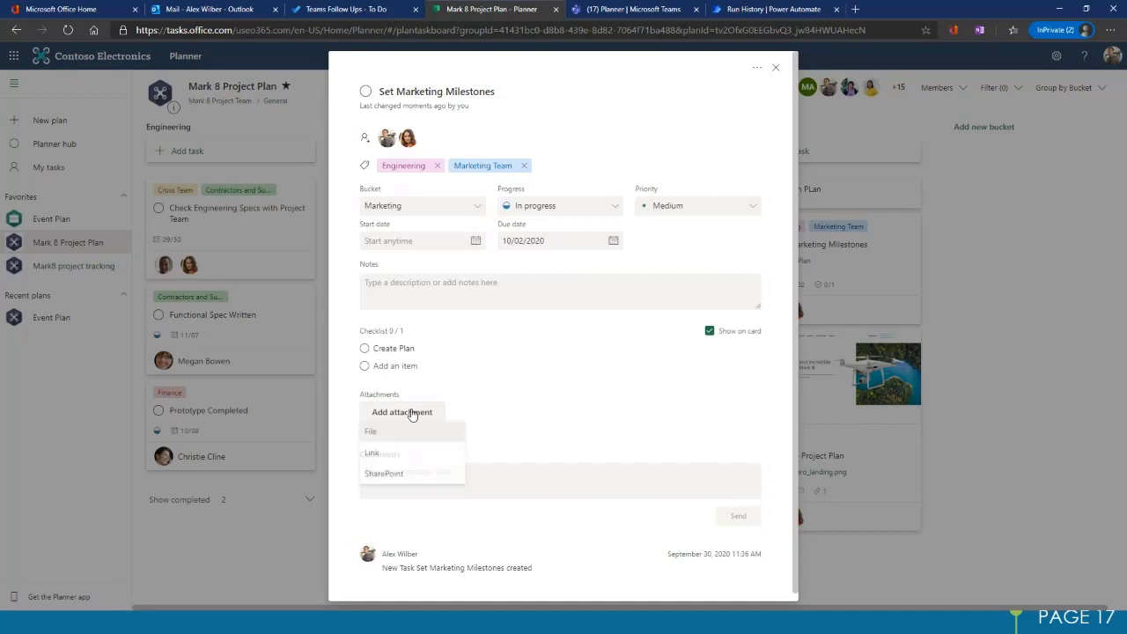
pyautogui.click(419, 473)
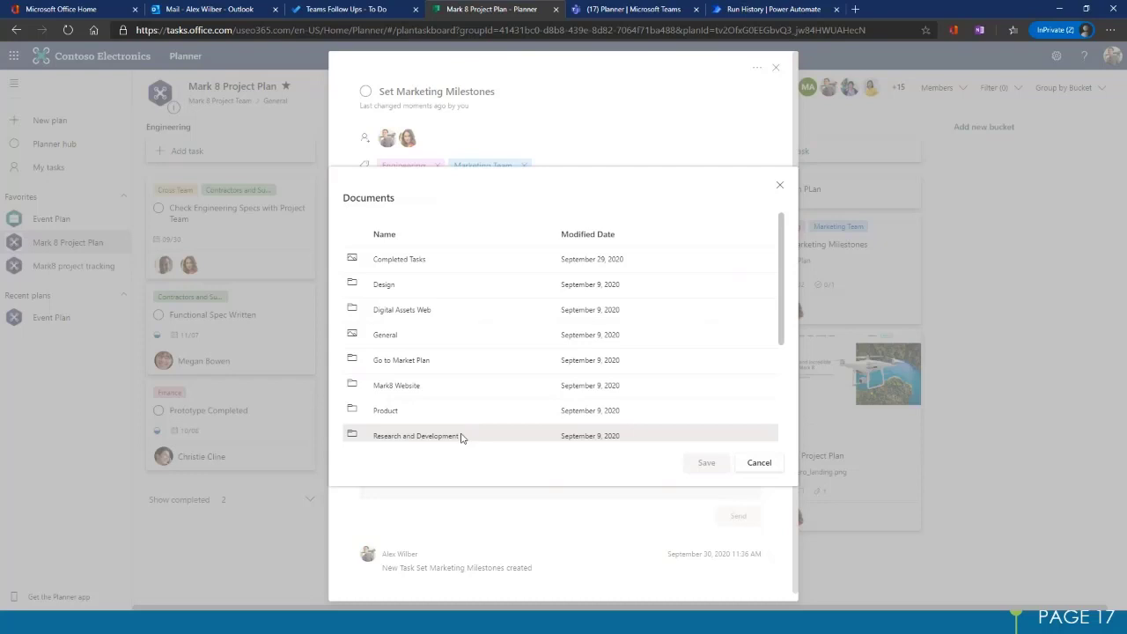
pyautogui.scroll(-1, 498, 360)
pyautogui.scroll(-3, 498, 359)
pyautogui.click(427, 403)
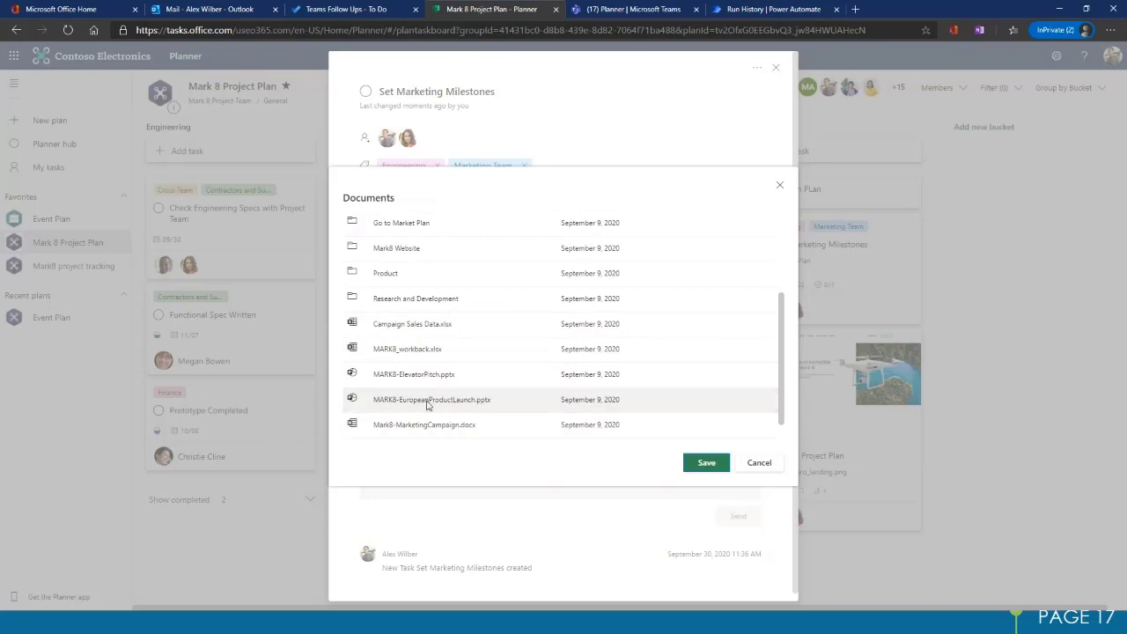
pyautogui.click(707, 461)
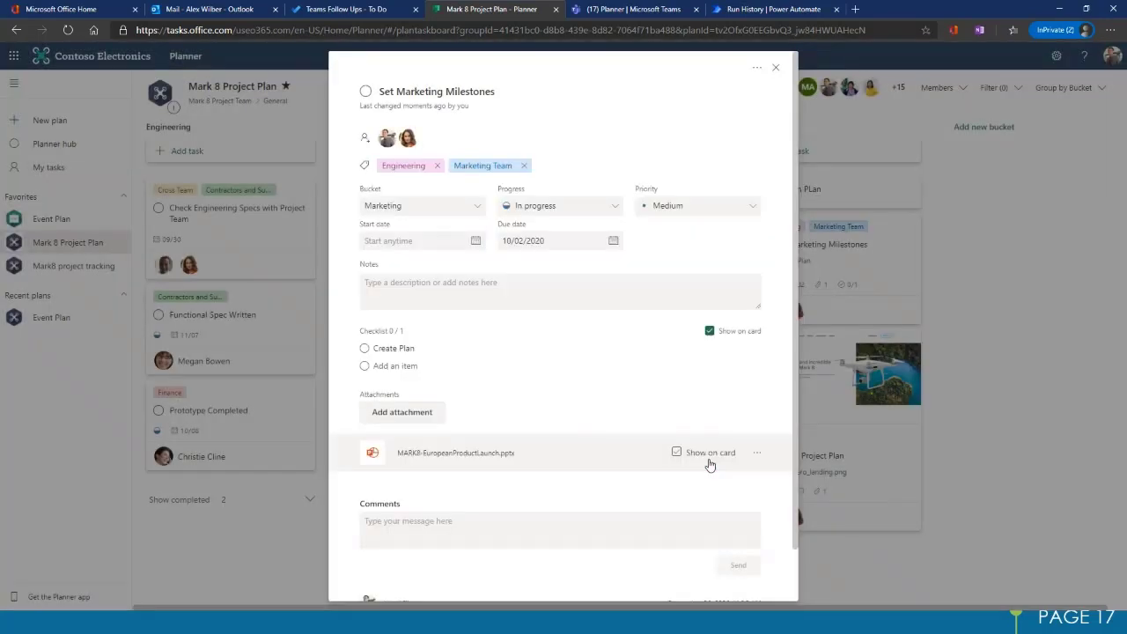
# Step: Switch the card display from the attachment to the checklist and back to the attachment
pyautogui.click(682, 454)
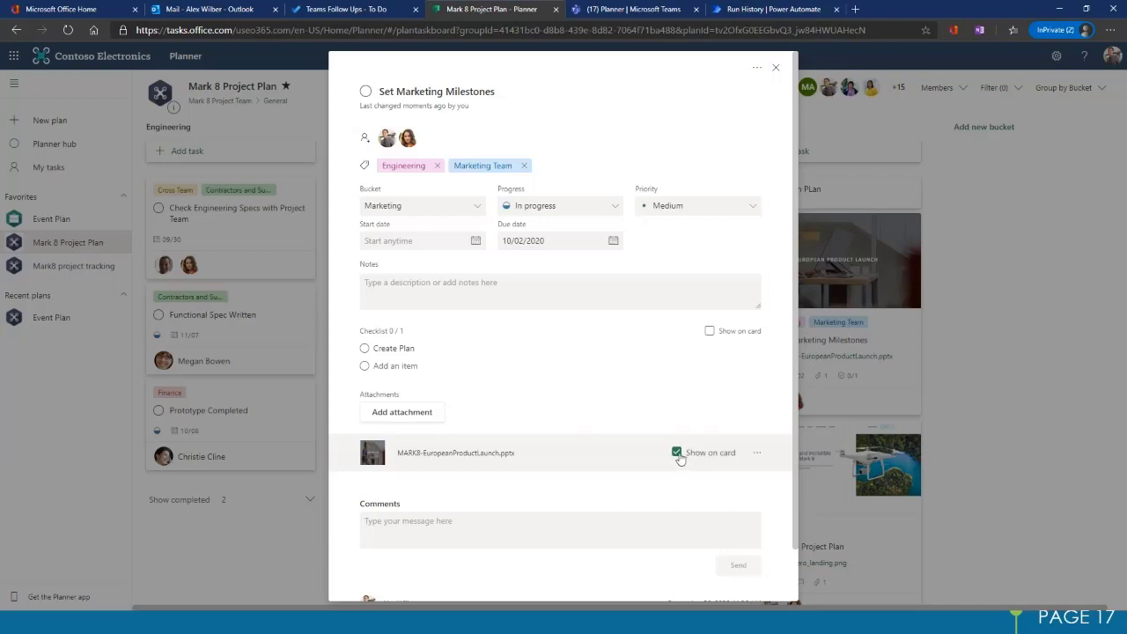
pyautogui.click(710, 332)
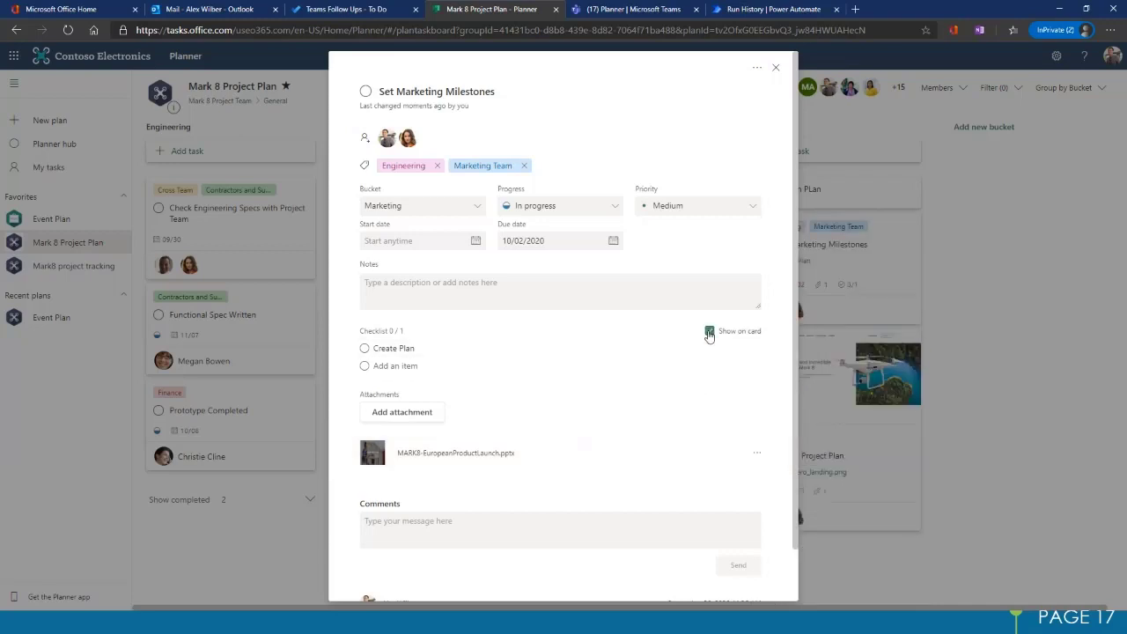
pyautogui.click(677, 453)
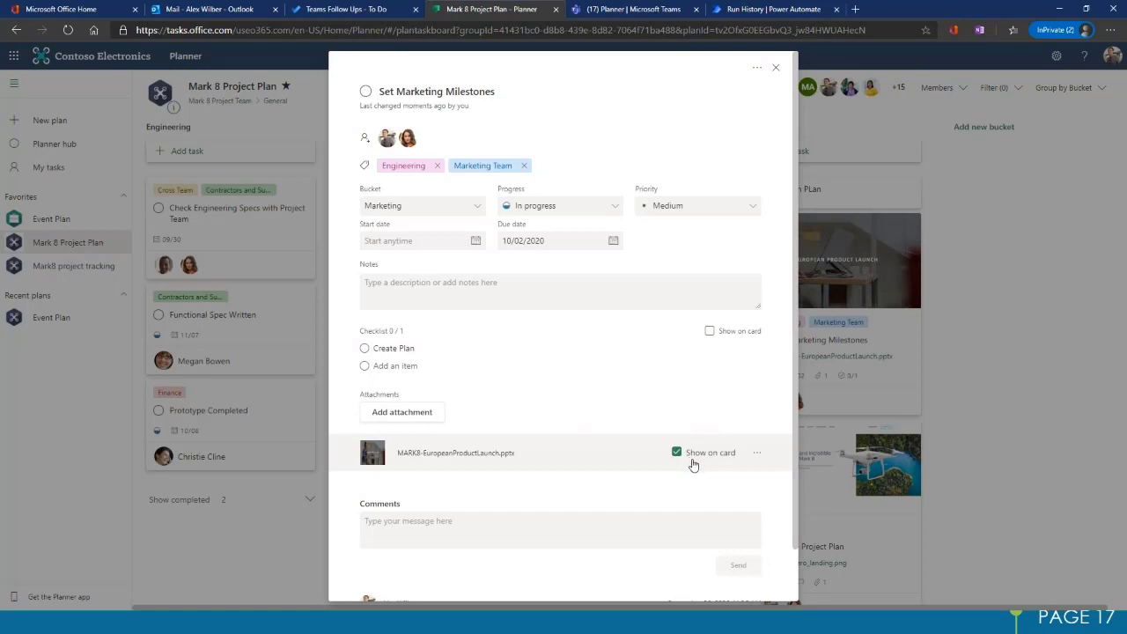
# Step: Post the comment "I have created the plan" on the Set Marketing Milestones task
pyautogui.scroll(-1, 551, 514)
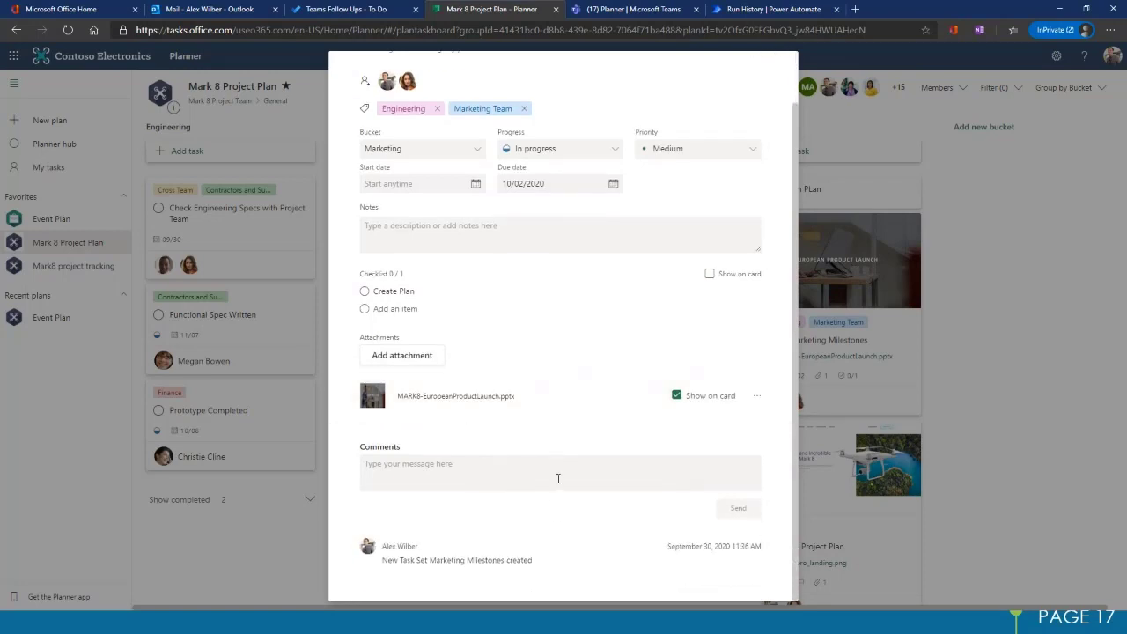
pyautogui.click(558, 477)
pyautogui.write('I have created in')
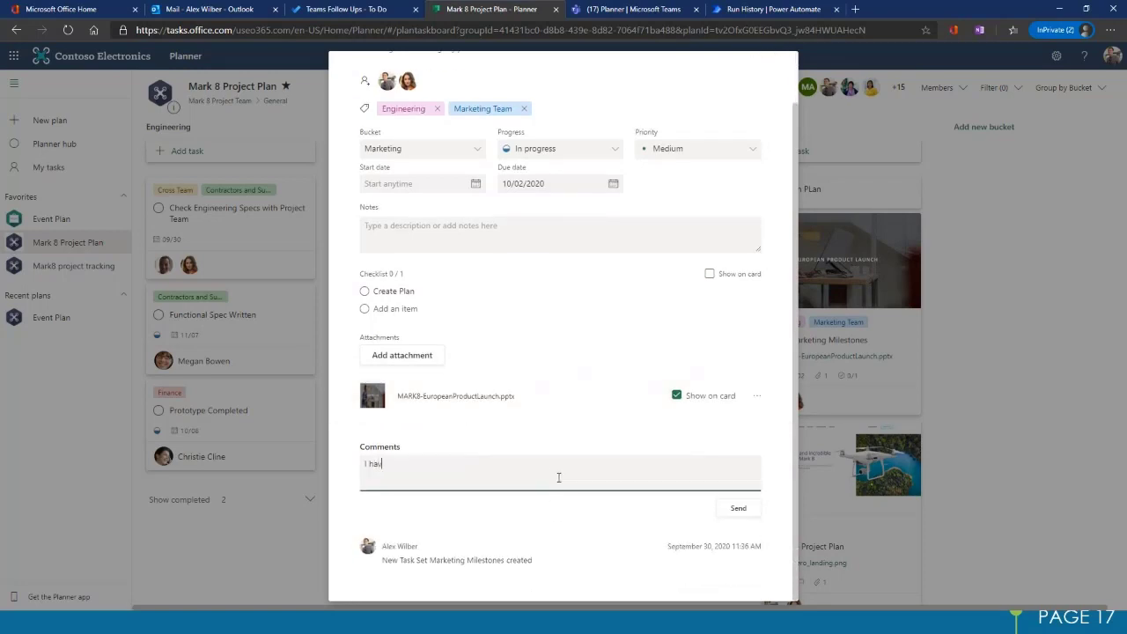
pyautogui.press('BackSpace')
pyautogui.press('BackSpace')
pyautogui.press('BackSpace')
pyautogui.write('the plan')
pyautogui.click(739, 509)
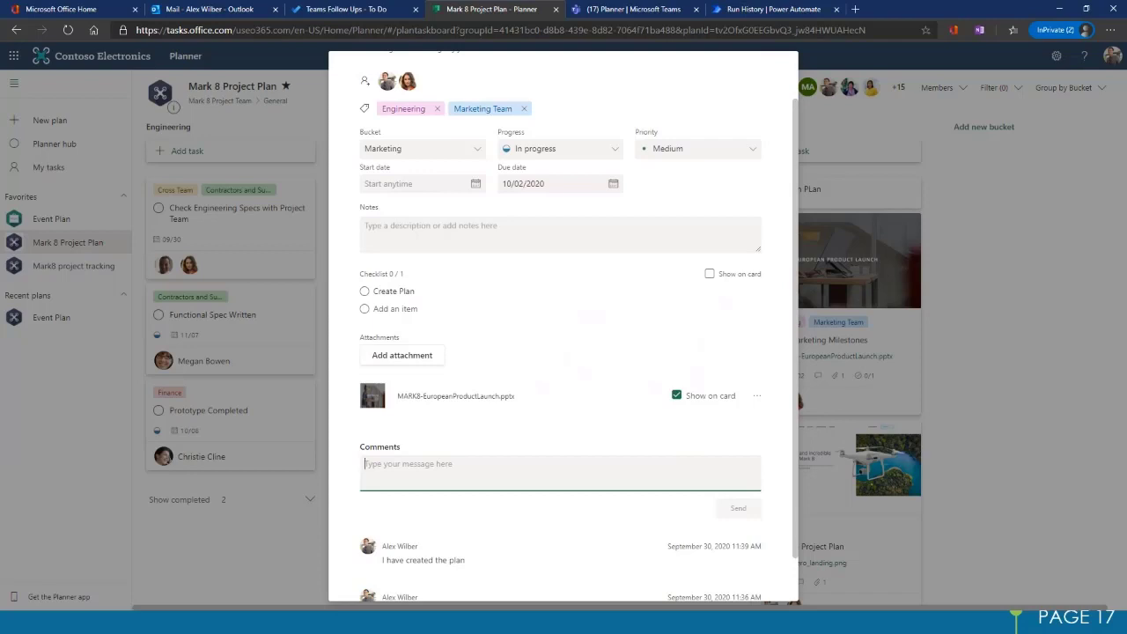
pyautogui.scroll(2, 732, 83)
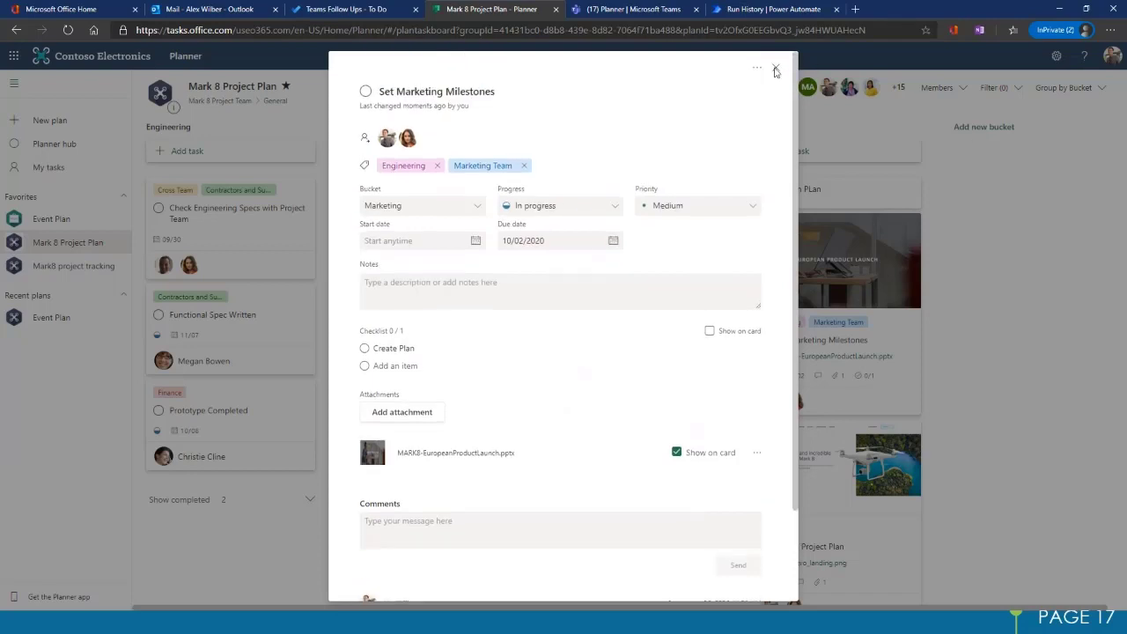
# Step: Close the Set Marketing Milestones task and open the My tasks board
pyautogui.click(776, 69)
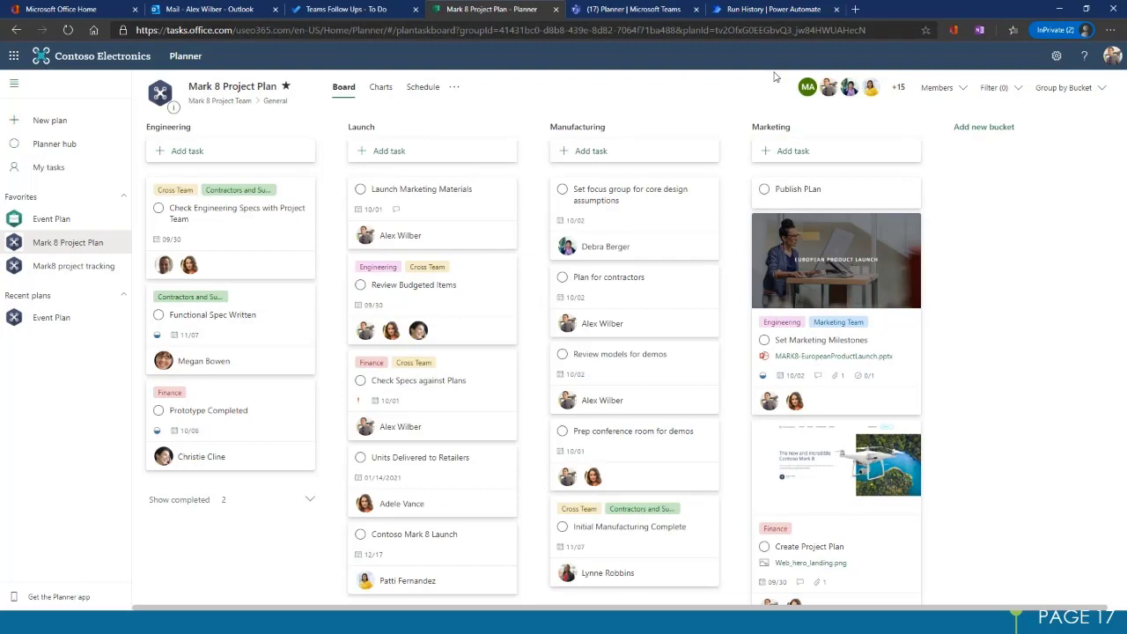
pyautogui.click(79, 173)
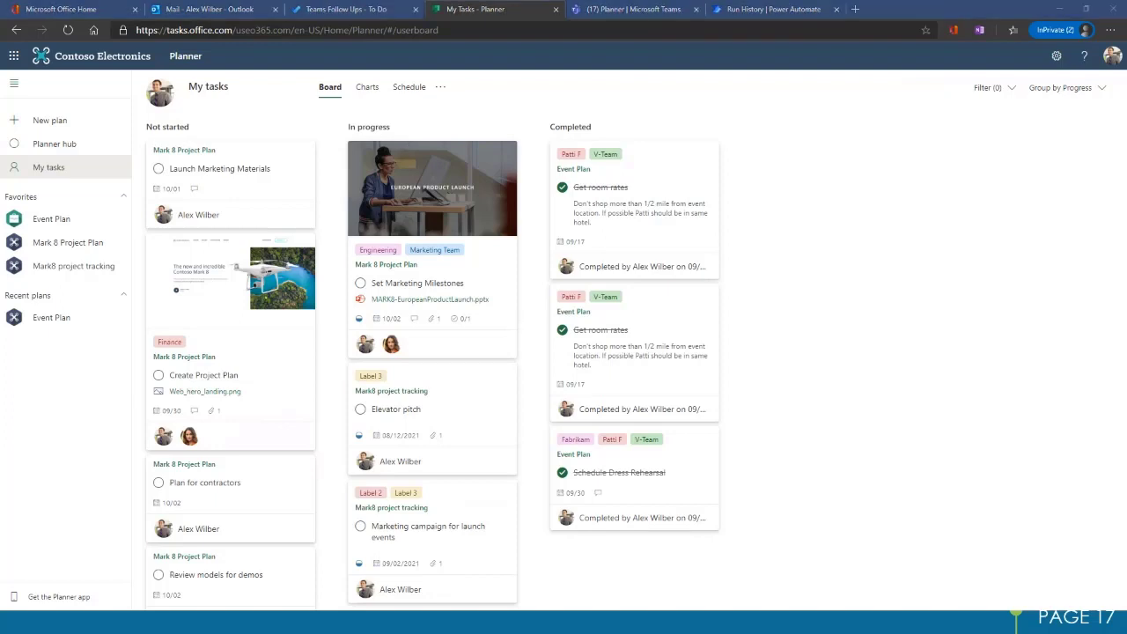
# Step: Switch to Outlook and read the Planner notification emails about the newly assigned task, tasks due today and late tasks
pyautogui.click(211, 9)
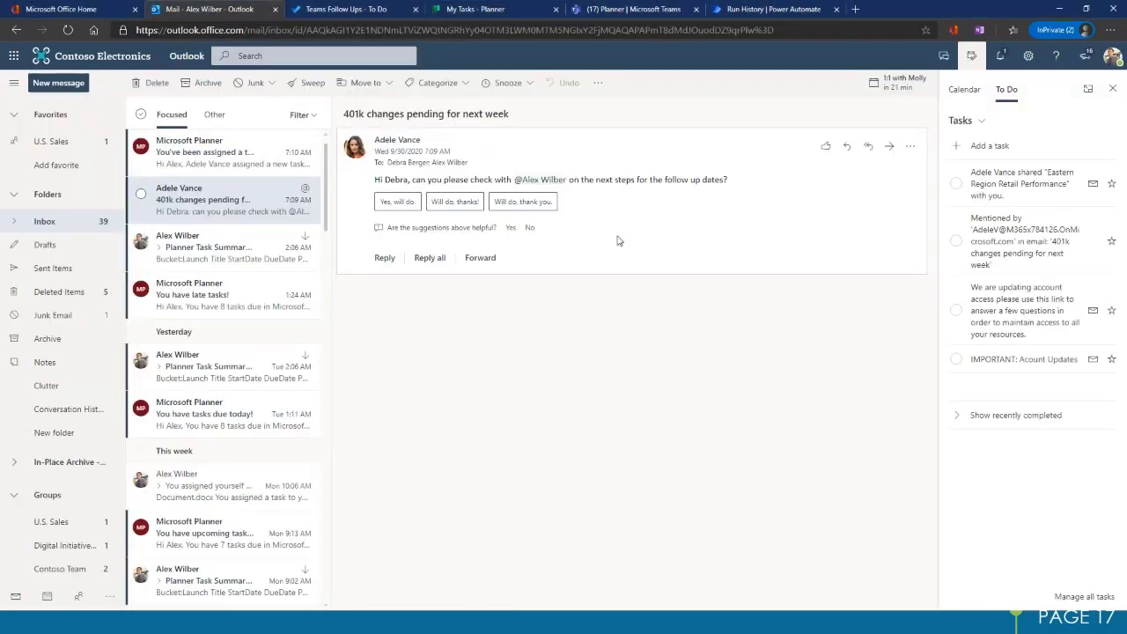
pyautogui.click(205, 161)
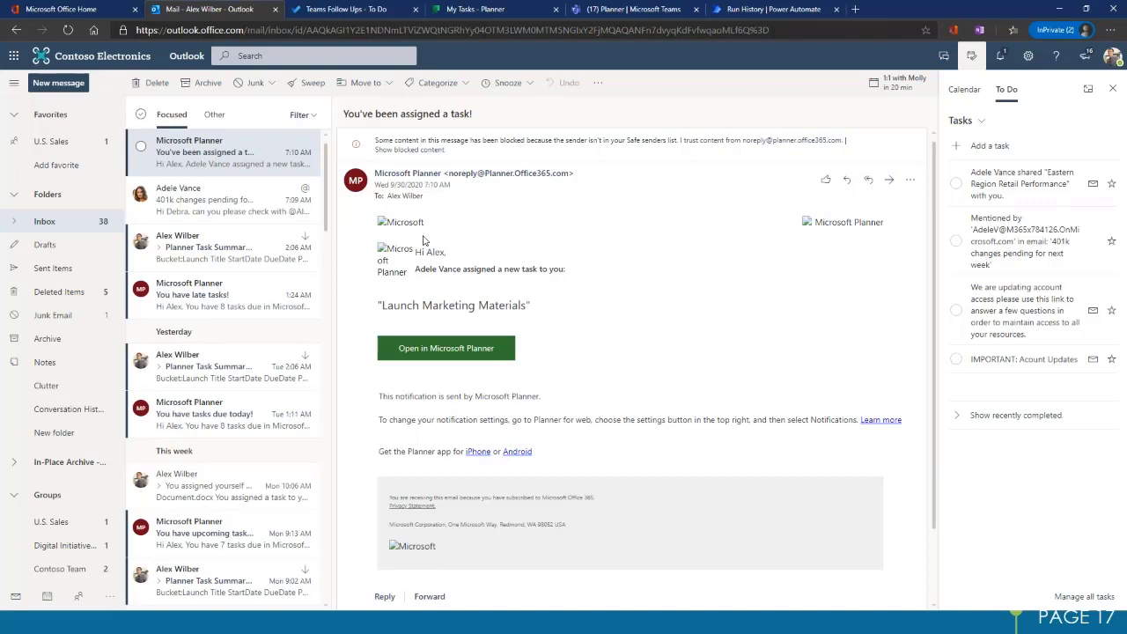
pyautogui.click(209, 423)
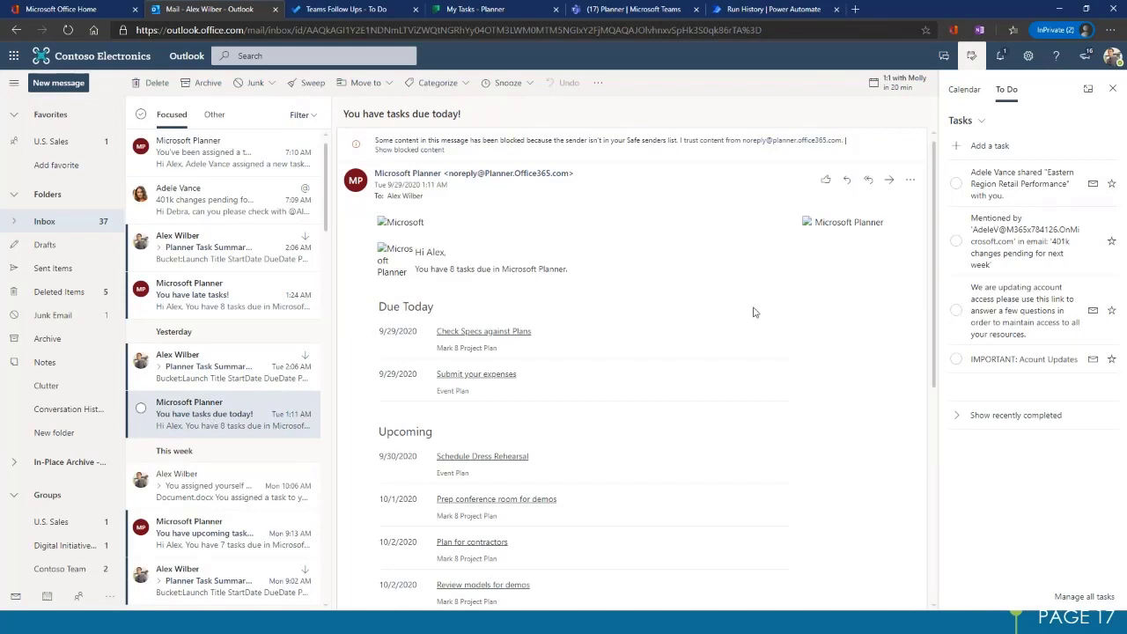
pyautogui.scroll(-3, 753, 312)
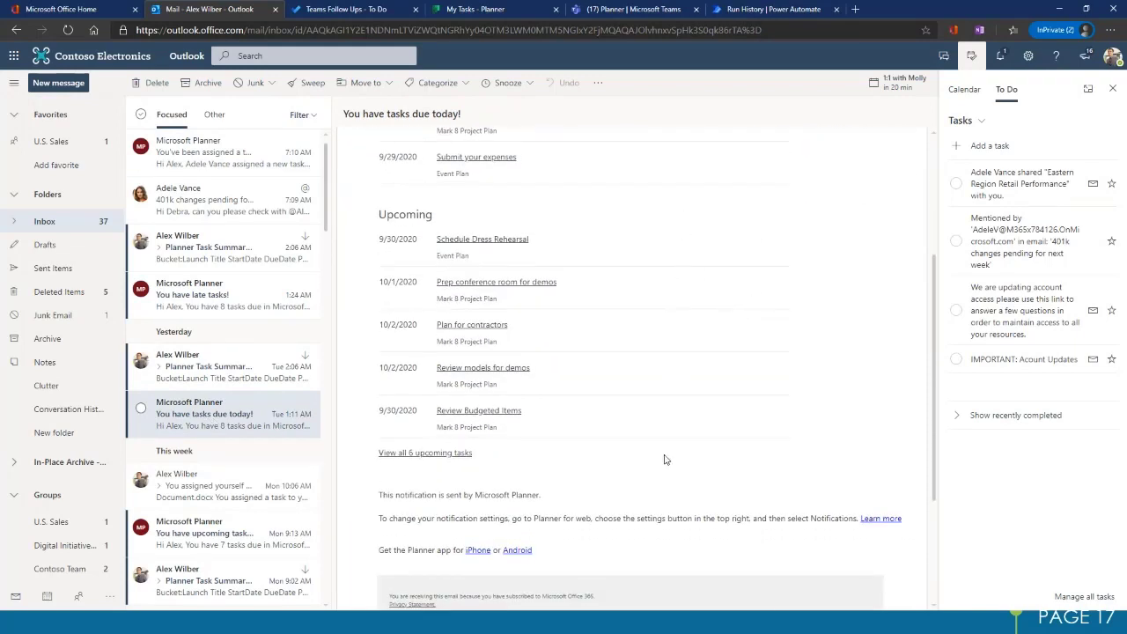
pyautogui.click(189, 293)
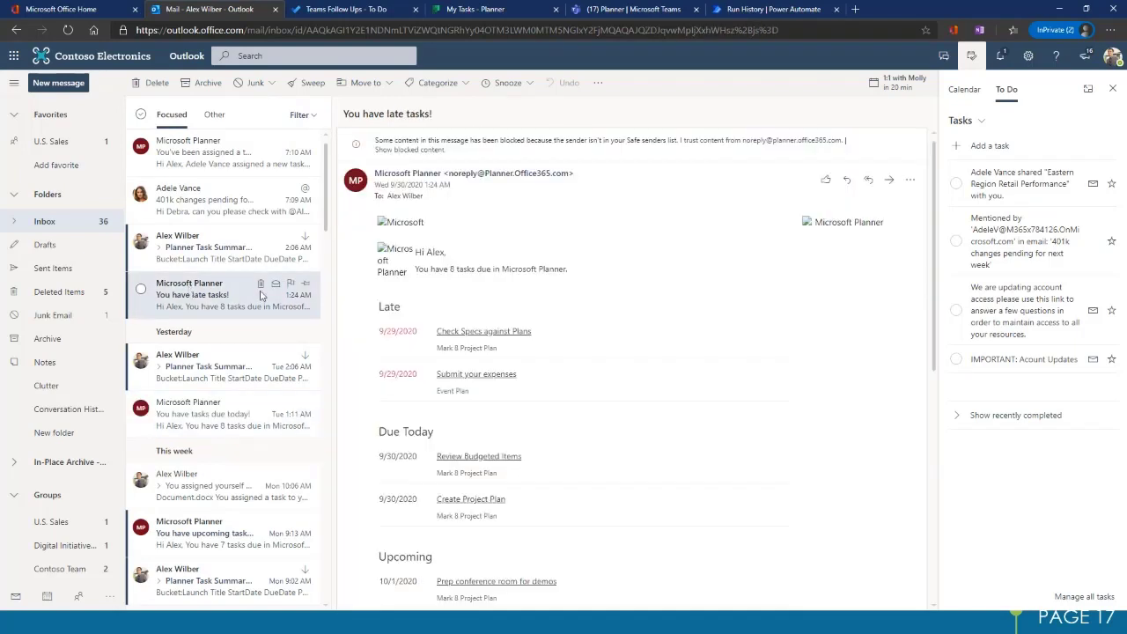
# Step: Switch to To Do and mark Create Project Plan as completed in the Planned list
pyautogui.click(370, 12)
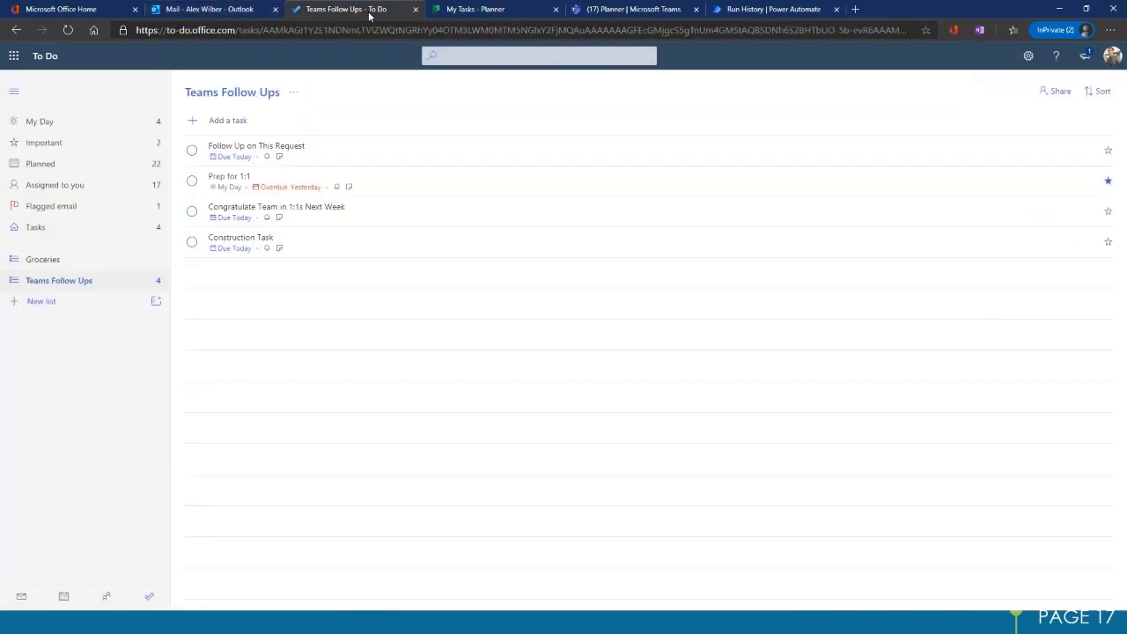
pyautogui.click(79, 164)
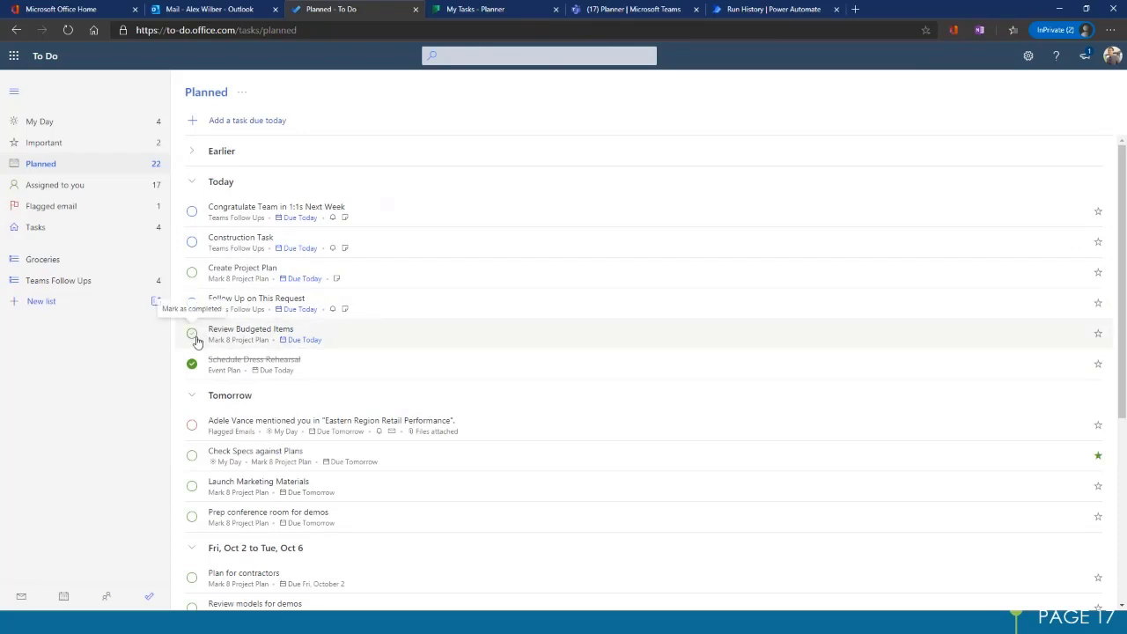
pyautogui.click(193, 274)
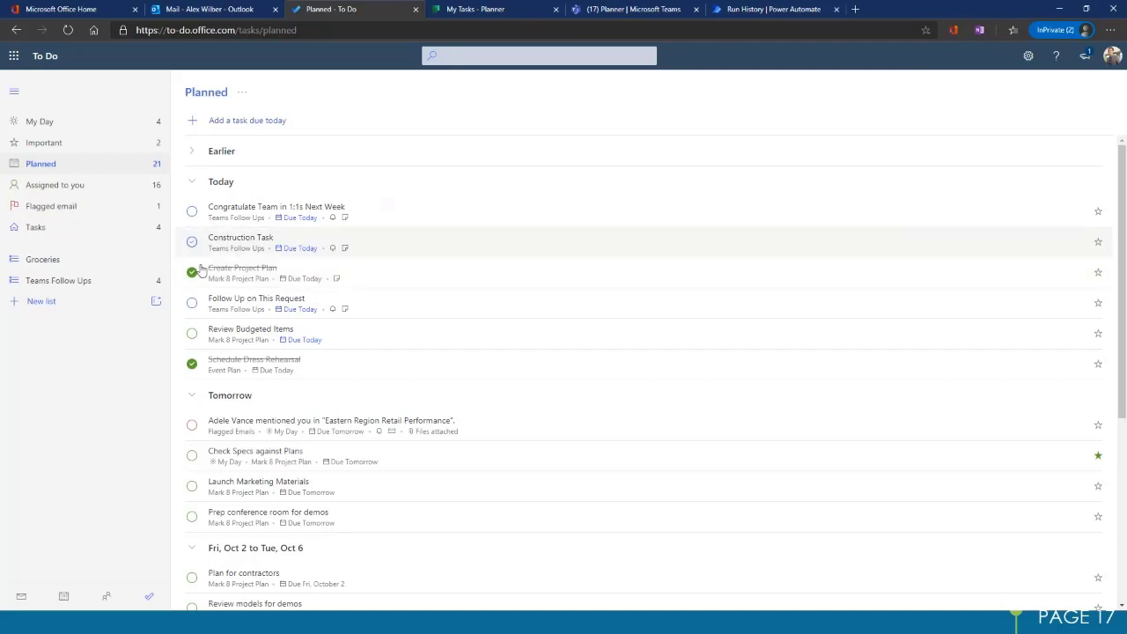
# Step: Switch to Microsoft Teams, find the Planner app, and compare its My tasks board with the one in Planner on the web
pyautogui.click(234, 12)
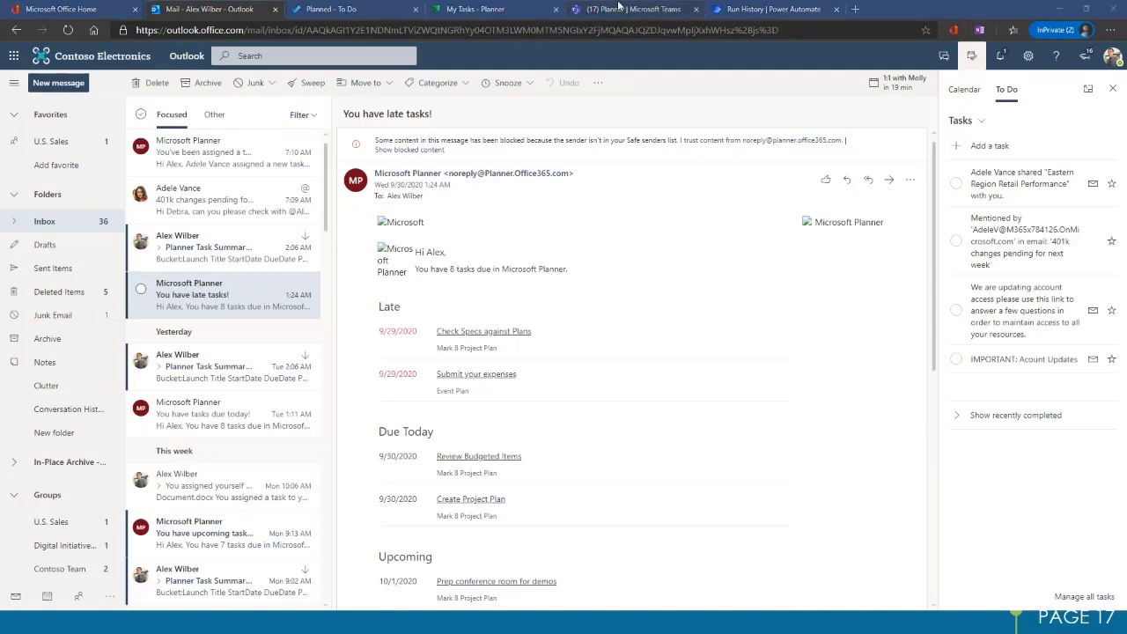
pyautogui.click(620, 7)
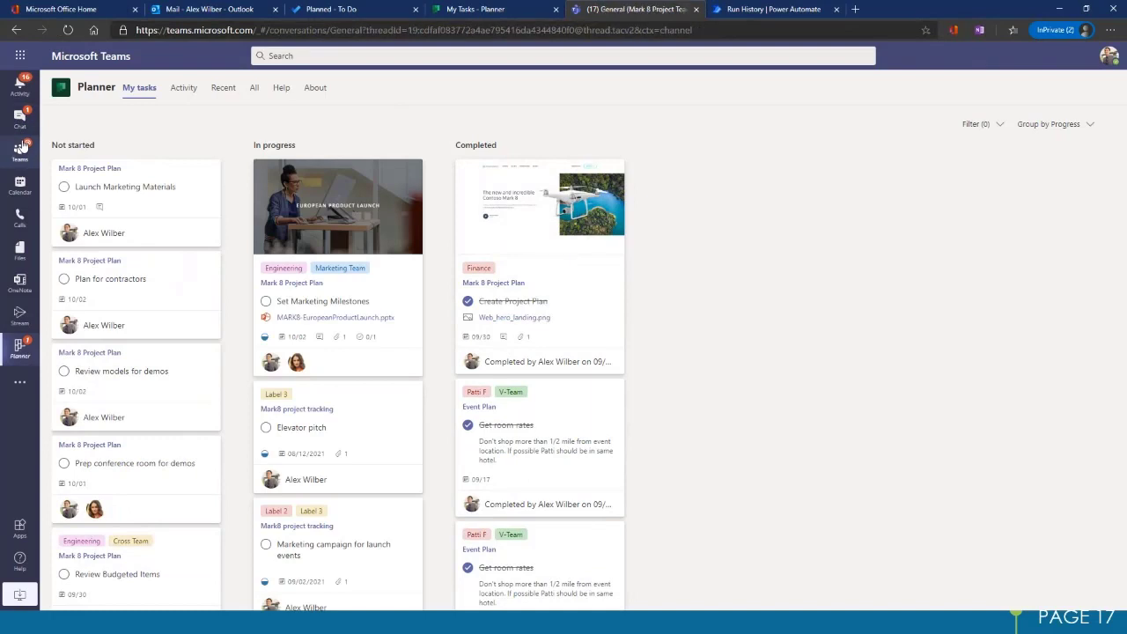
pyautogui.click(21, 148)
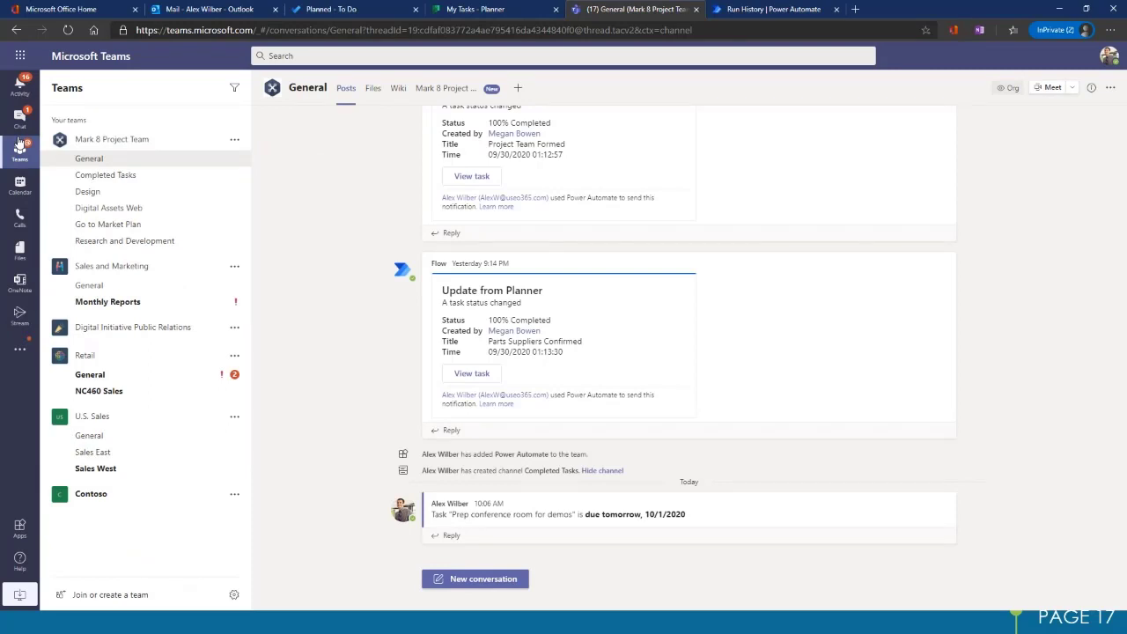
pyautogui.click(18, 352)
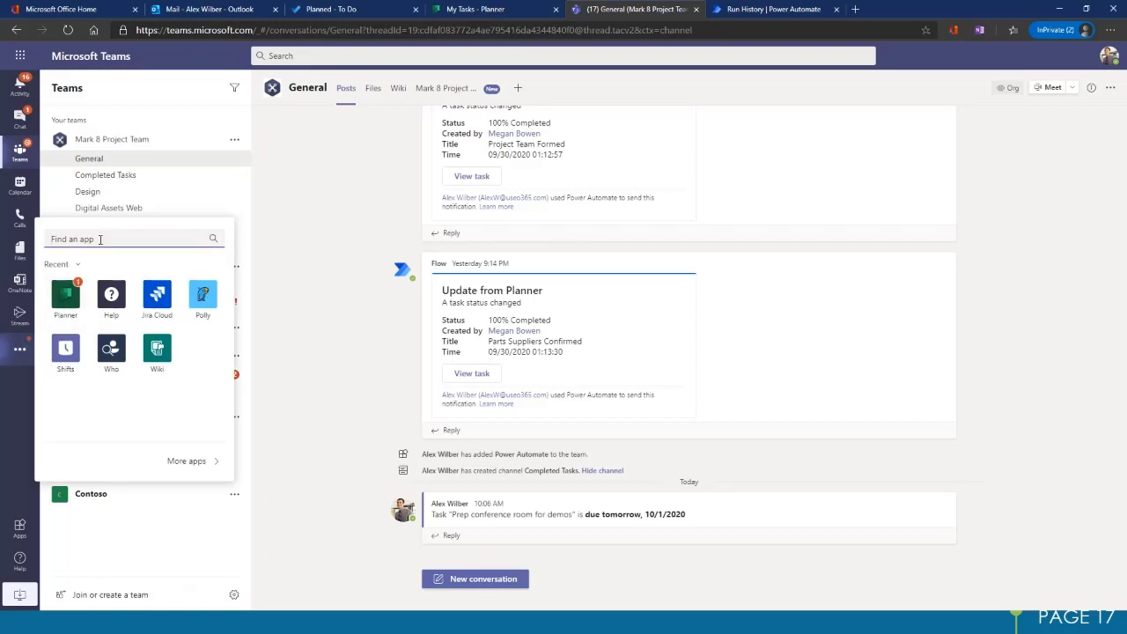
pyautogui.write('planner')
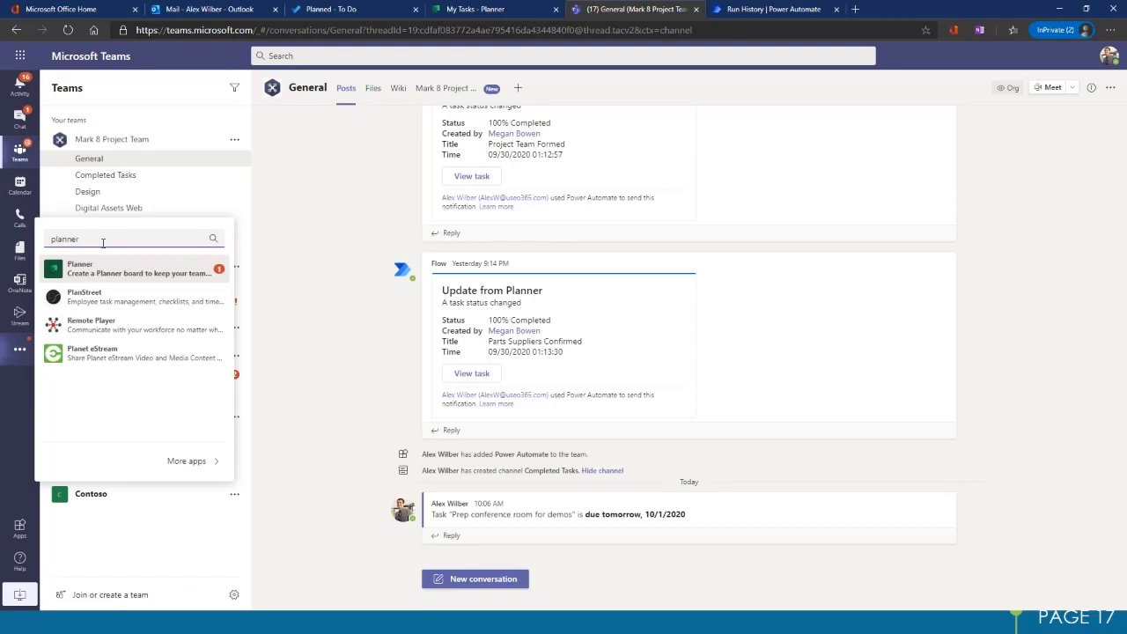
pyautogui.click(126, 277)
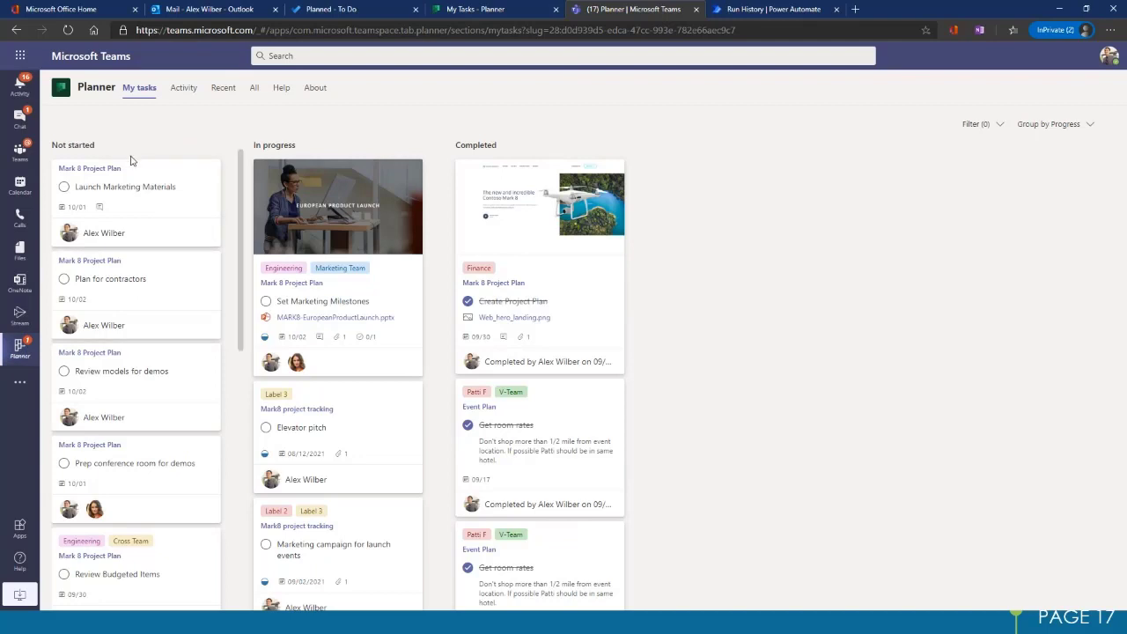
pyautogui.click(496, 13)
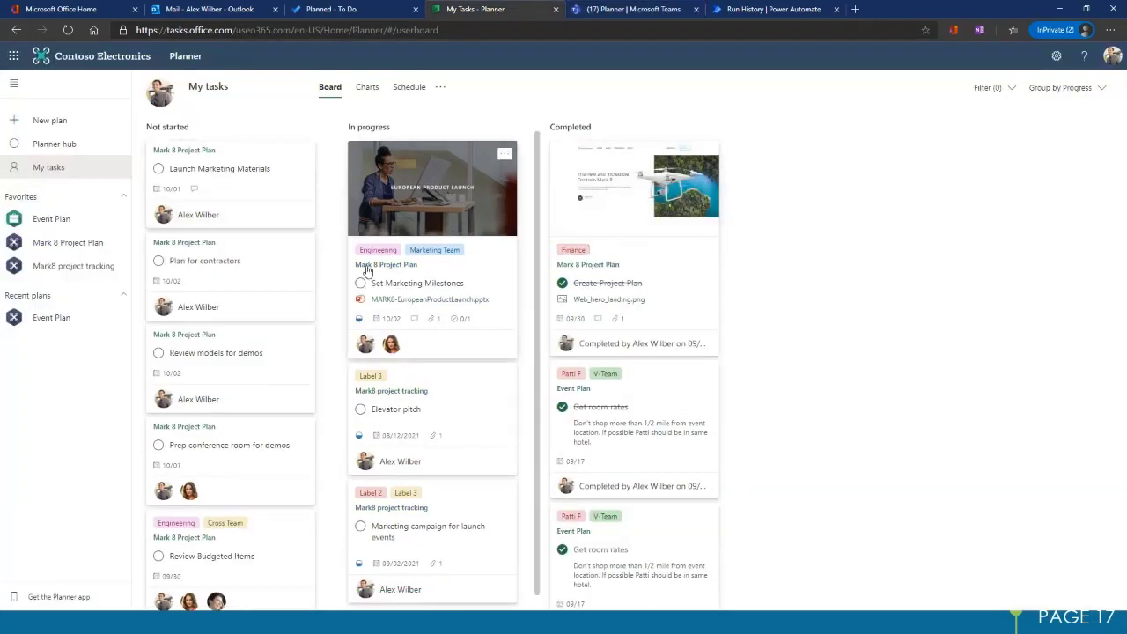
pyautogui.click(604, 9)
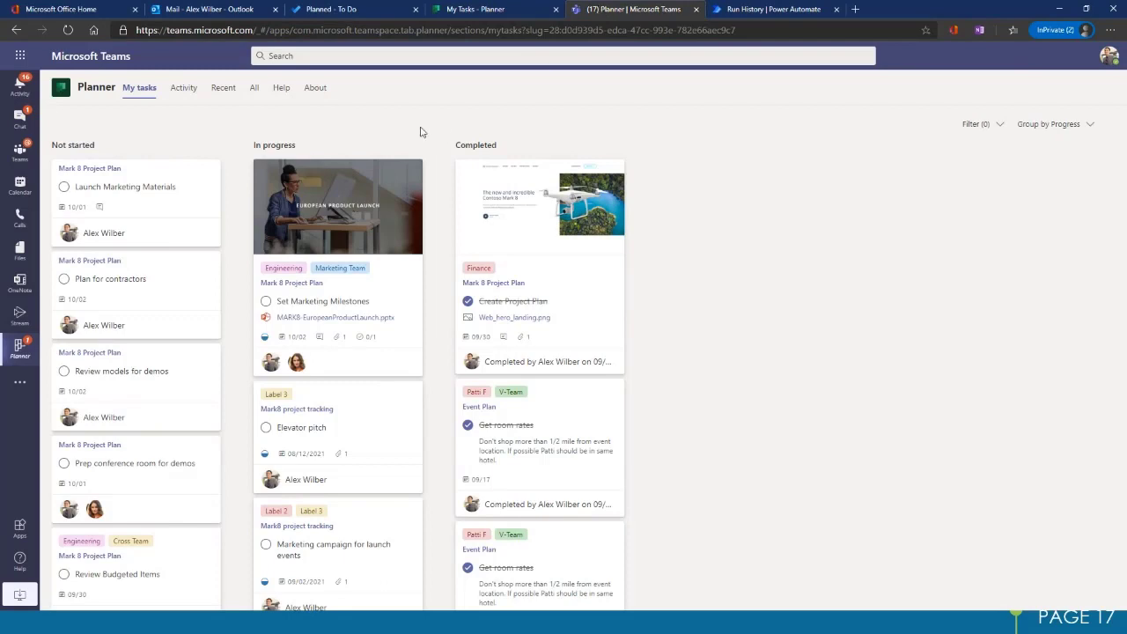
# Step: Open the Mark 8 Project Plan in the General channel of the Mark 8 Project Team
pyautogui.click(20, 151)
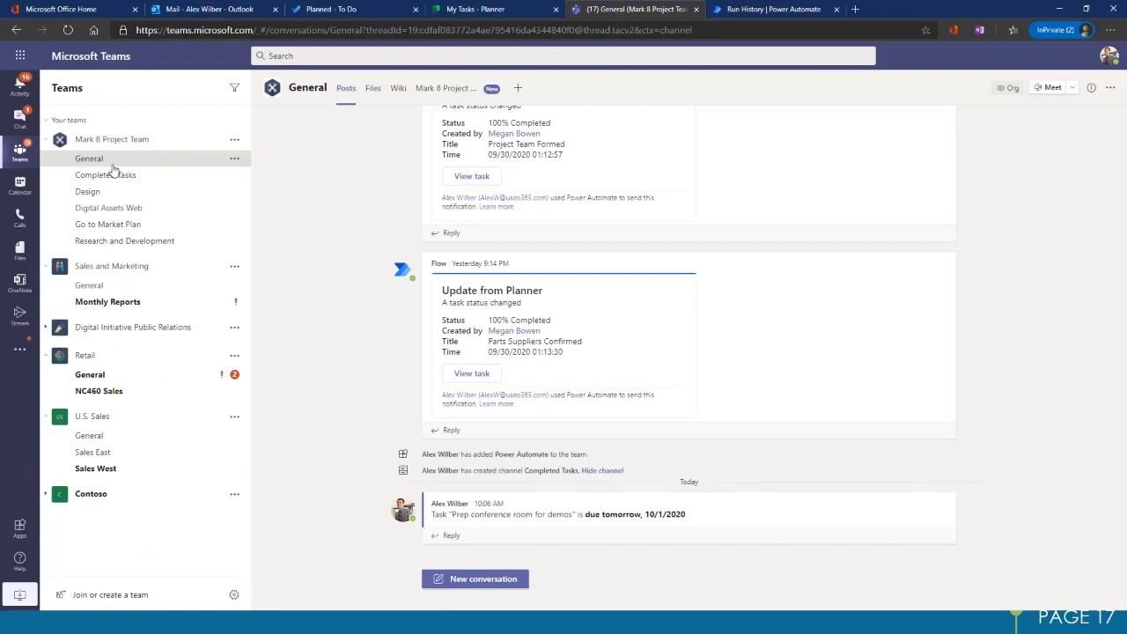
pyautogui.click(451, 91)
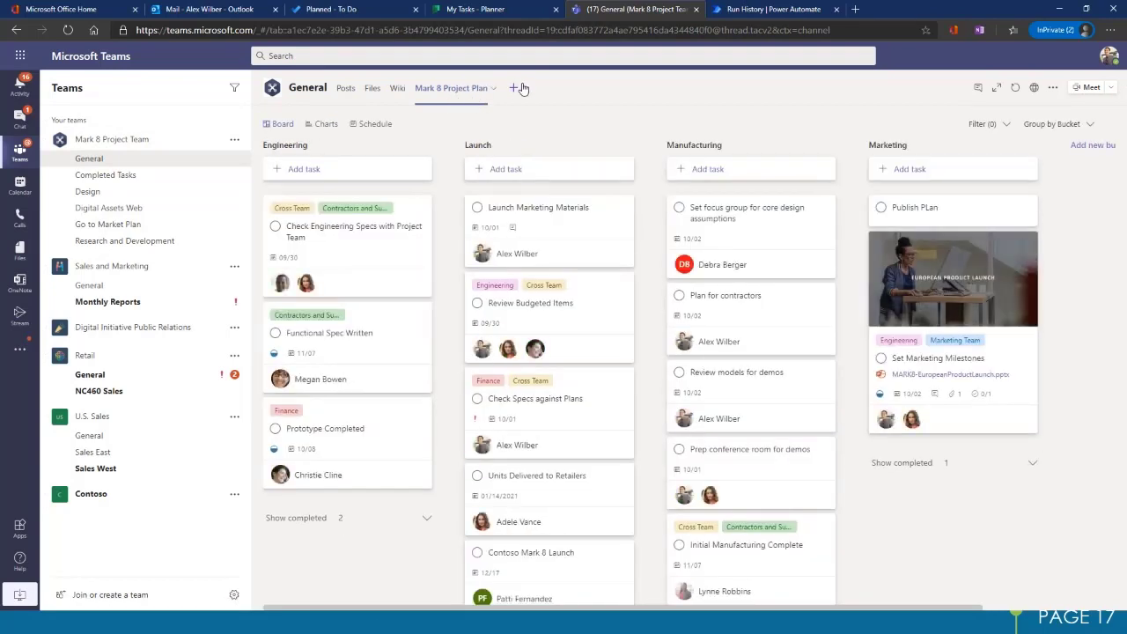
# Step: Look through the existing plans offered for a new Planner tab in the General channel, and close the dialog without adding one
pyautogui.click(516, 90)
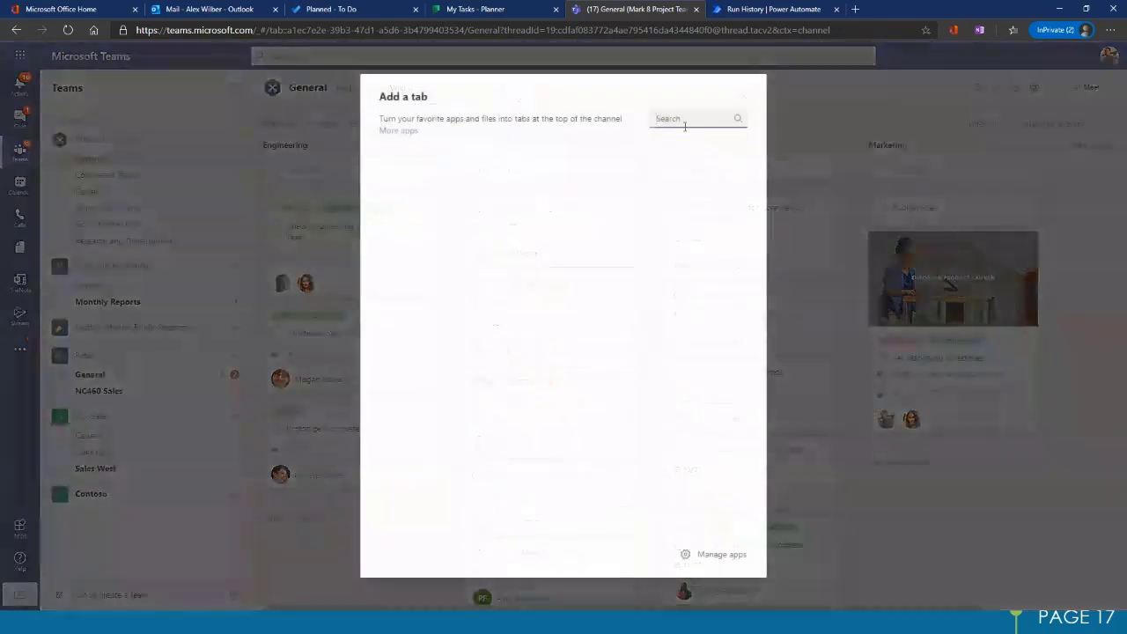
pyautogui.write('plann')
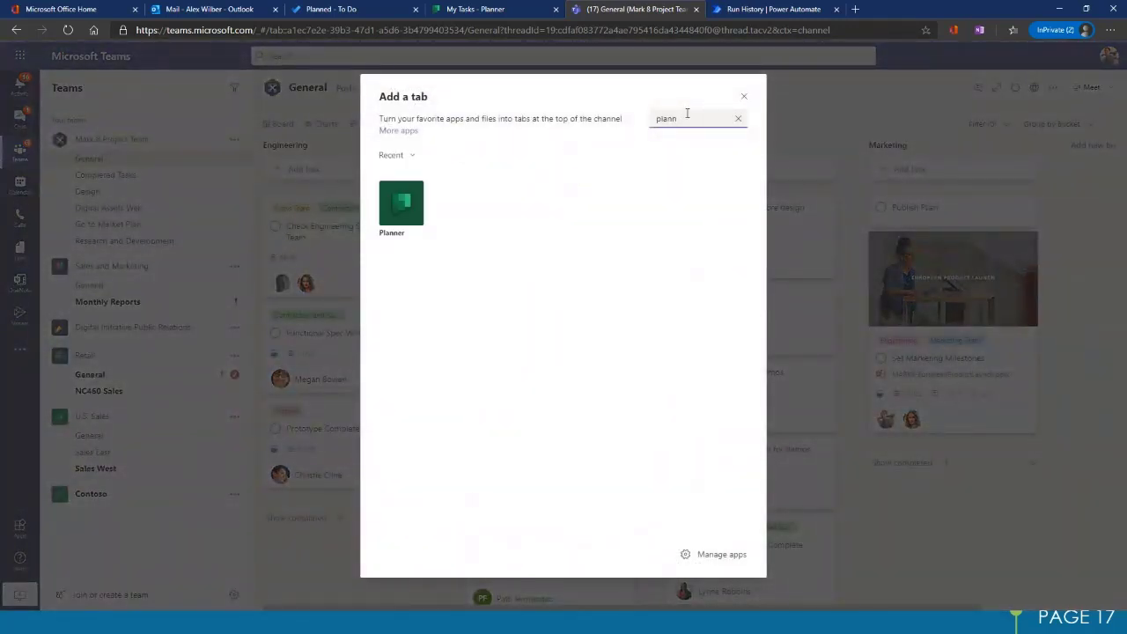
pyautogui.click(413, 212)
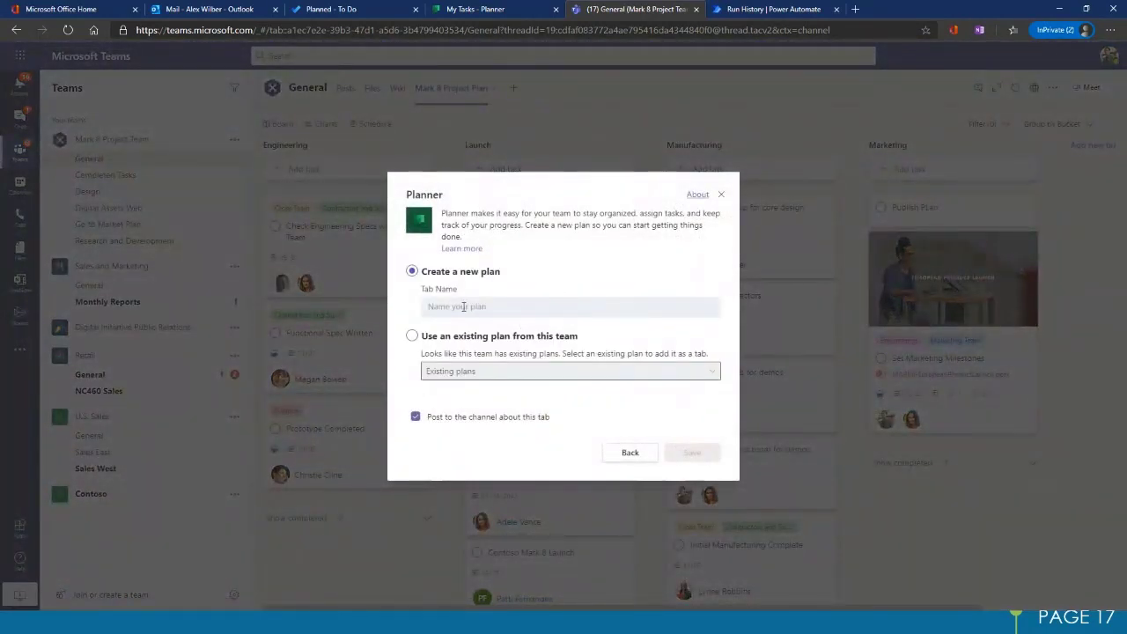
pyautogui.click(412, 337)
pyautogui.click(710, 371)
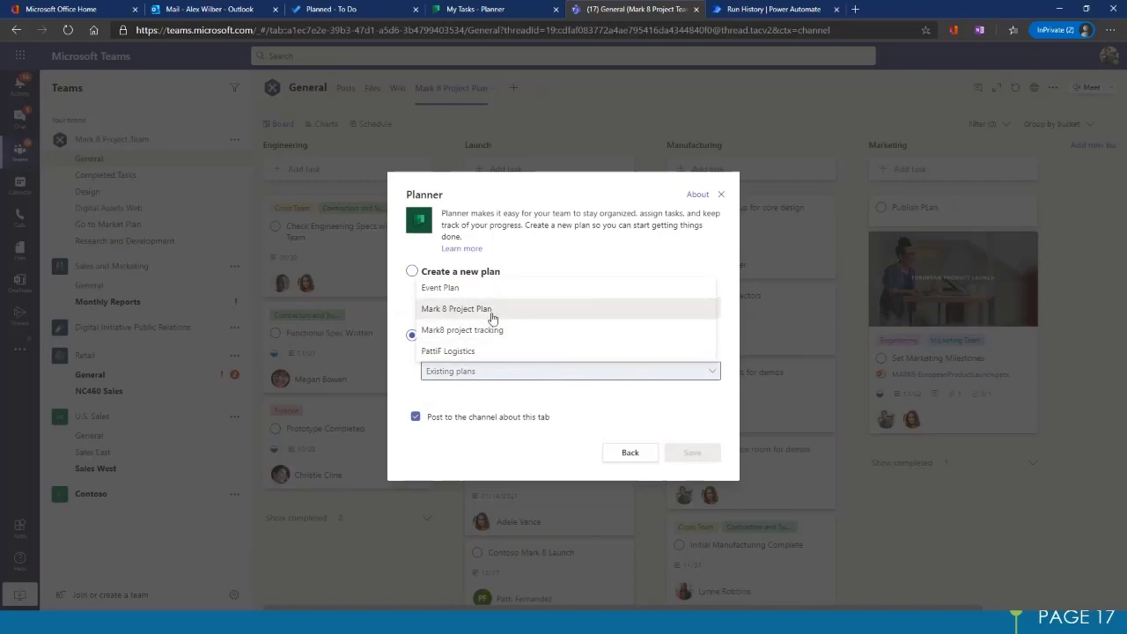
pyautogui.click(721, 196)
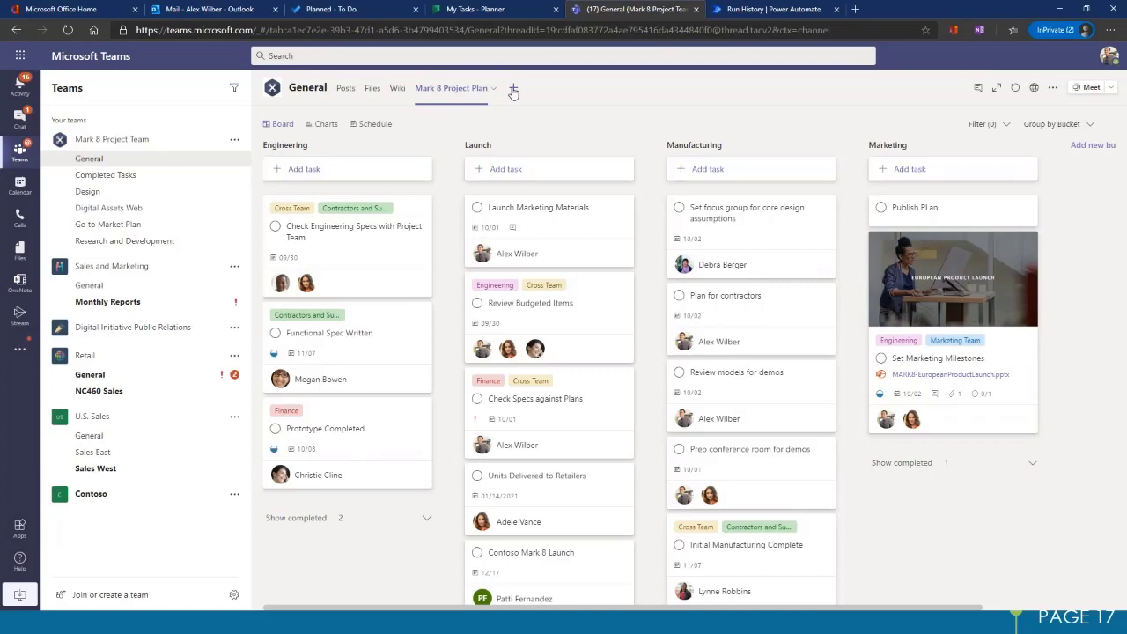
# Step: Mark the Launch Marketing Materials task in the Launch bucket as complete and return to the General channel's posts
pyautogui.click(478, 210)
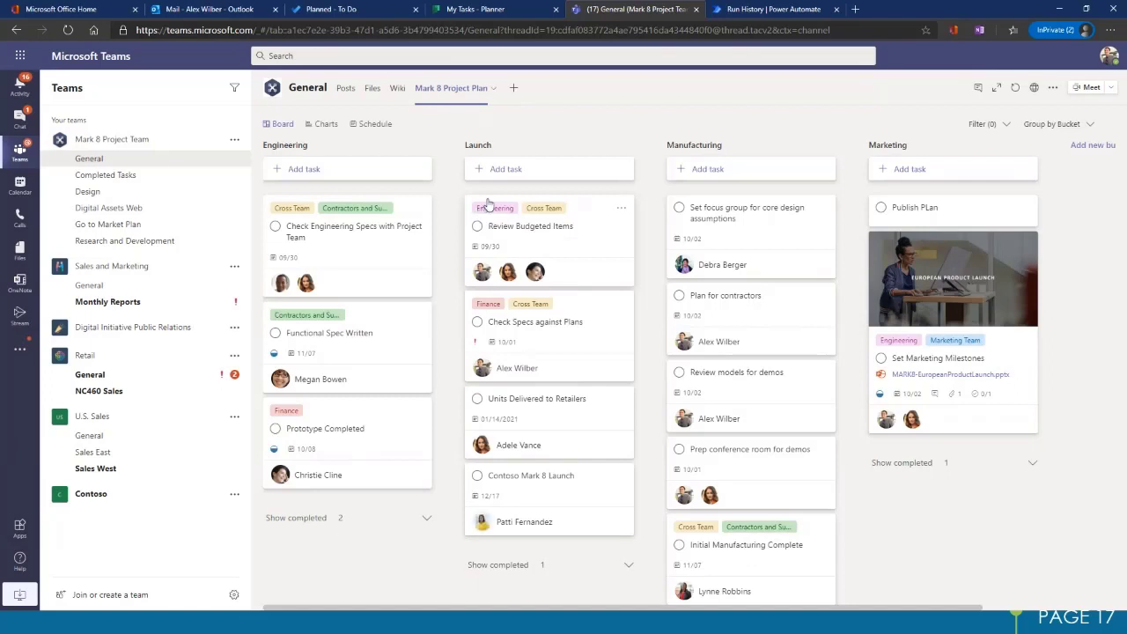
pyautogui.click(346, 89)
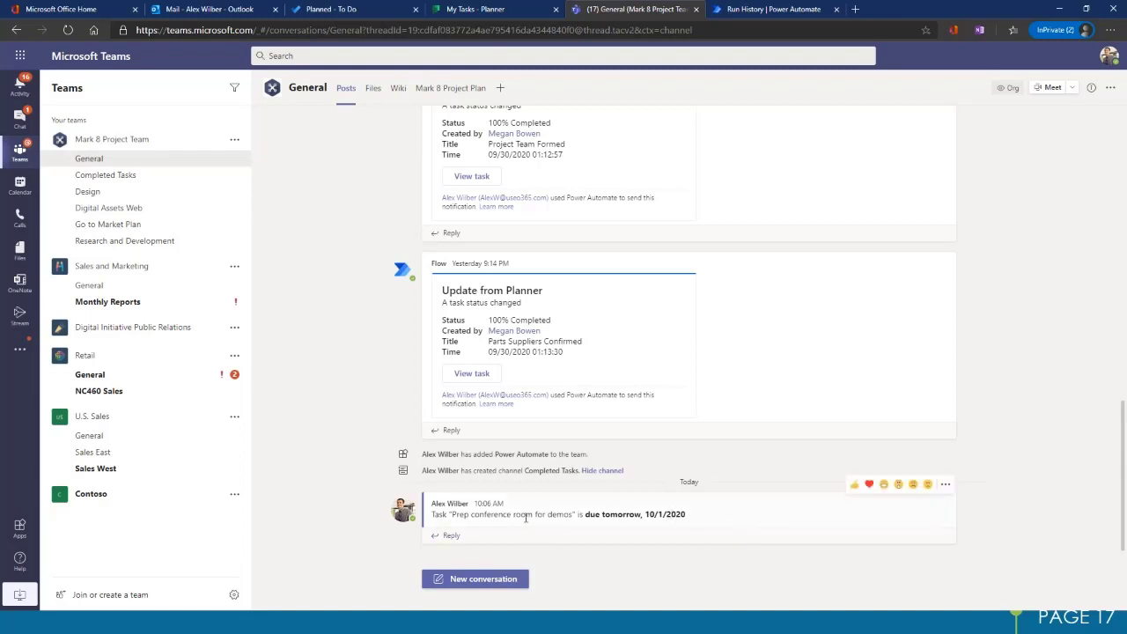
# Step: Switch to Power Automate to view the list of own flows, and return to Teams to review the Planner update posts
pyautogui.click(742, 10)
pyautogui.click(58, 165)
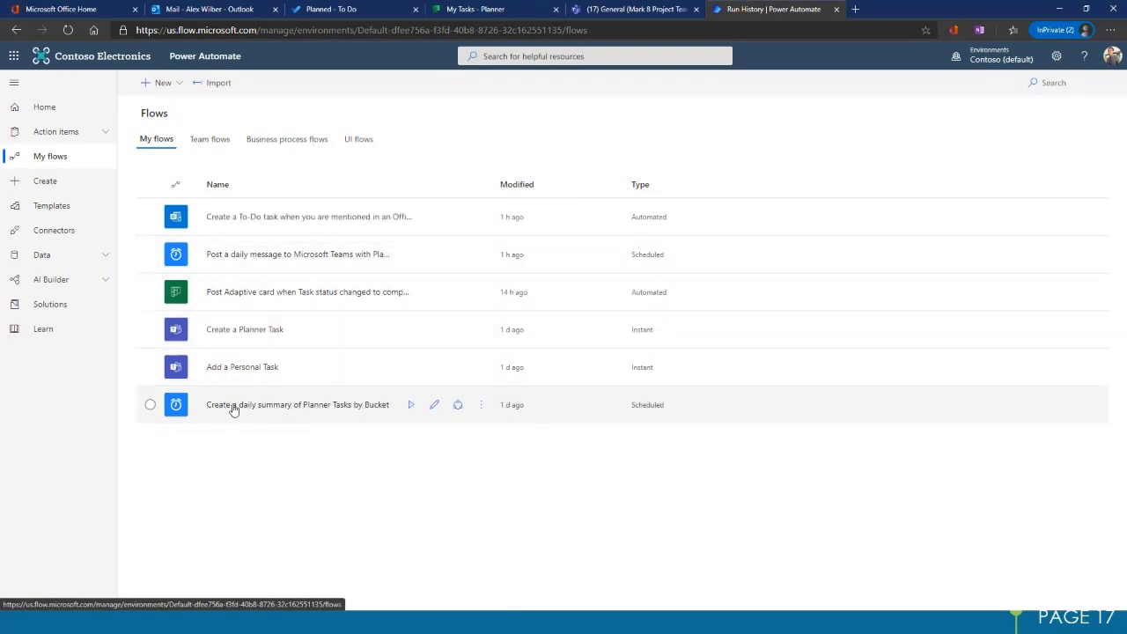
pyautogui.click(628, 12)
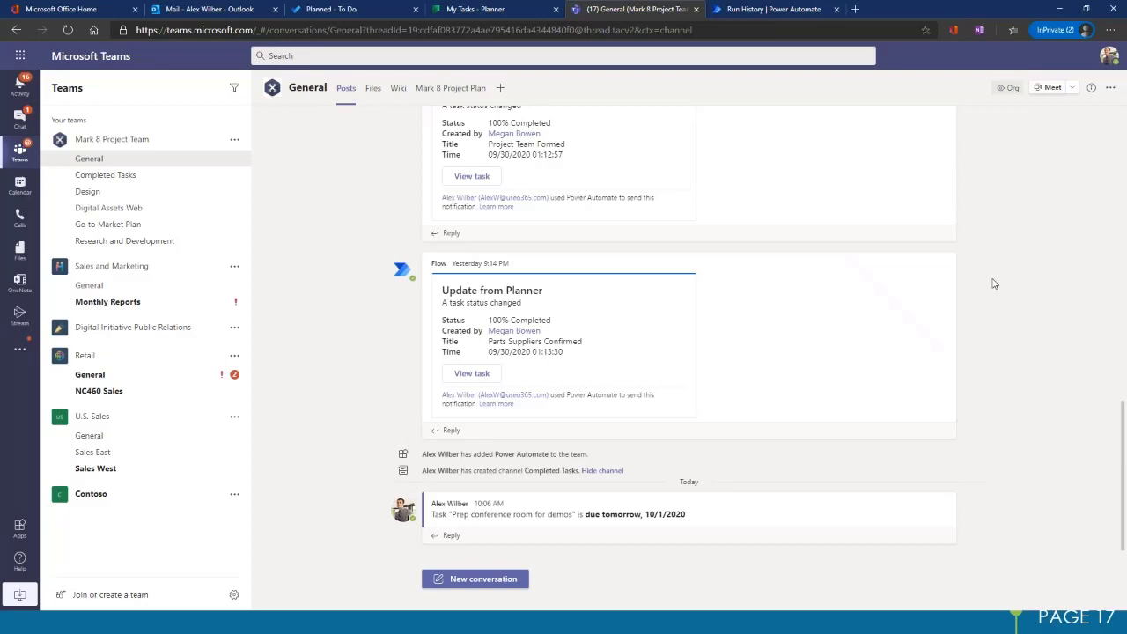
pyautogui.scroll(3, 994, 284)
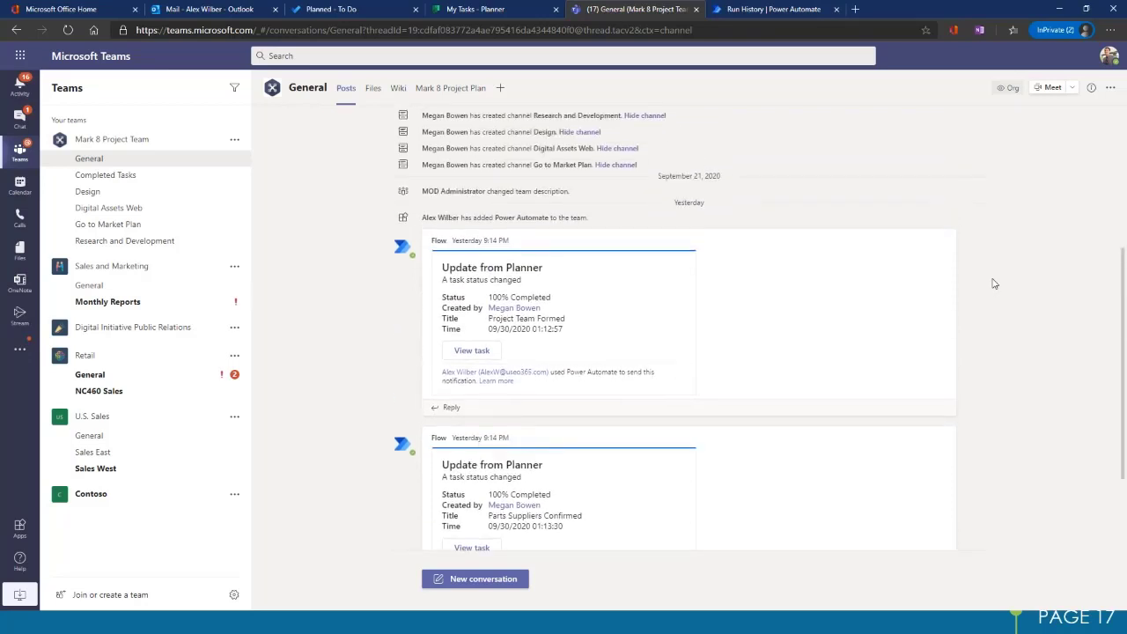
# Step: Open the Design channel of the Mark 8 Project Team and start adding a personal task from the Usability Testing post
pyautogui.click(92, 191)
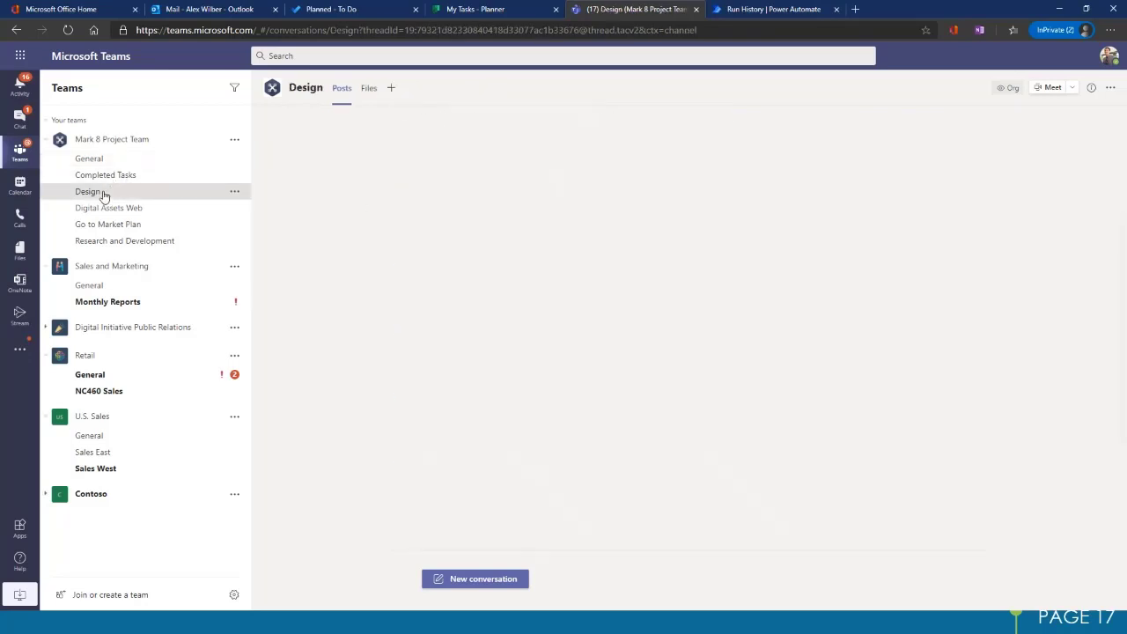
pyautogui.scroll(3, 529, 277)
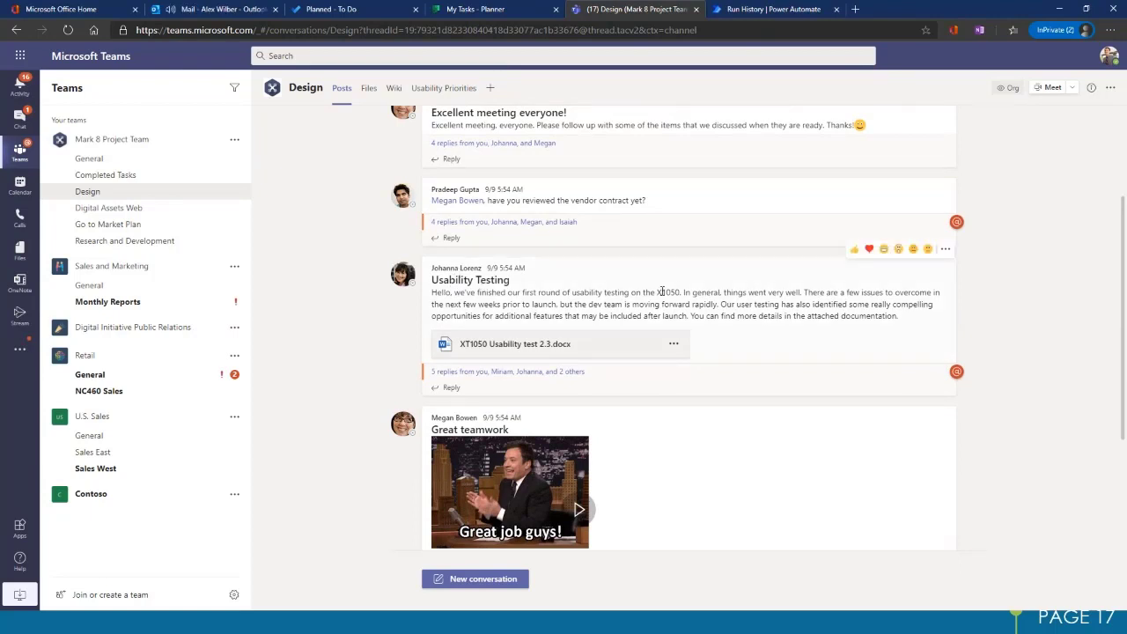
pyautogui.click(946, 250)
pyautogui.moveTo(938, 387)
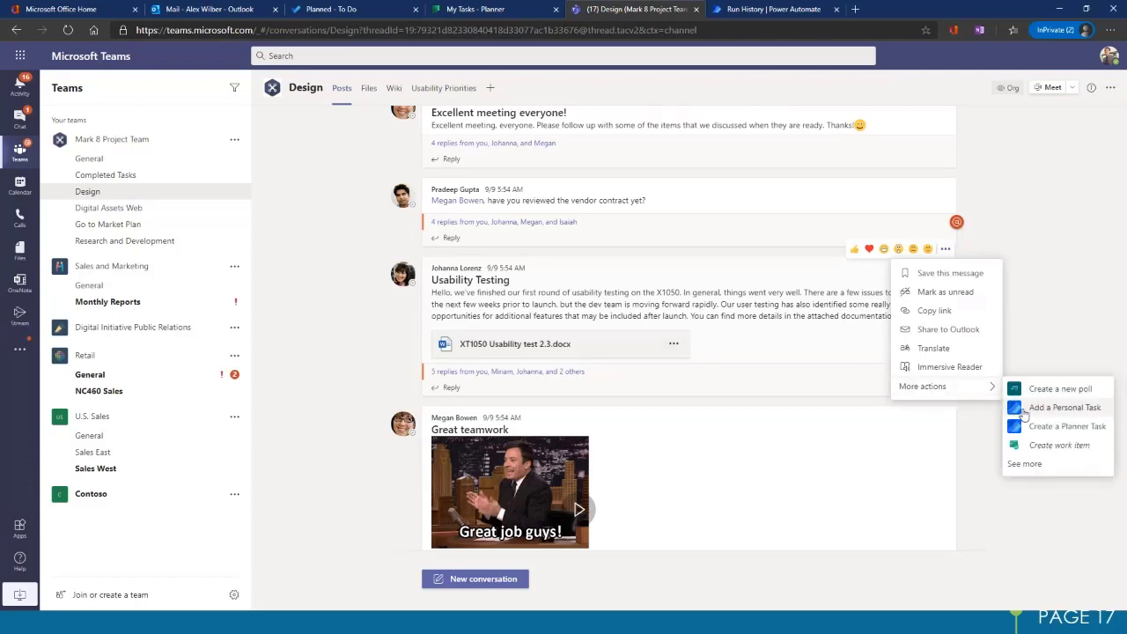
pyautogui.click(1024, 412)
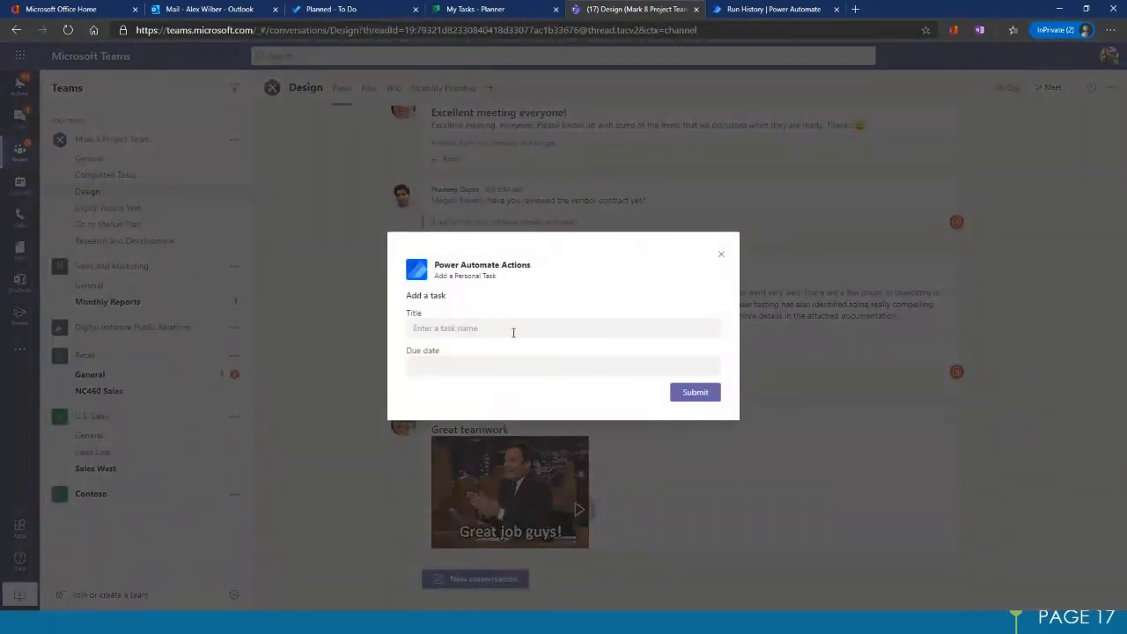
# Step: Title the personal task "Usability Study", set its due date to Oct 1, 2020, and submit it
pyautogui.click(509, 331)
pyautogui.write('Usa')
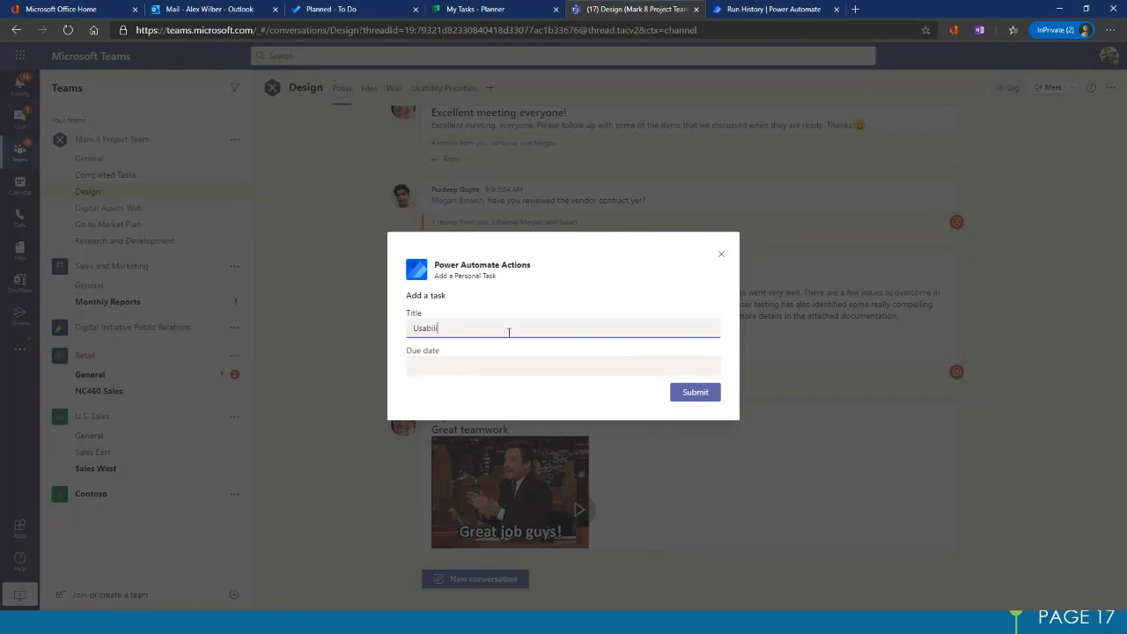
pyautogui.write('bility Study')
pyautogui.press('Tab')
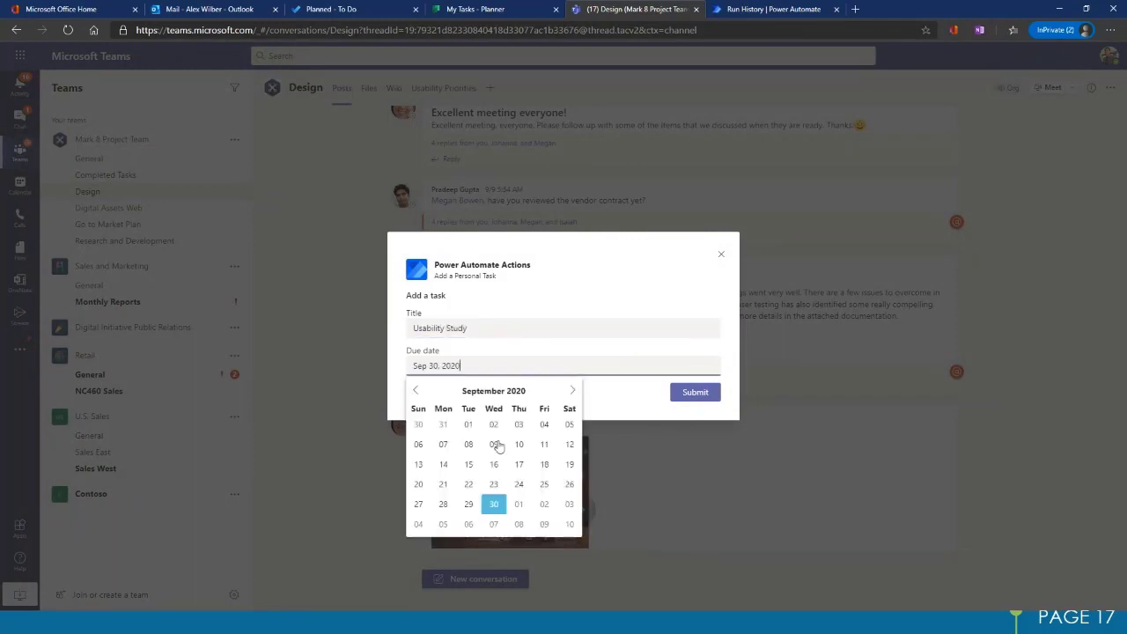
pyautogui.click(519, 505)
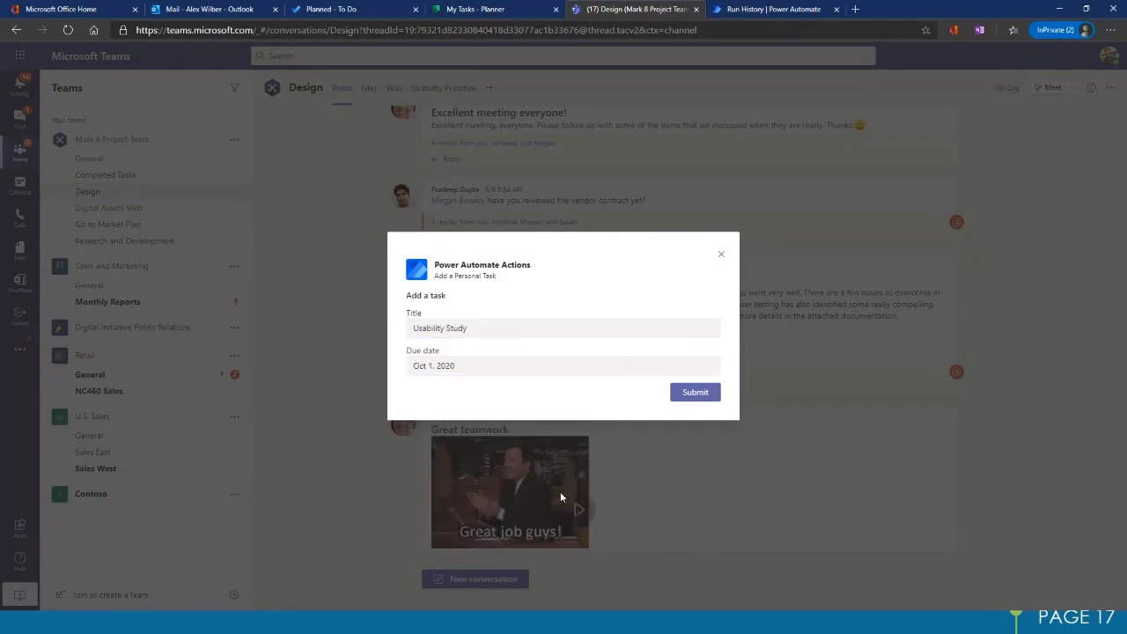
pyautogui.click(695, 395)
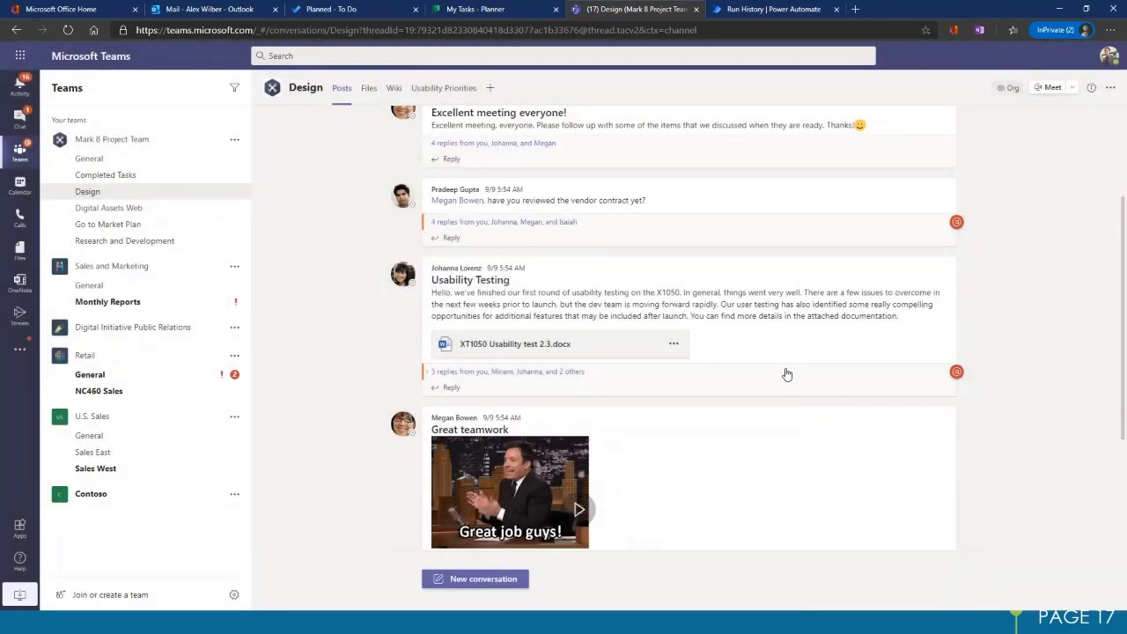
# Step: Check the Teams Follow Ups list in To Do for the new task and review the Add a Personal Task flow's run history in Power Automate
pyautogui.click(331, 9)
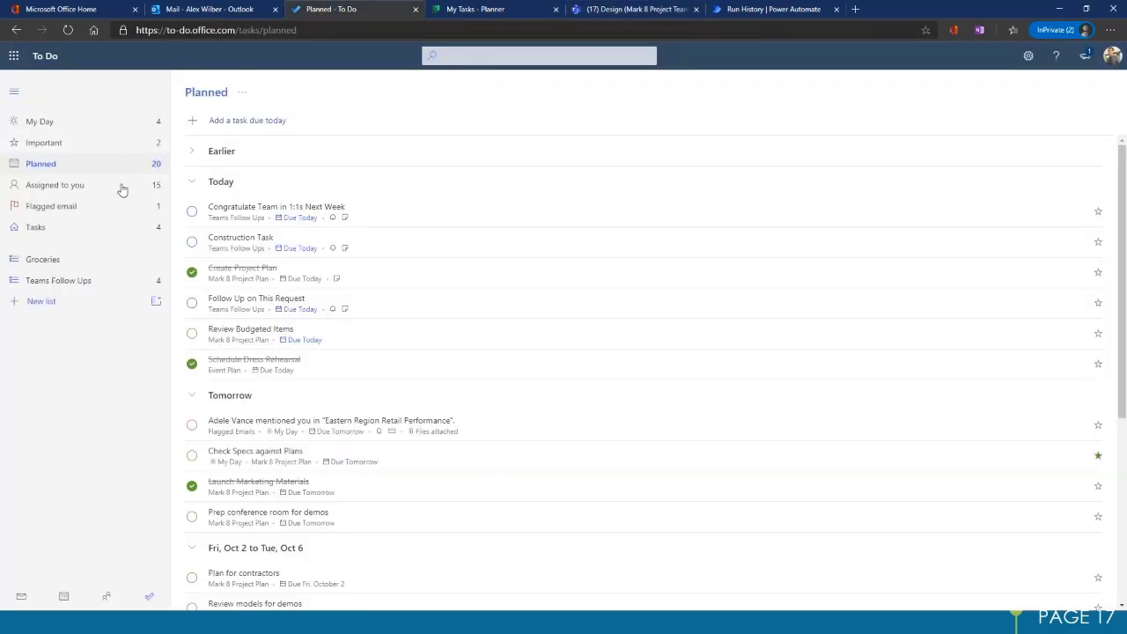
pyautogui.click(78, 283)
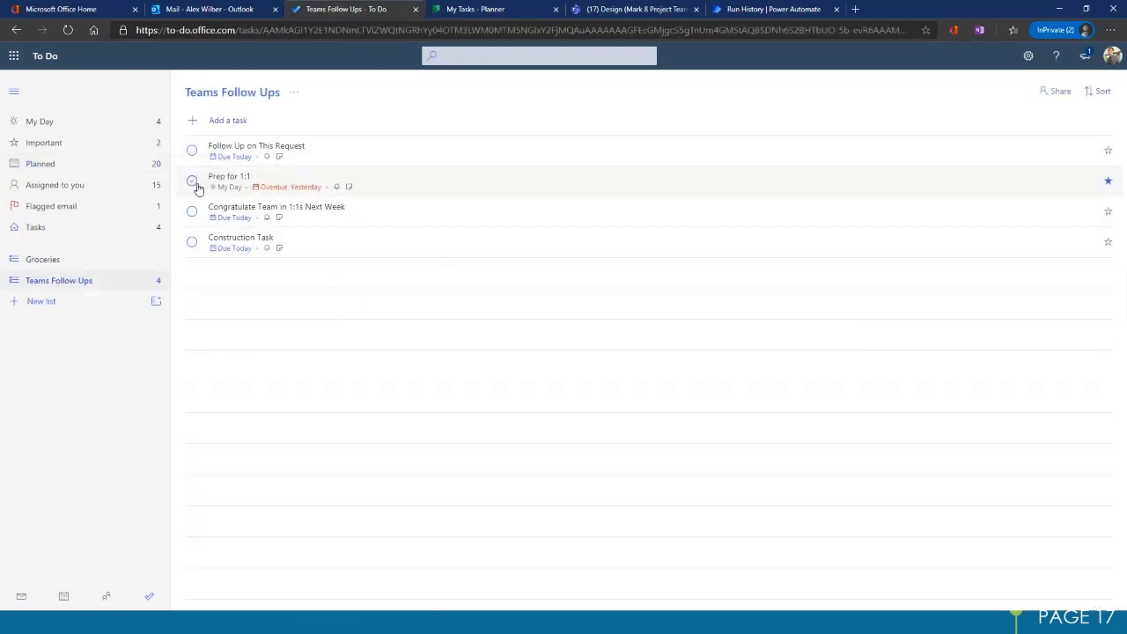
pyautogui.click(729, 10)
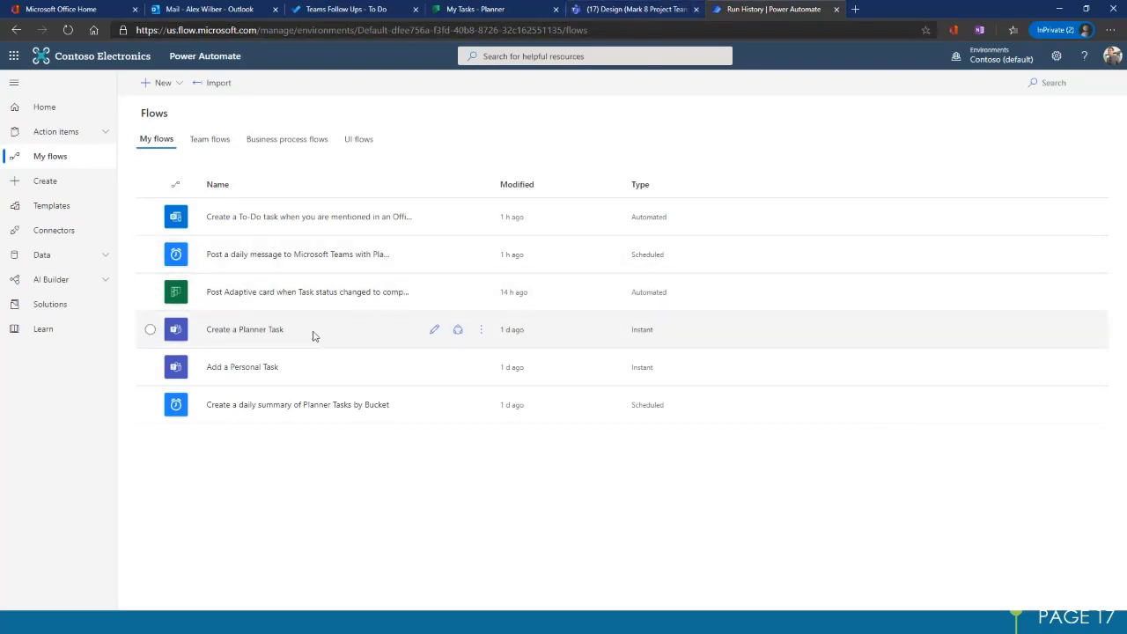
pyautogui.click(243, 368)
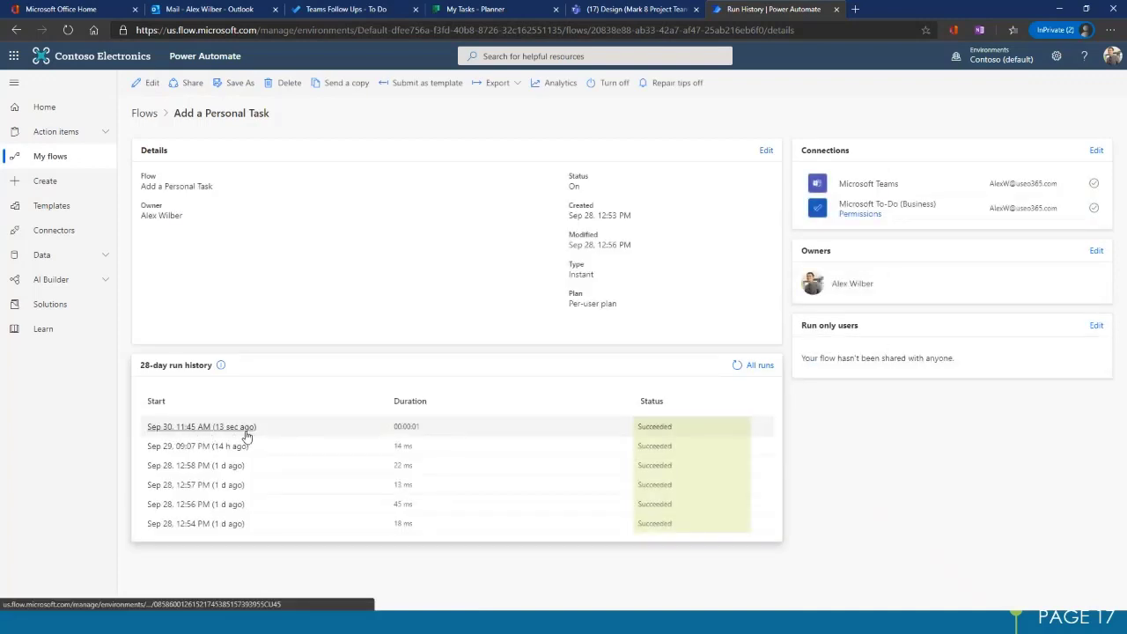
pyautogui.click(344, 12)
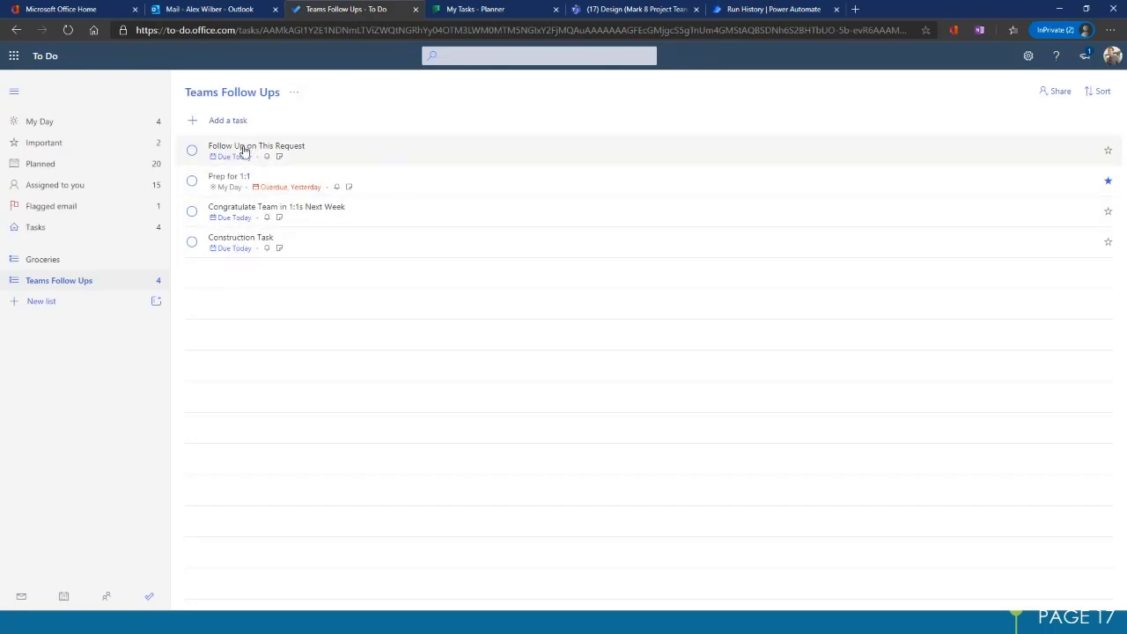
pyautogui.click(37, 228)
pyautogui.click(64, 283)
# Step: Open the Follow Up on This Request task and follow its message link to the Teams web app, declining the desktop app
pyautogui.click(403, 156)
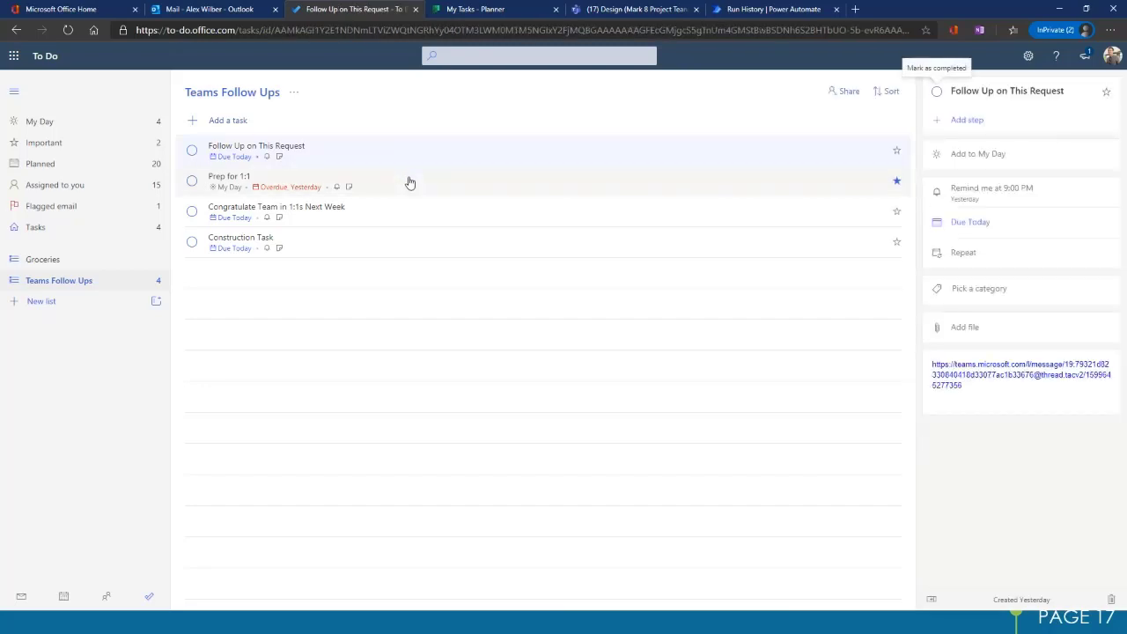
pyautogui.click(958, 384)
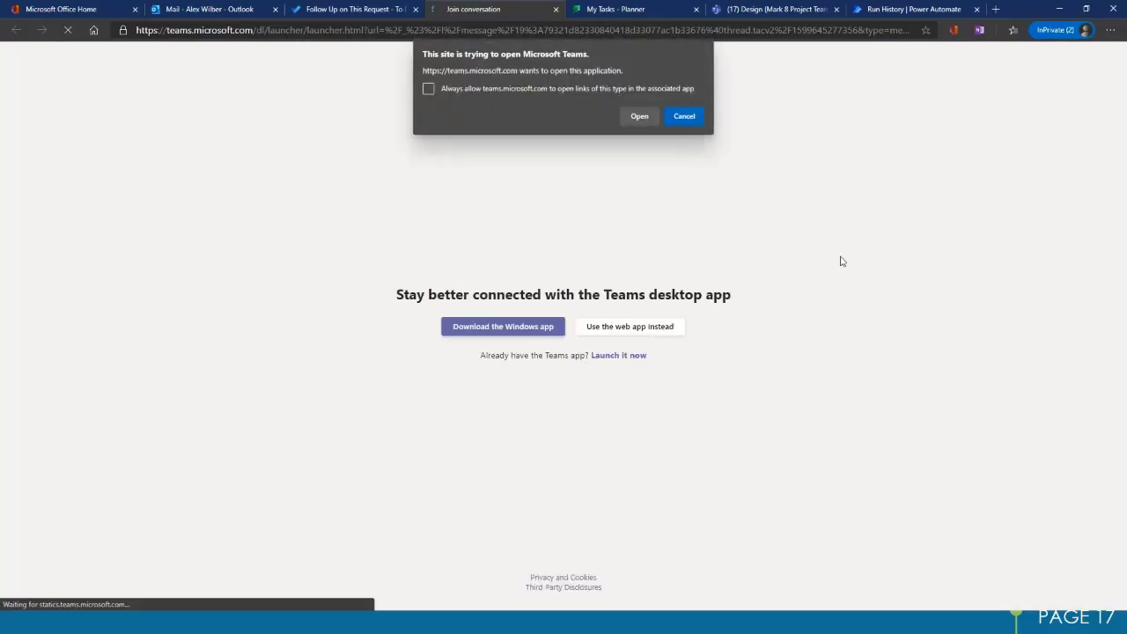
pyautogui.click(683, 117)
pyautogui.click(639, 379)
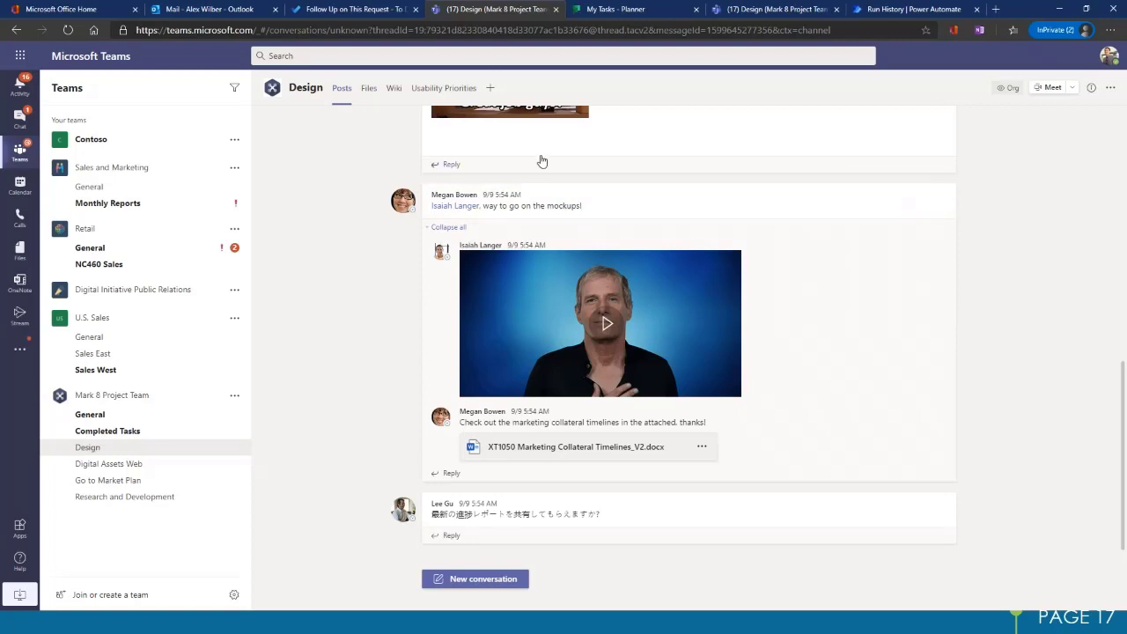
# Step: Return to To Do, open the Usability Study task in Teams Follow Ups, and select the whole message link in its note
pyautogui.click(355, 9)
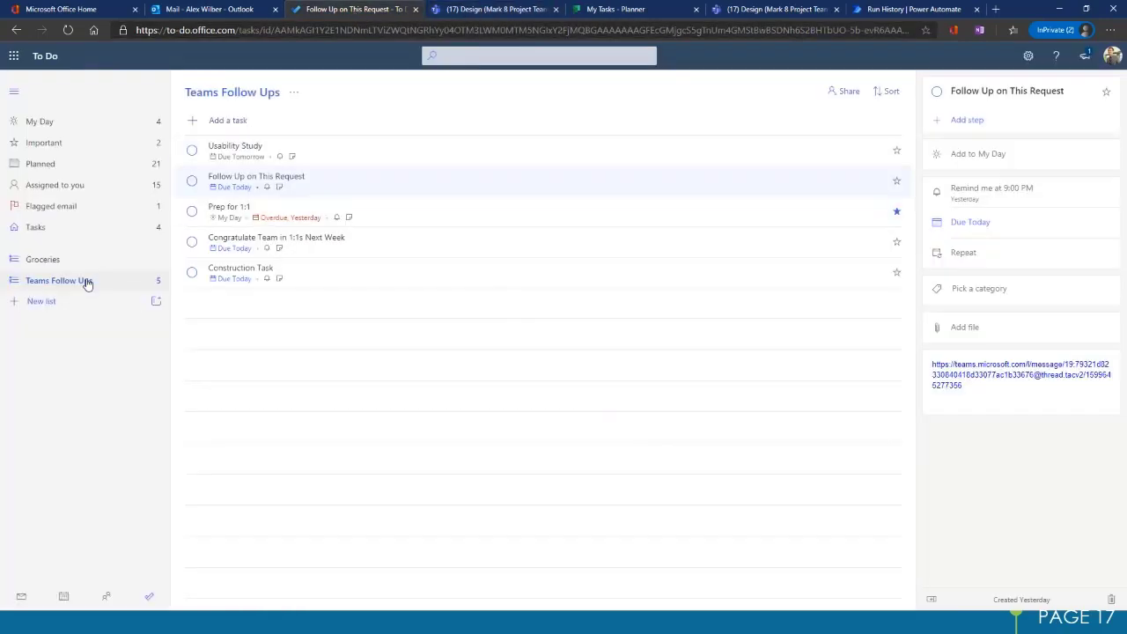
pyautogui.click(327, 161)
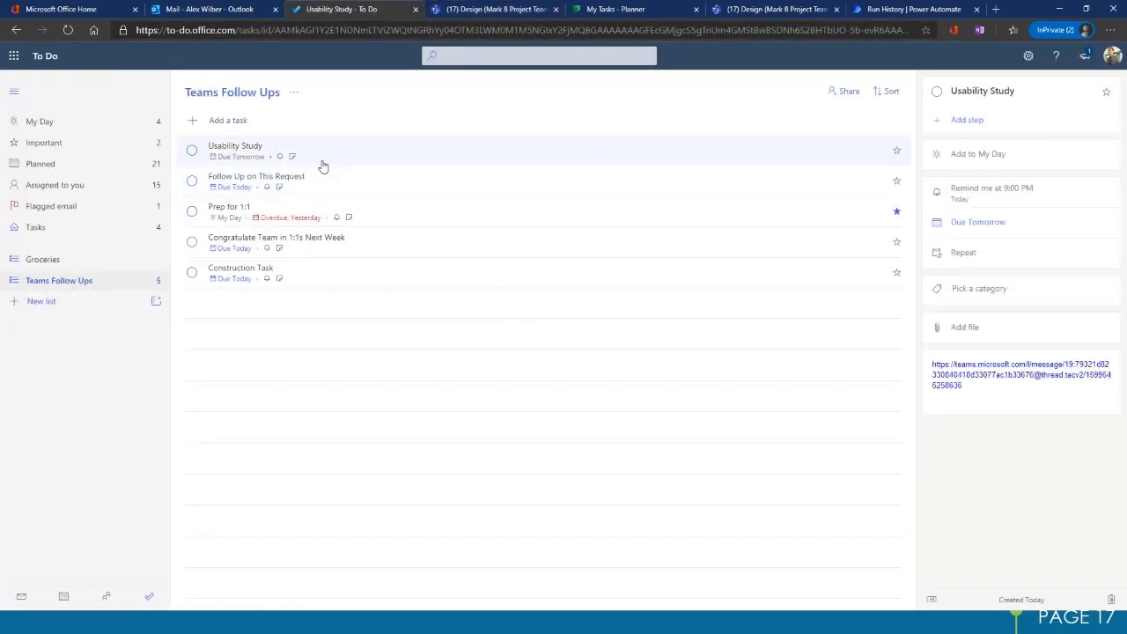
pyautogui.click(941, 374)
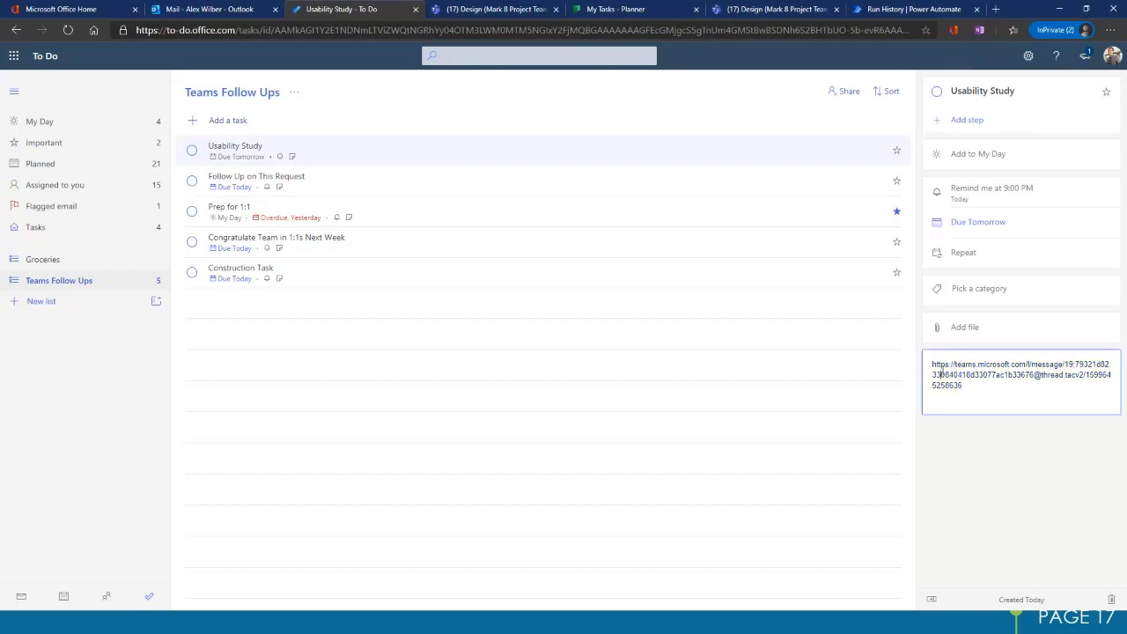
pyautogui.moveTo(963, 396); pyautogui.dragTo(925, 361)
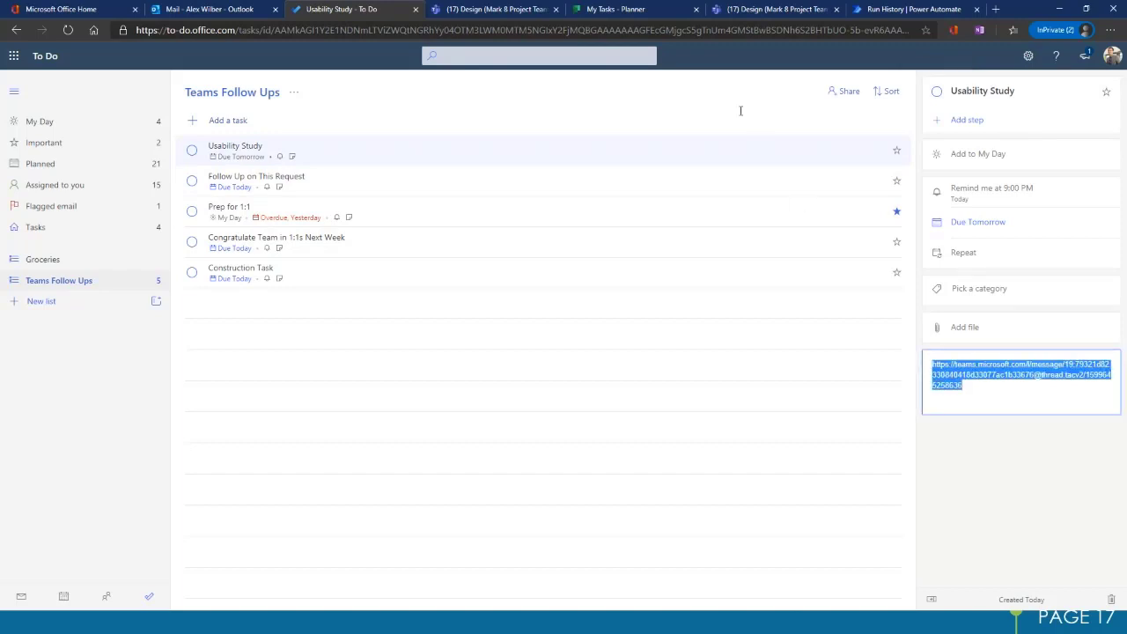
# Step: Load the Usability Study task's message link in the Teams browser tab and view the original post in the web app
pyautogui.click(493, 8)
pyautogui.click(461, 30)
pyautogui.hotkey('ctrl', 'v')
pyautogui.press('Return')
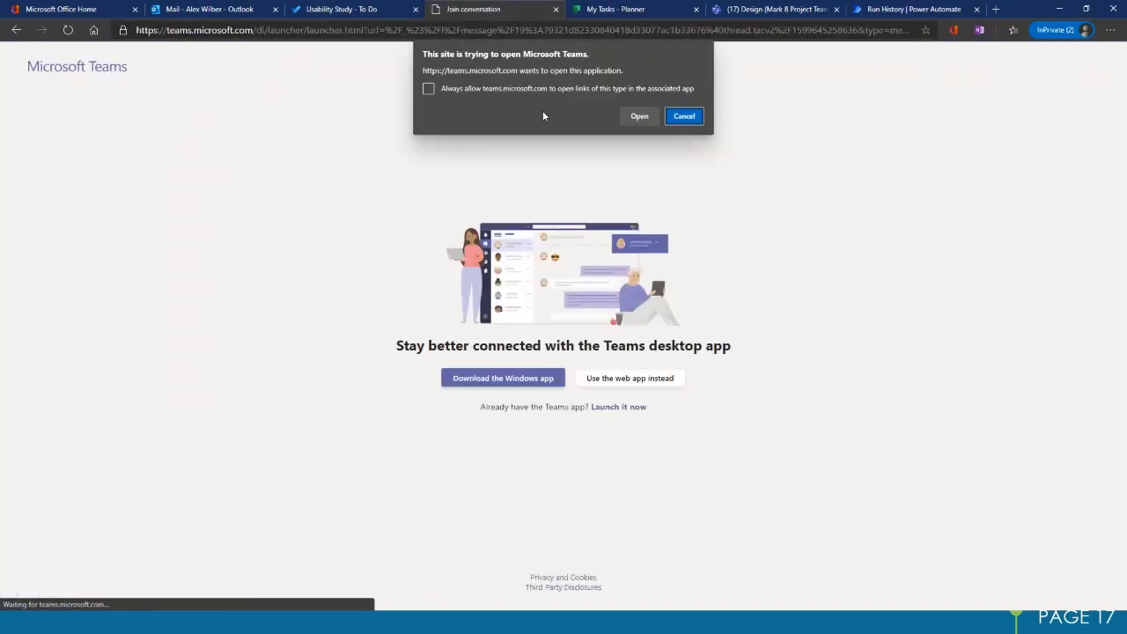
pyautogui.press('Escape')
pyautogui.click(646, 378)
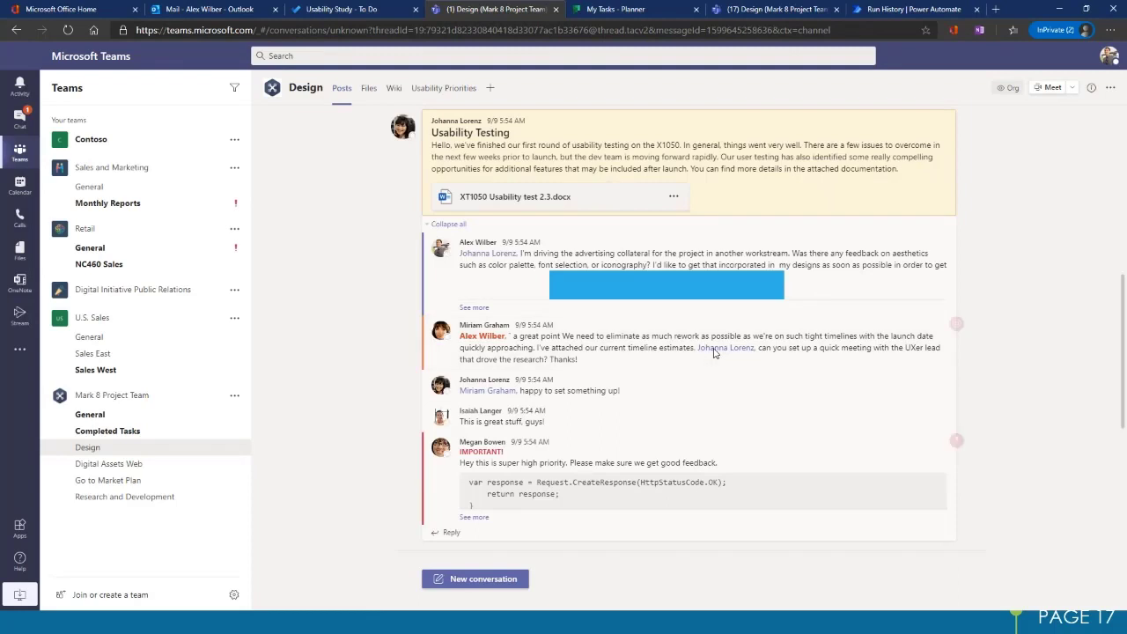
# Step: Start creating a Planner task from the Usability Testing post in the Design channel
pyautogui.moveTo(715, 352)
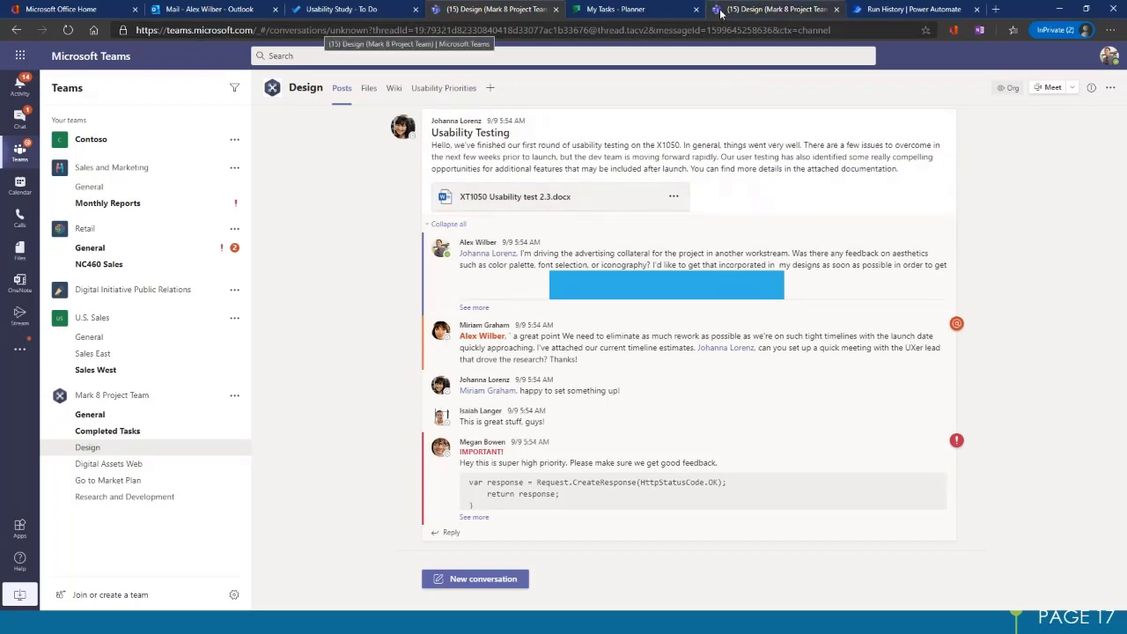
pyautogui.moveTo(939, 107)
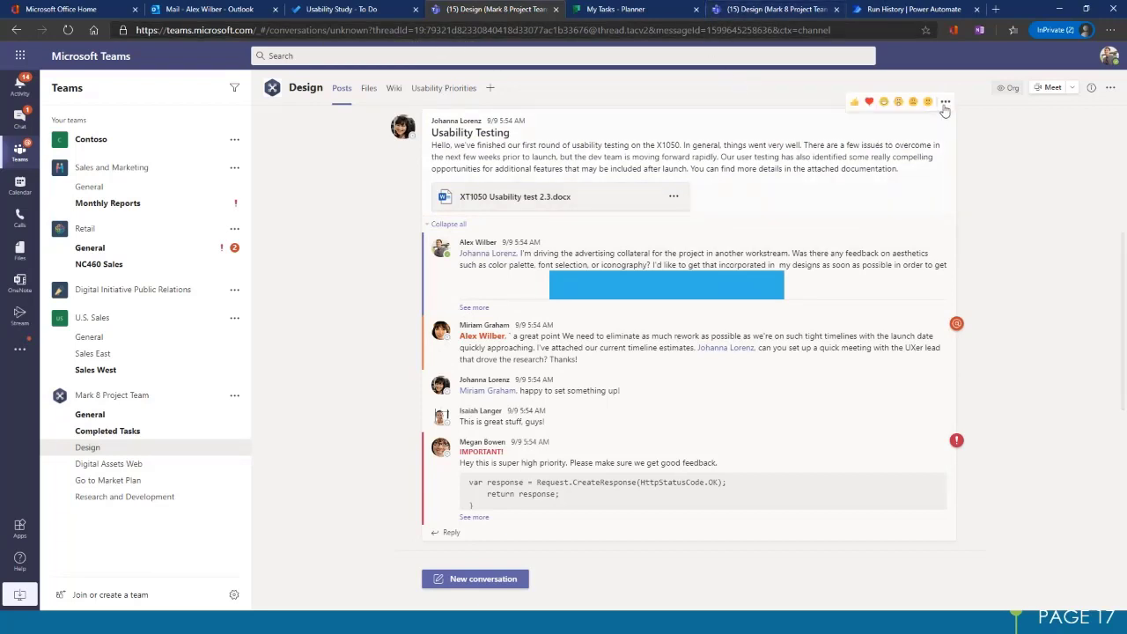
pyautogui.click(945, 103)
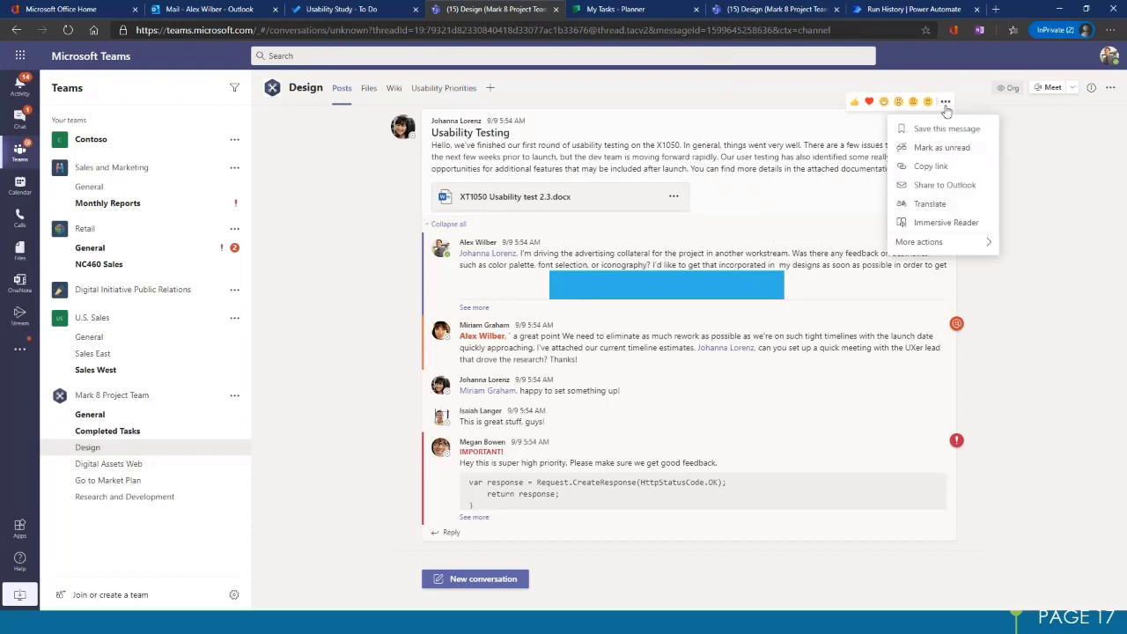
pyautogui.moveTo(938, 242)
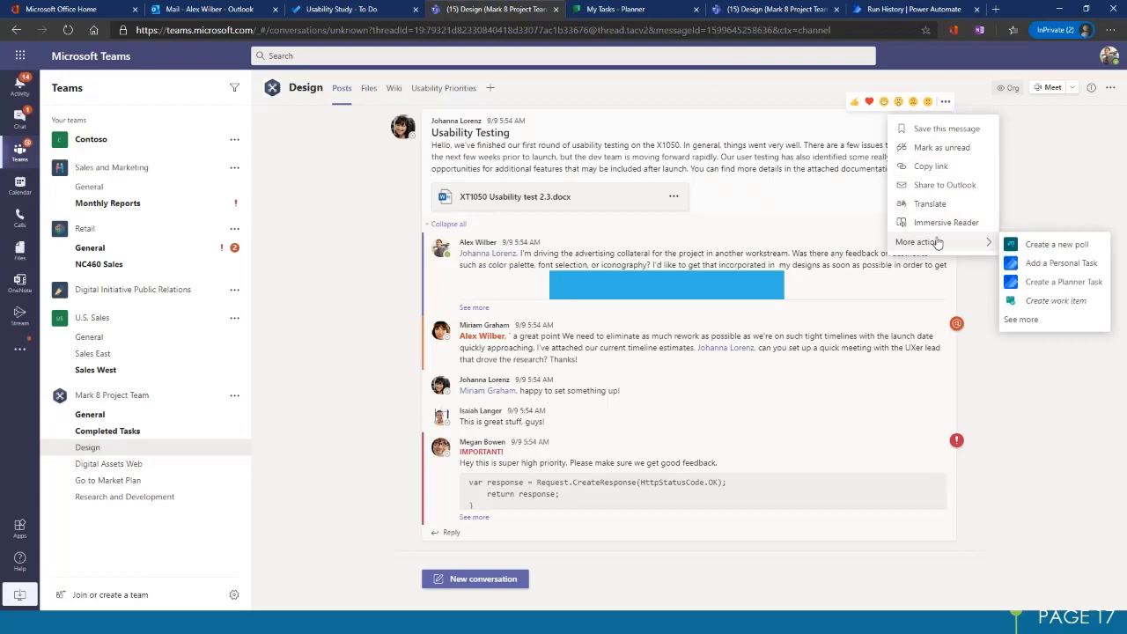
pyautogui.click(1042, 285)
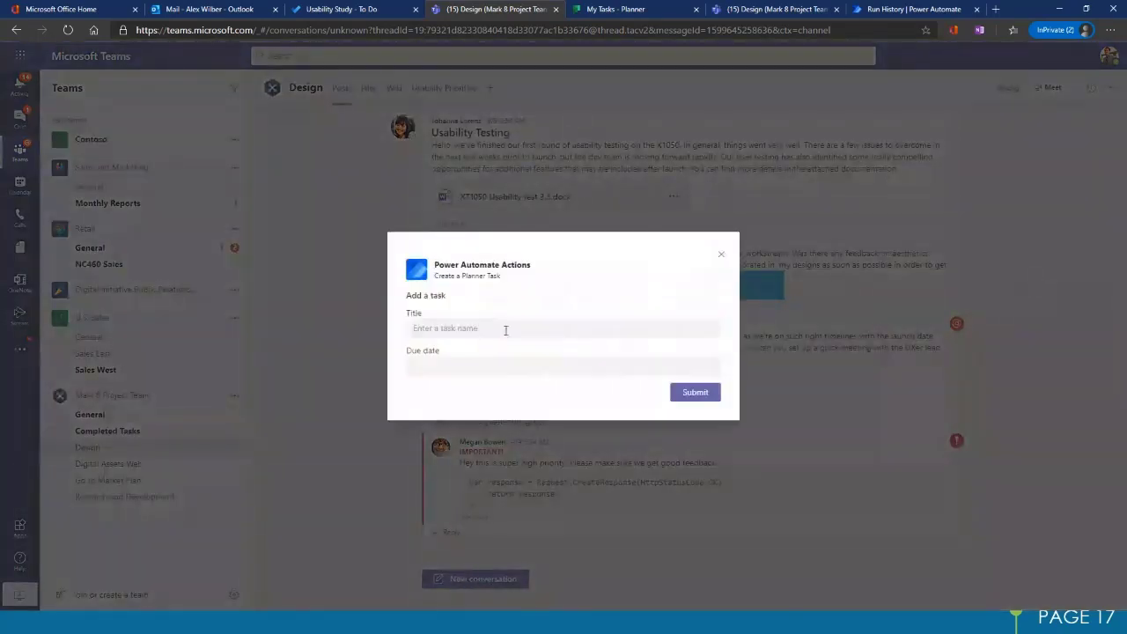
# Step: Title the Planner task "Discuss use case with marketing", set its due date to Oct 2, 2020, and submit it
pyautogui.click(510, 327)
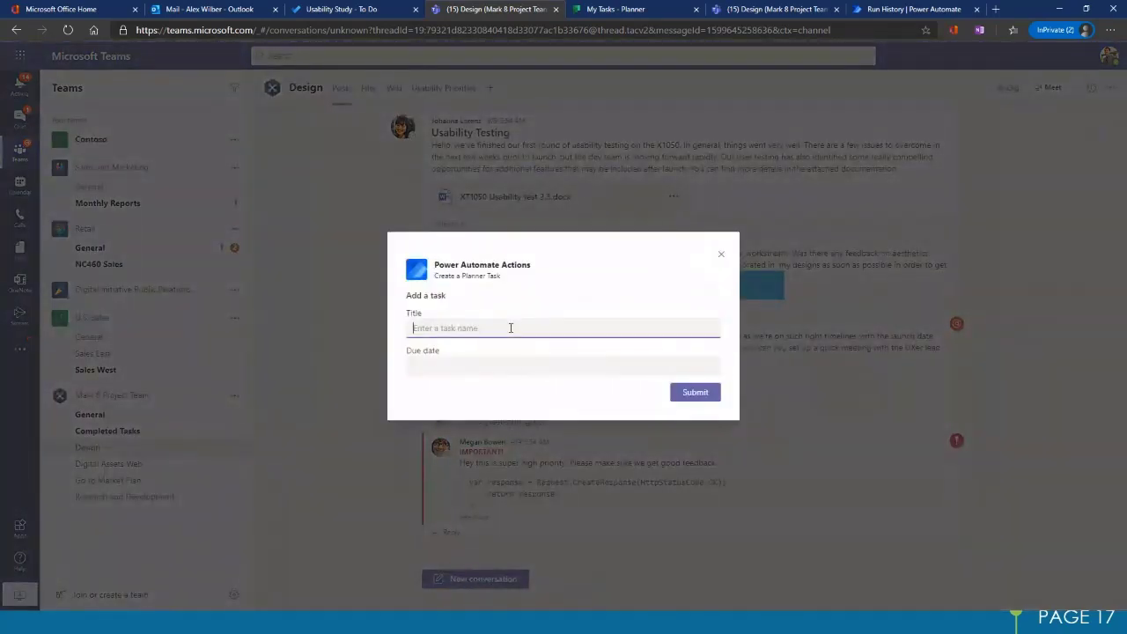
pyautogui.write('dISCUSS')
pyautogui.hotkey('ctrl', 'a')
pyautogui.write('Discuss ju')
pyautogui.write('g')
pyautogui.press('Tab')
pyautogui.click(546, 504)
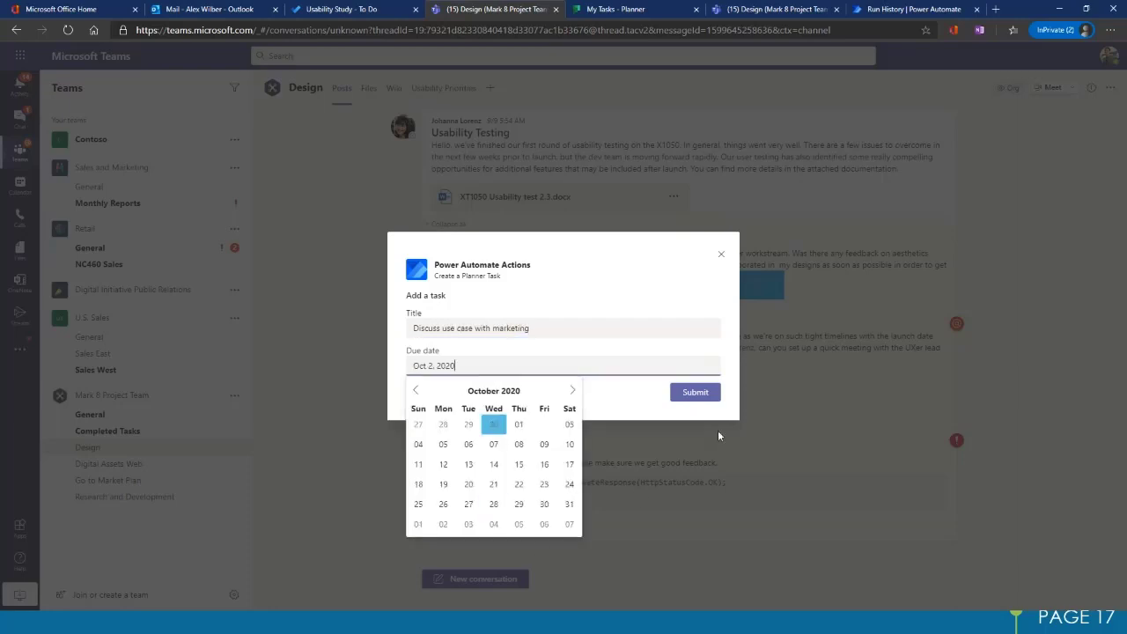
pyautogui.click(709, 393)
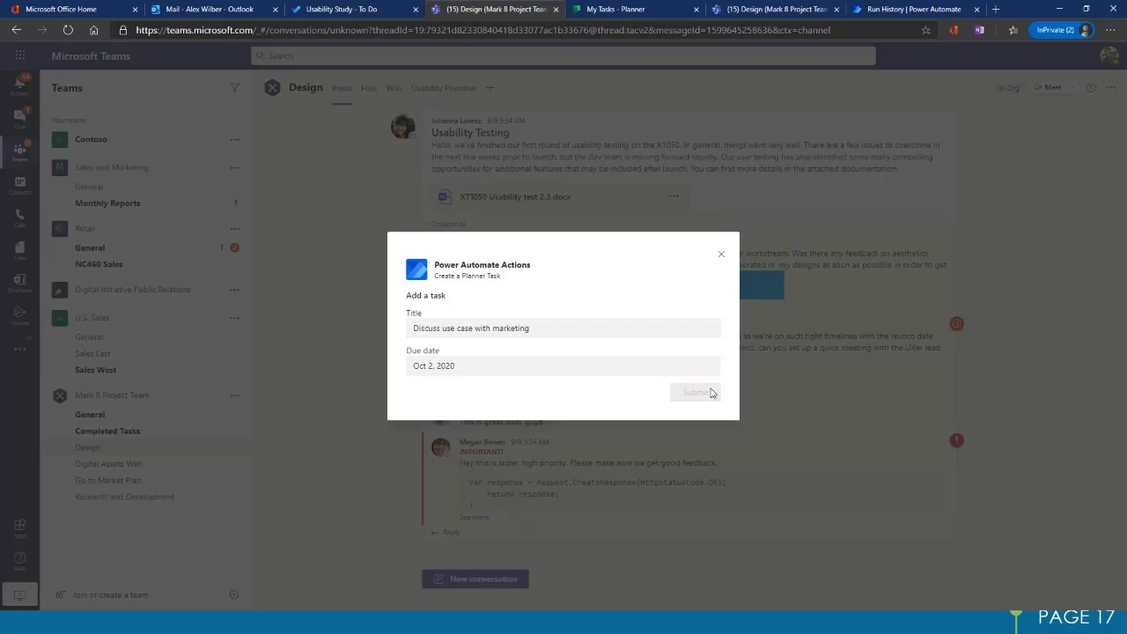